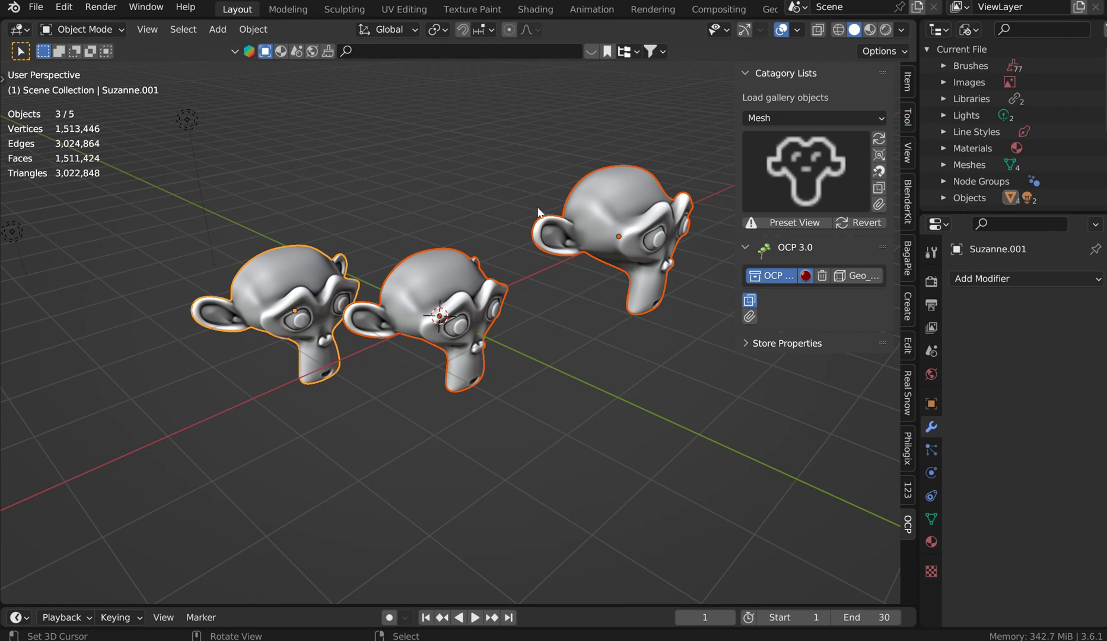
Orbit the view to face the three monkeys and box-select empty space to deselect them
{"action": "mouse_move", "coordinate": [460, 241]}
{"action": "middle_mouse_down"}
{"action": "mouse_move", "coordinate": [430, 226]}
{"action": "mouse_move", "coordinate": [475, 244]}
{"action": "middle_mouse_up"}
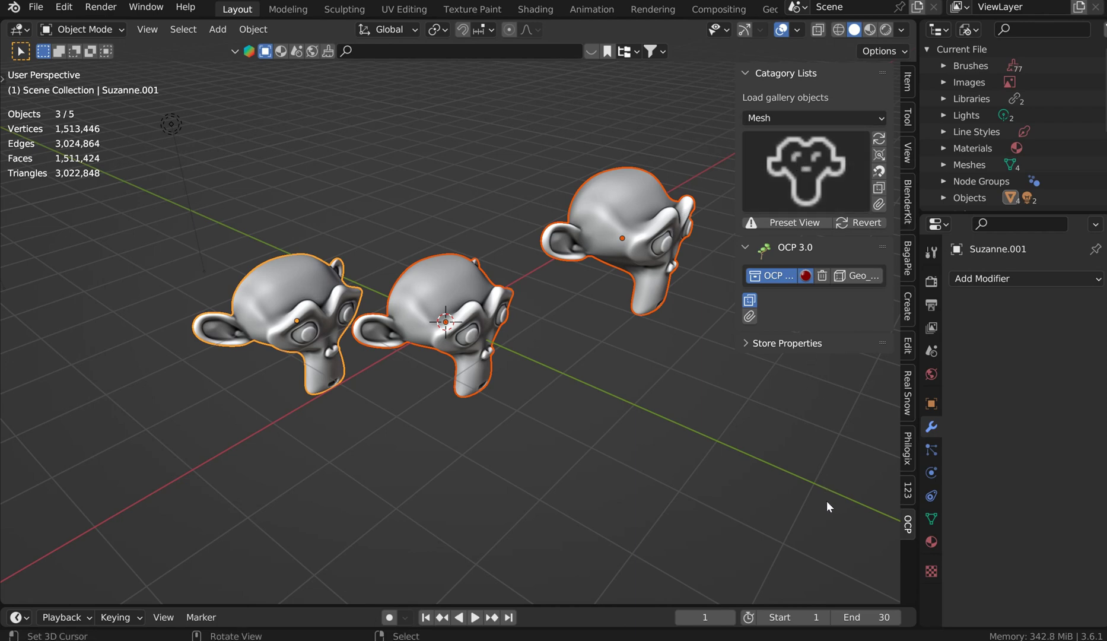
{"action": "left_click_drag", "start_coordinate": [837, 591], "coordinate": [705, 99]}
Pick Suzanne.001 from the Mesh gallery, then make Cone the active object
{"action": "left_click", "coordinate": [789, 181]}
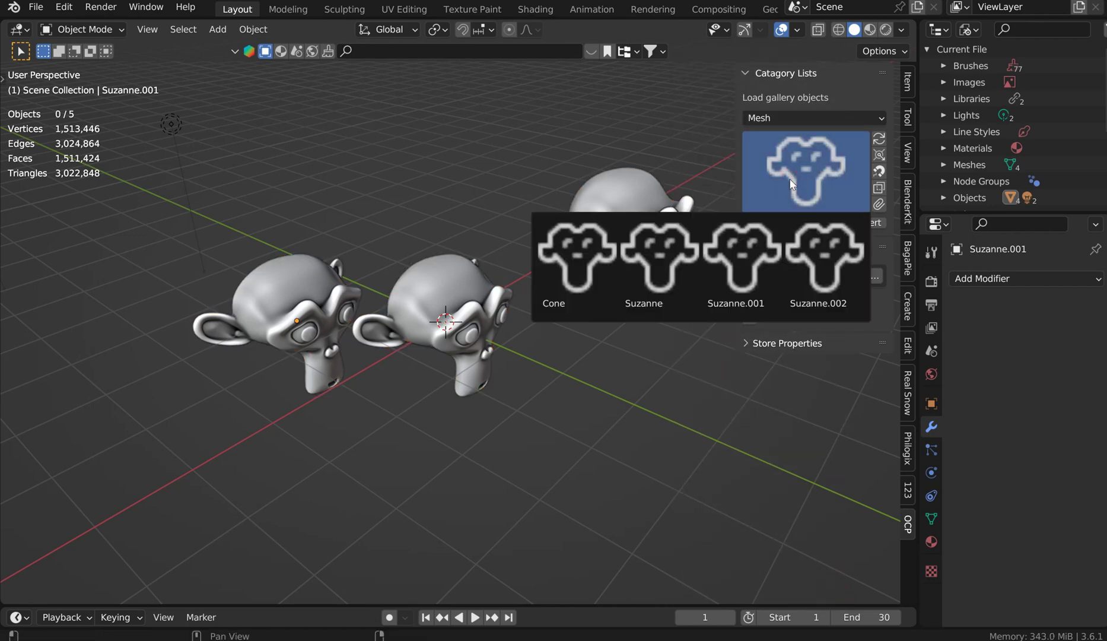
{"action": "left_click", "coordinate": [718, 264]}
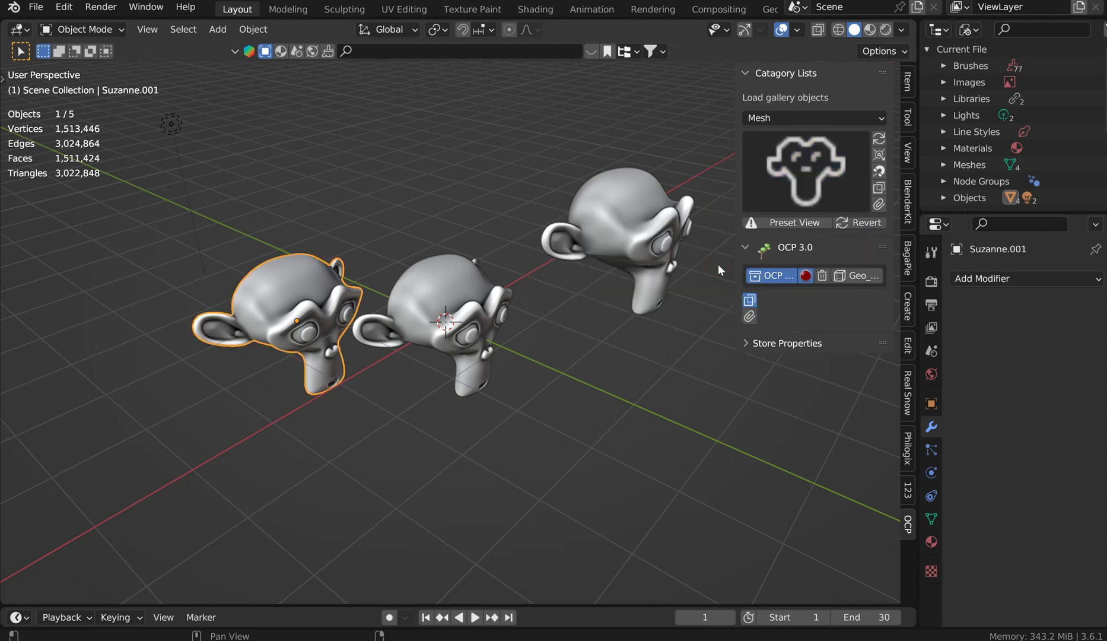
{"action": "left_click", "coordinate": [798, 173]}
{"action": "left_click", "coordinate": [581, 255]}
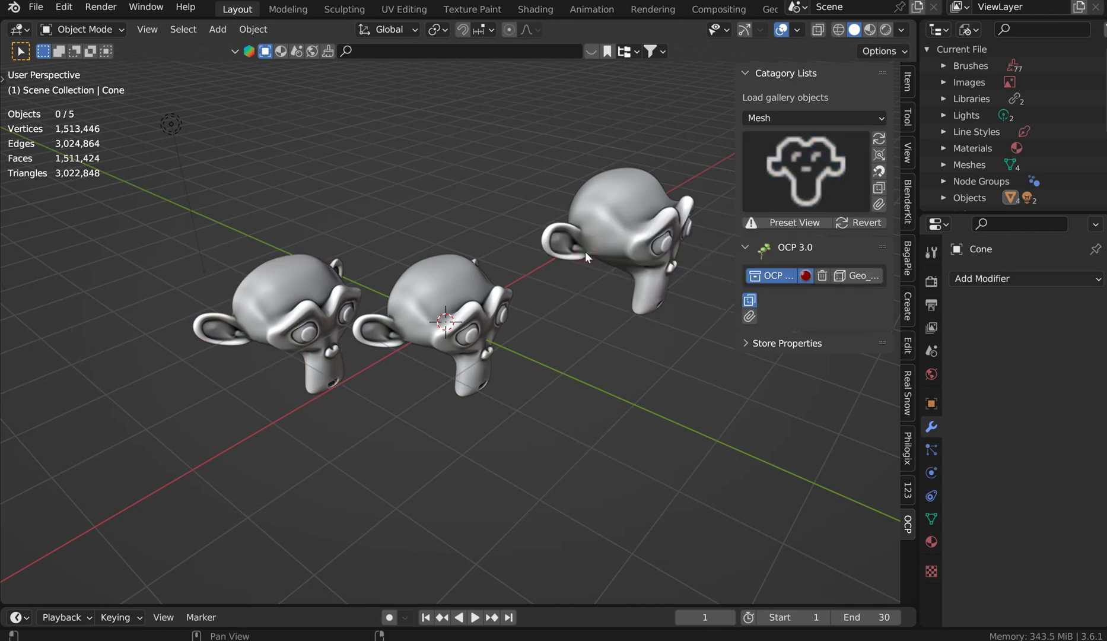
Switch the gallery category to Lights and pick Point.001 and Point.002
{"action": "left_click", "coordinate": [796, 119]}
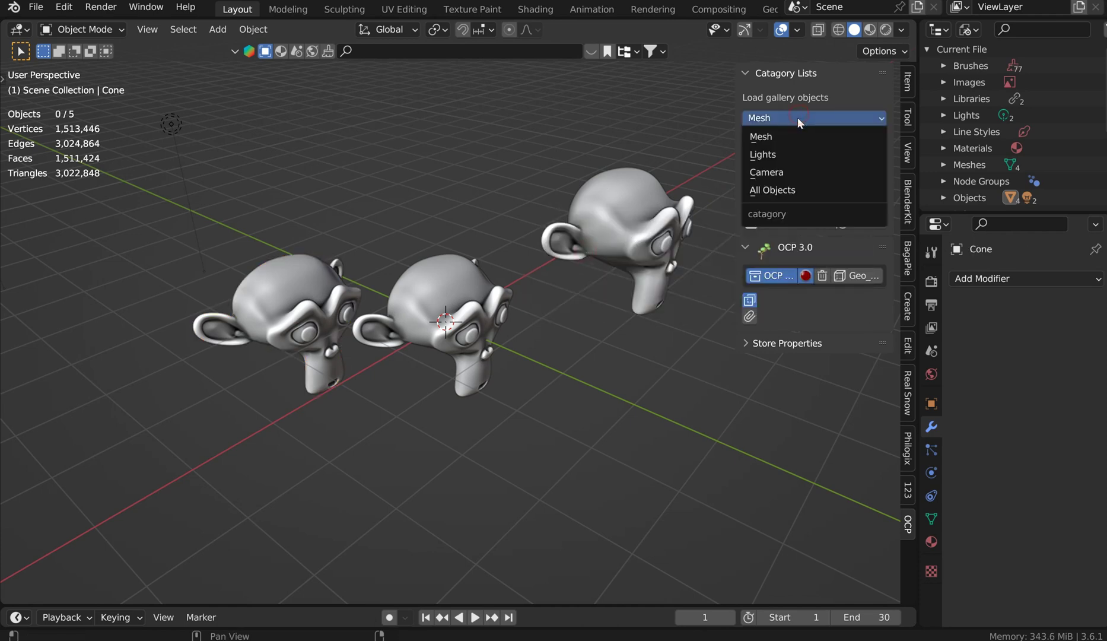
{"action": "left_click", "coordinate": [780, 153]}
{"action": "left_click", "coordinate": [798, 178]}
{"action": "left_click", "coordinate": [803, 236]}
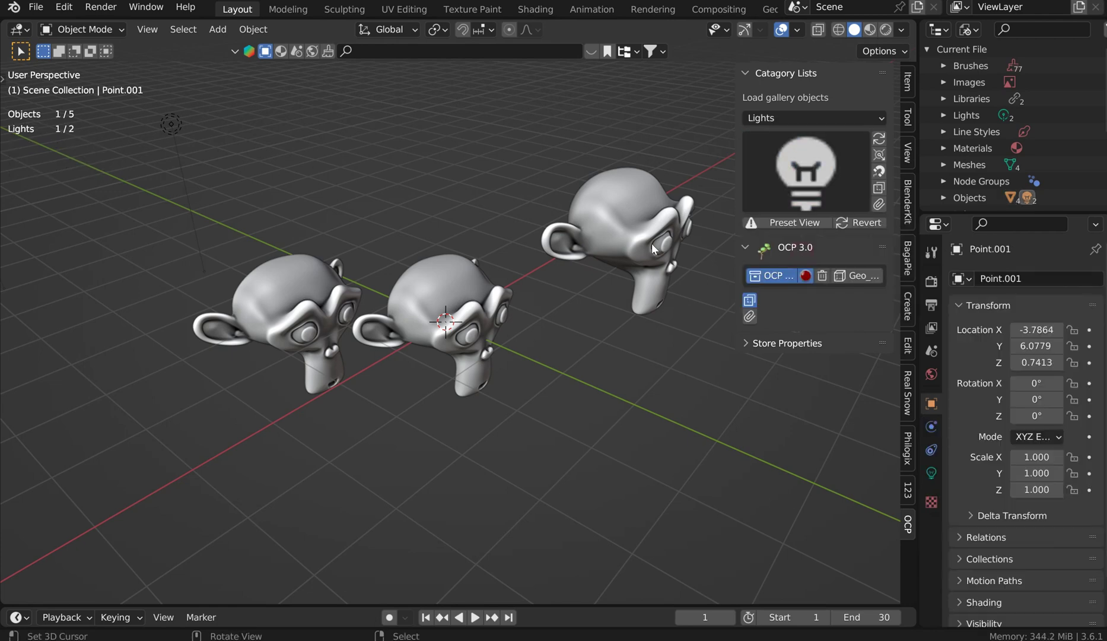
{"action": "scroll", "coordinate": [433, 194], "scroll_direction": "down", "scroll_amount": 2}
{"action": "left_click", "coordinate": [836, 193]}
{"action": "left_click", "coordinate": [863, 248]}
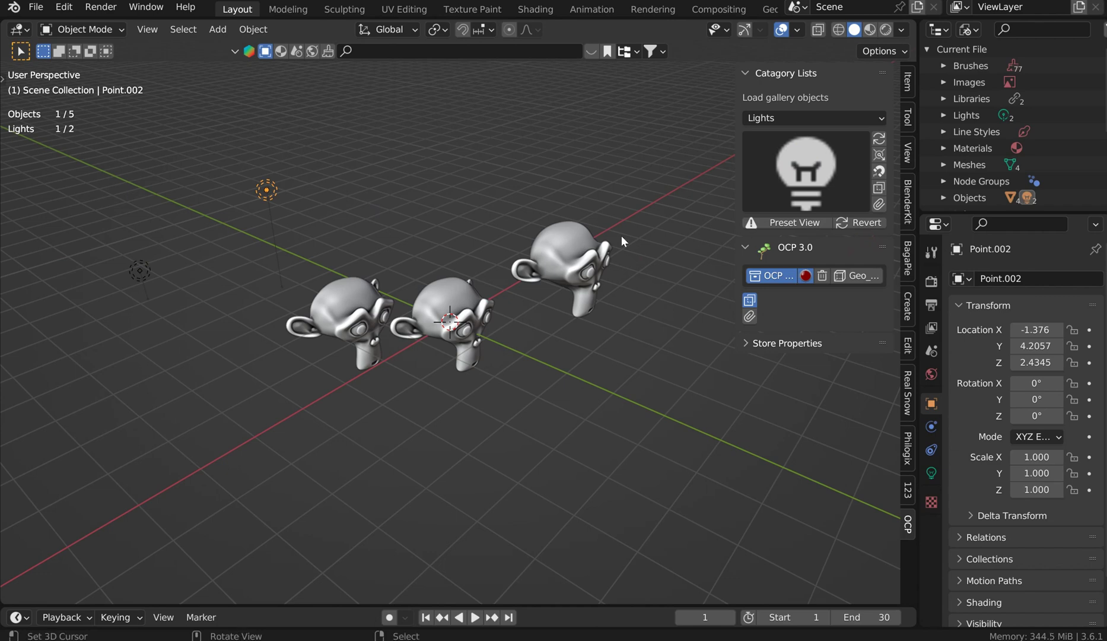
Switch the gallery category to All Objects and select Suzanne.002
{"action": "left_click", "coordinate": [779, 177]}
{"action": "left_click", "coordinate": [798, 118]}
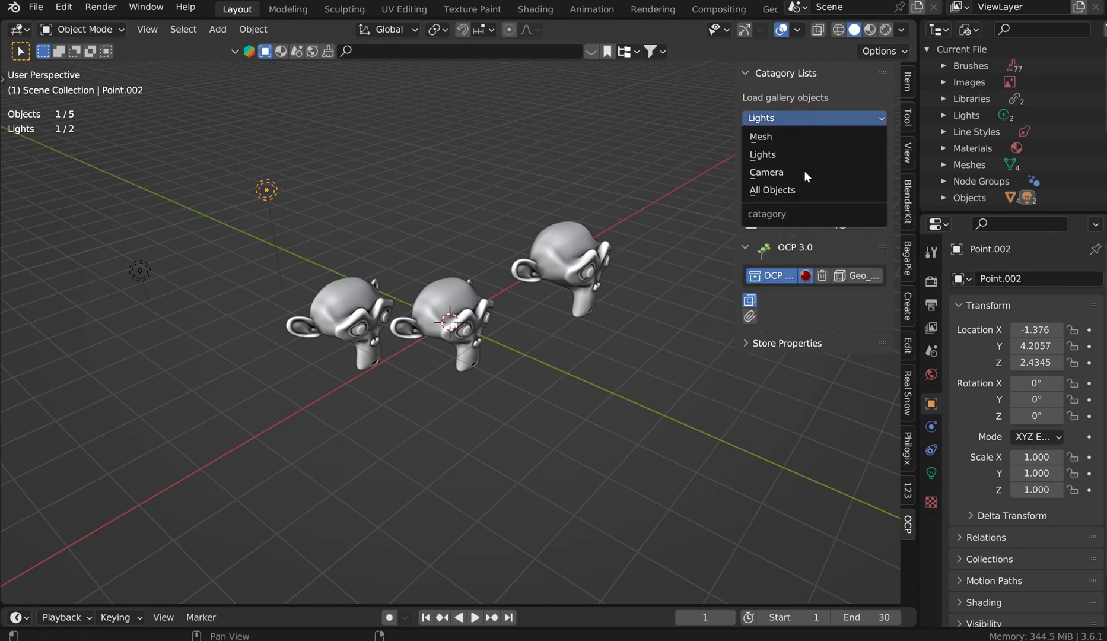
{"action": "left_click", "coordinate": [803, 188]}
{"action": "left_click", "coordinate": [801, 190]}
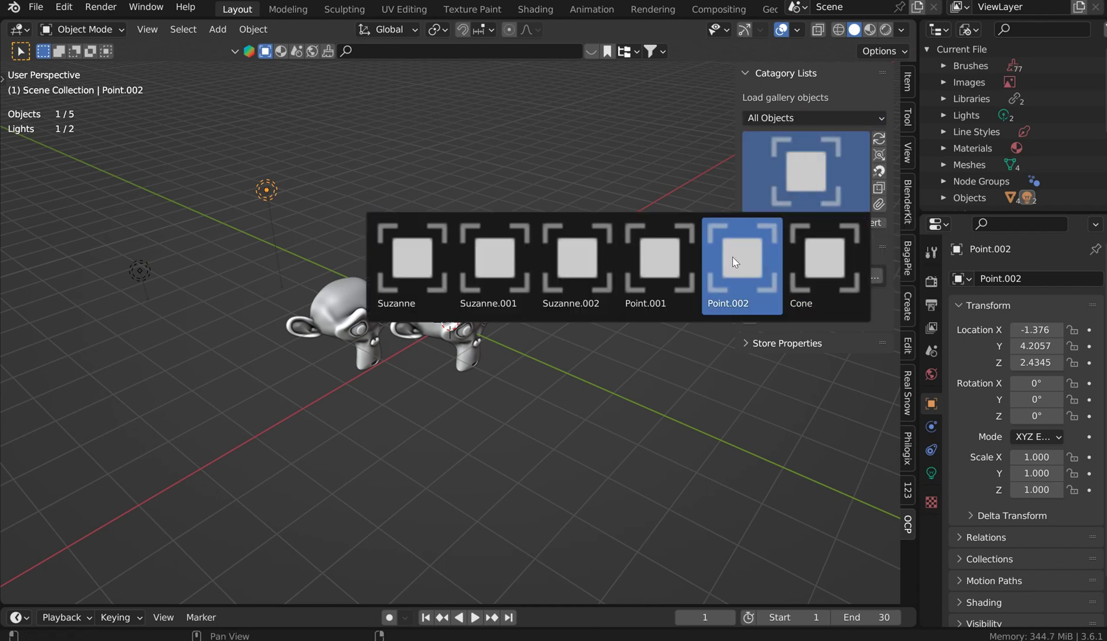
{"action": "left_click", "coordinate": [568, 259]}
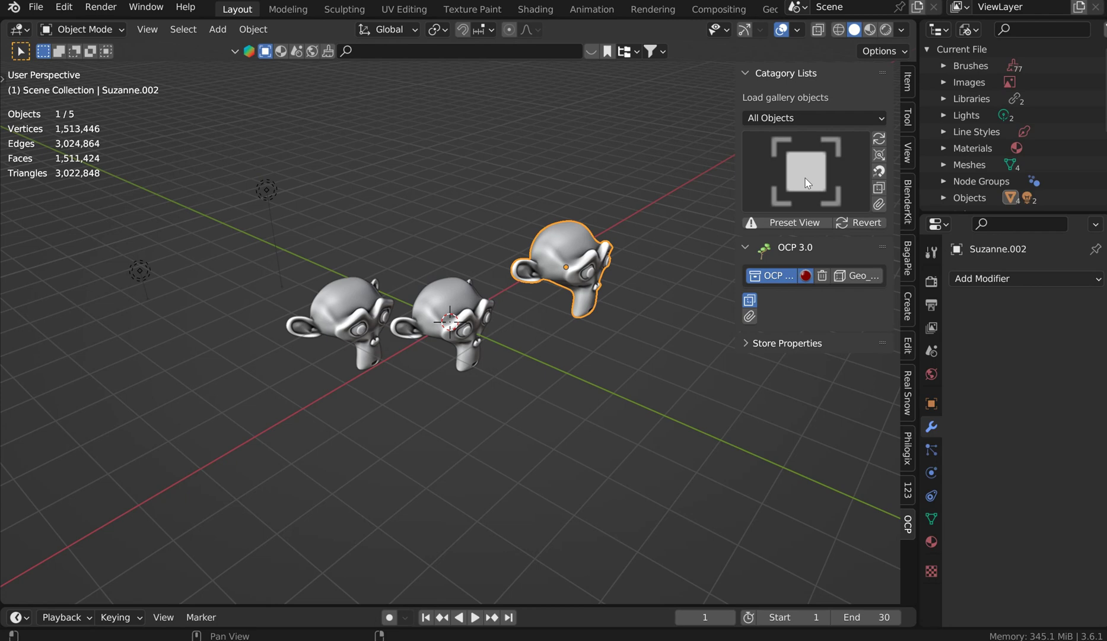
Pick Point.002 from the All Objects gallery, then select the left monkey Suzanne.001
{"action": "left_click", "coordinate": [848, 152]}
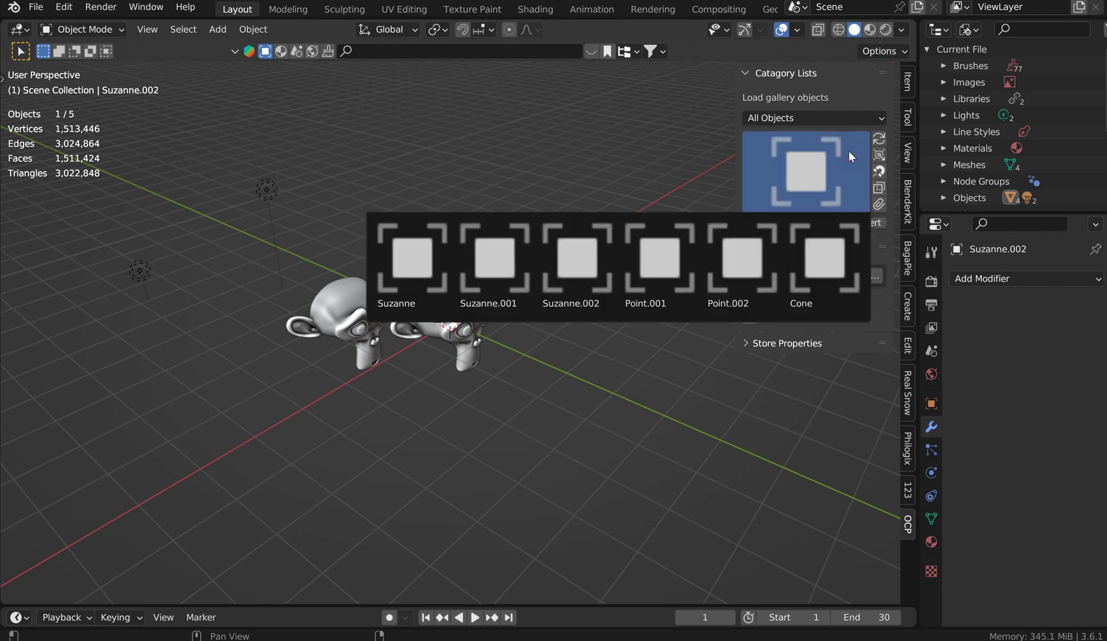
{"action": "left_click", "coordinate": [261, 191]}
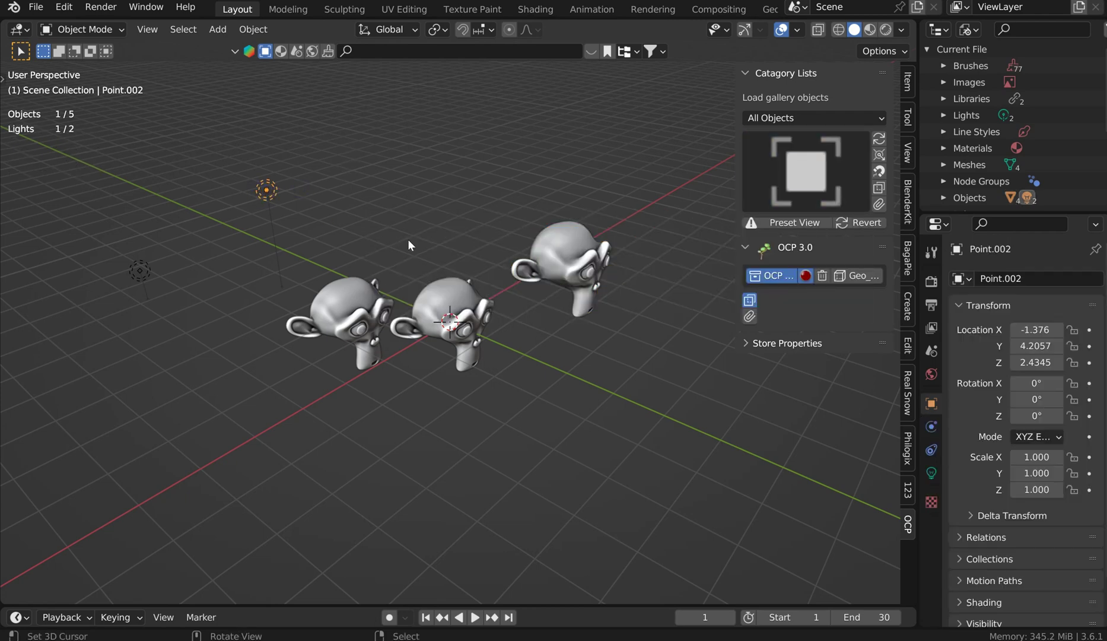
{"action": "left_click", "coordinate": [363, 312]}
Delete the left monkey Suzanne.001 and set the gallery category back to Mesh
{"action": "key", "text": "Delete"}
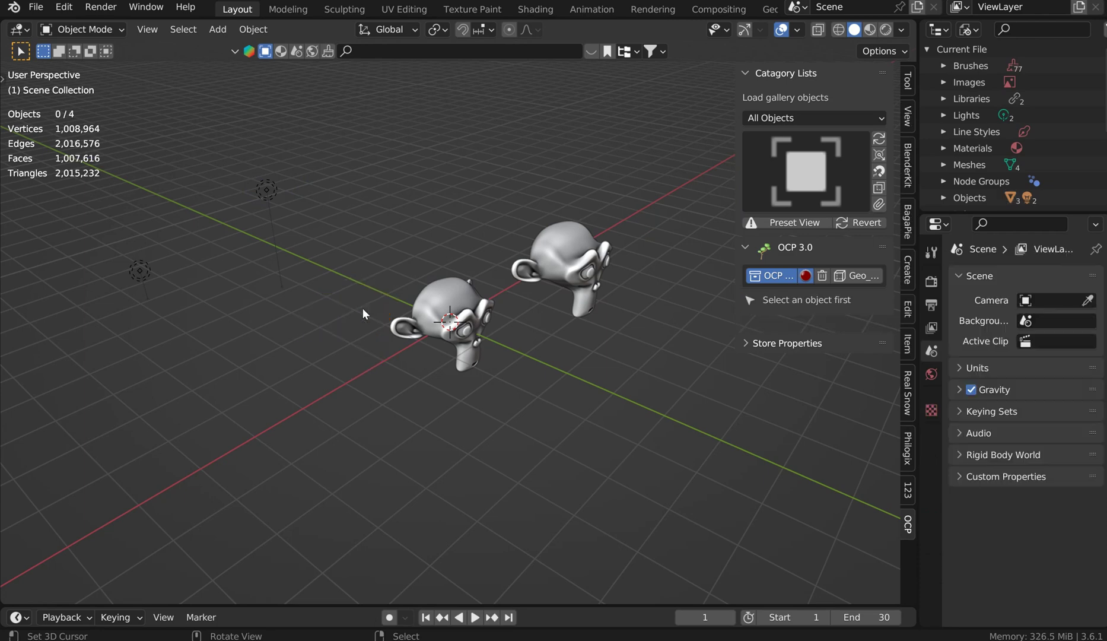
{"action": "left_click", "coordinate": [810, 118]}
{"action": "left_click", "coordinate": [807, 137]}
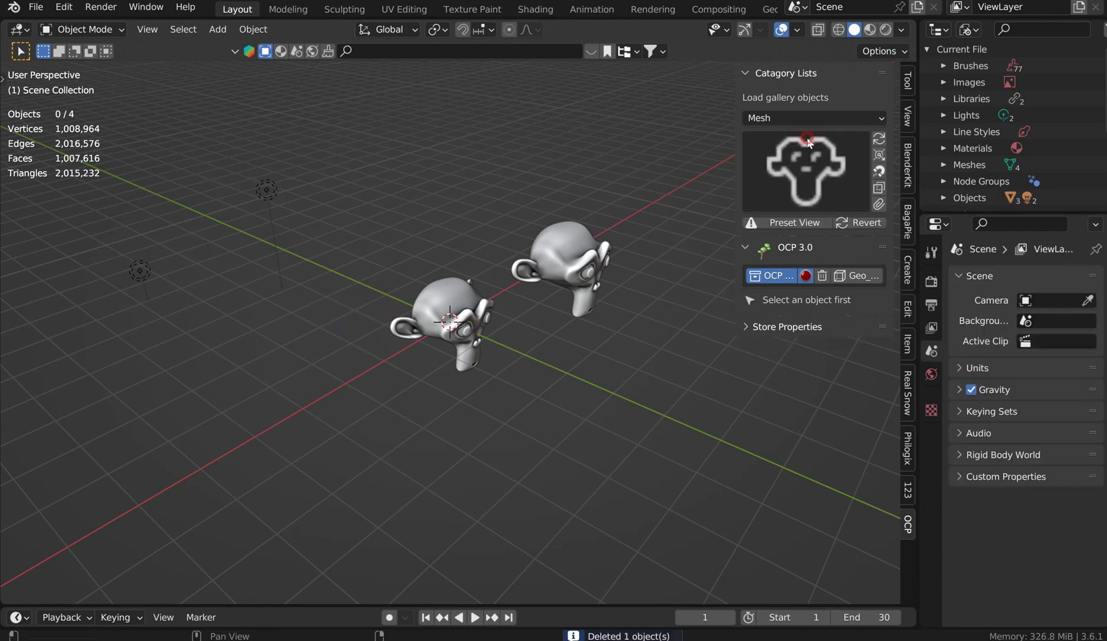
{"action": "left_click", "coordinate": [807, 156]}
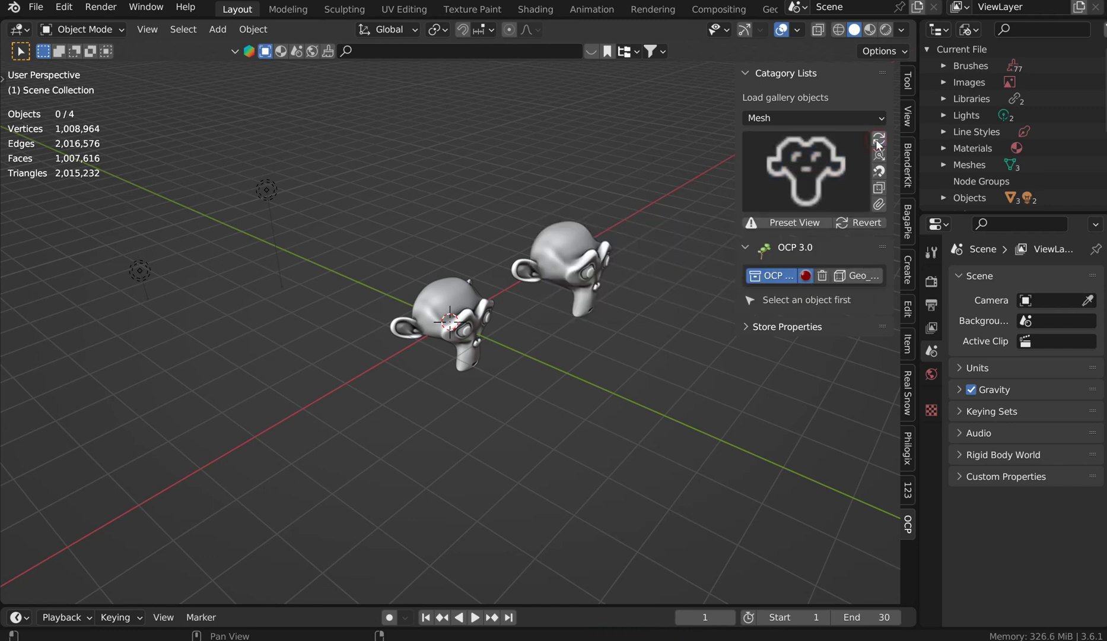
{"action": "left_click", "coordinate": [831, 157]}
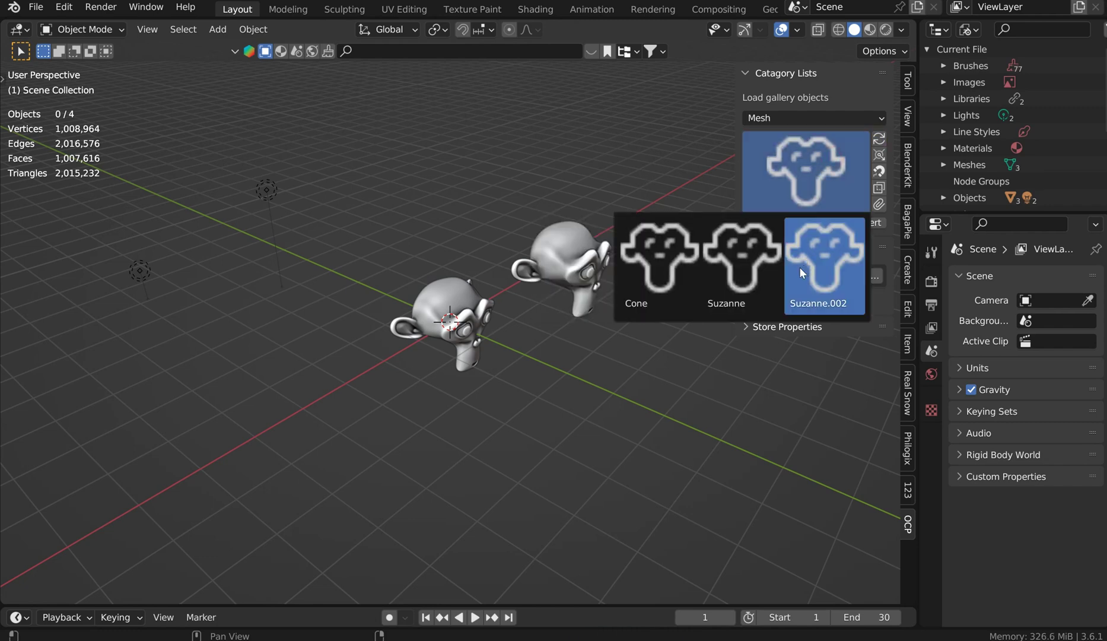
{"action": "left_click", "coordinate": [685, 238]}
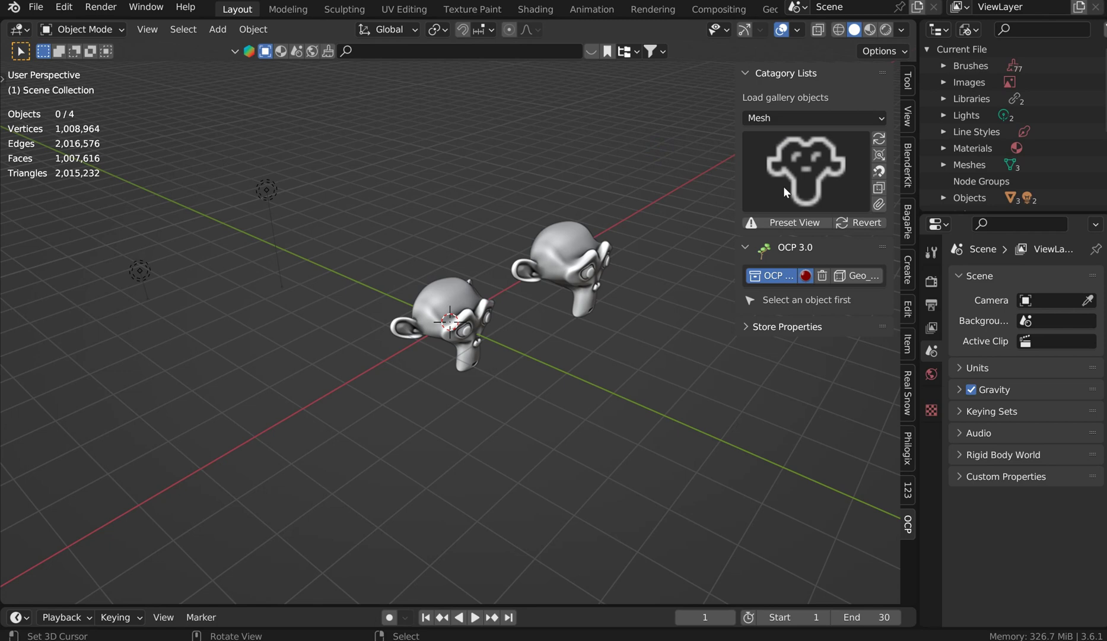
Duplicate Suzanne with Shift+D and place the copy on the left
{"action": "middle_click_drag", "start_coordinate": [598, 254], "coordinate": [485, 284]}
{"action": "left_click", "coordinate": [485, 285]}
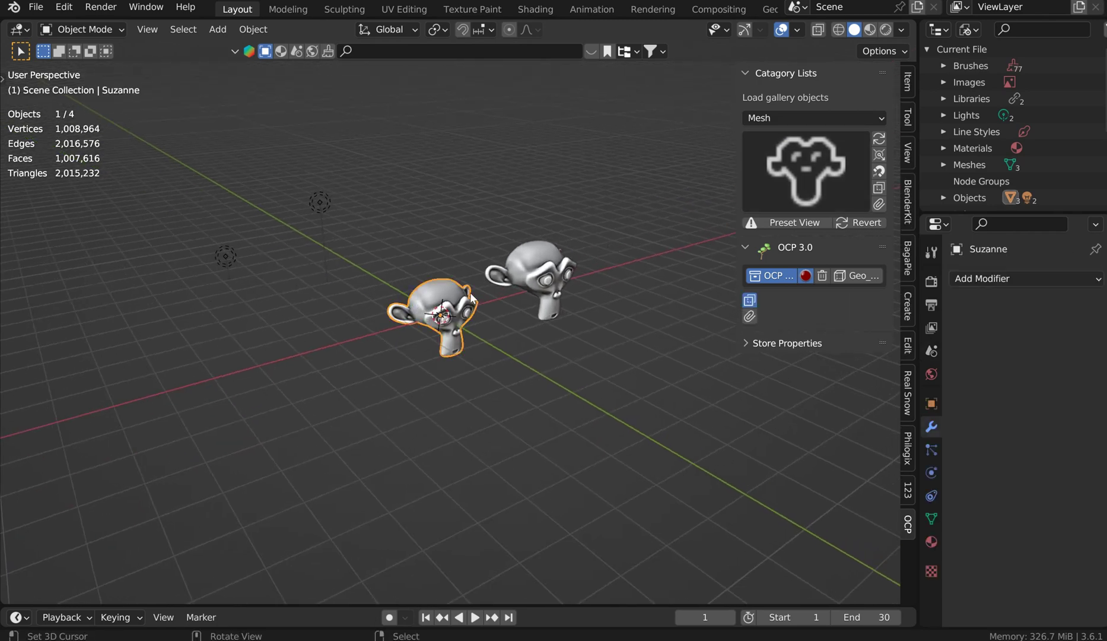
{"action": "key", "text": "shift+d"}
{"action": "left_click", "coordinate": [371, 290]}
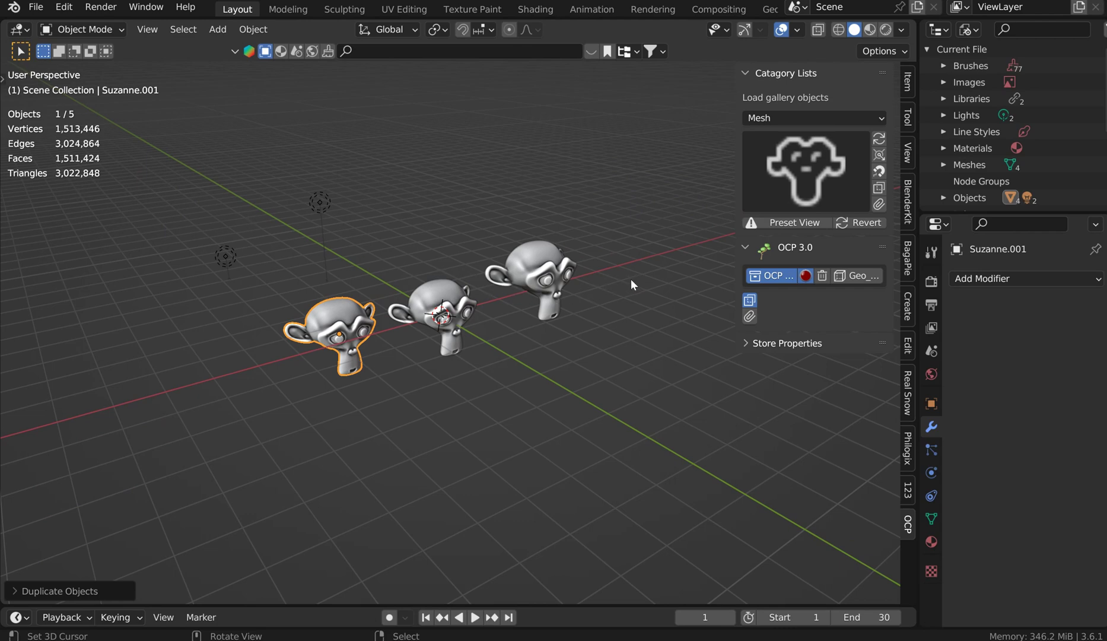
Zoom in on the monkeys, deselect everything, and widen the side panel to show full labels
{"action": "mouse_move", "coordinate": [630, 278]}
{"action": "middle_mouse_down"}
{"action": "mouse_move", "coordinate": [657, 288]}
{"action": "mouse_move", "coordinate": [644, 269]}
{"action": "middle_mouse_up"}
{"action": "scroll", "coordinate": [644, 269], "scroll_direction": "up", "scroll_amount": 3}
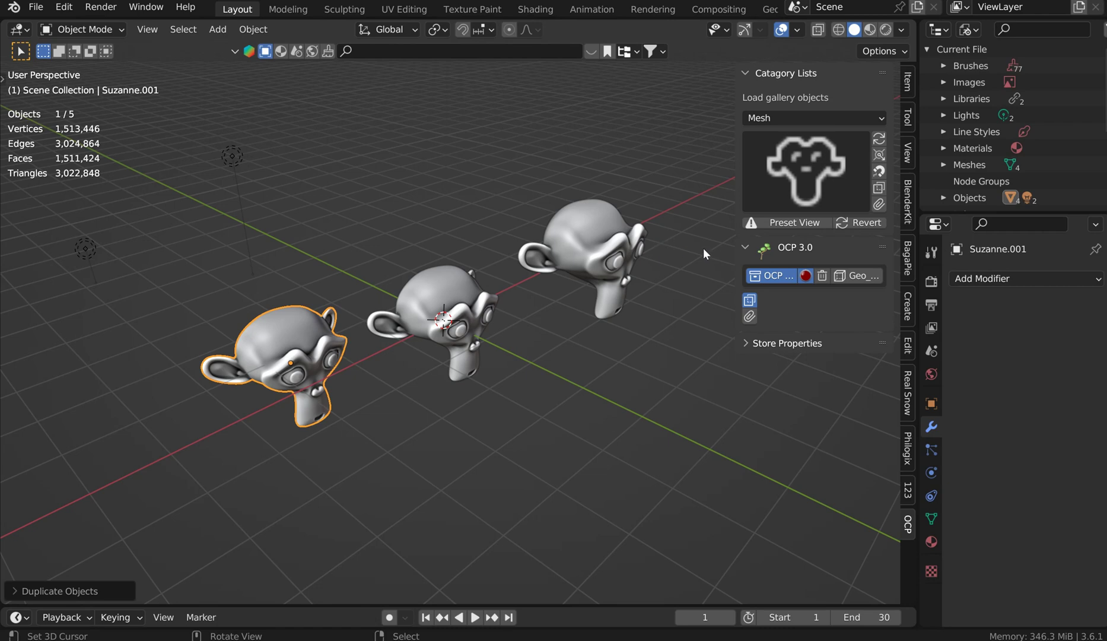
{"action": "left_click", "coordinate": [444, 235]}
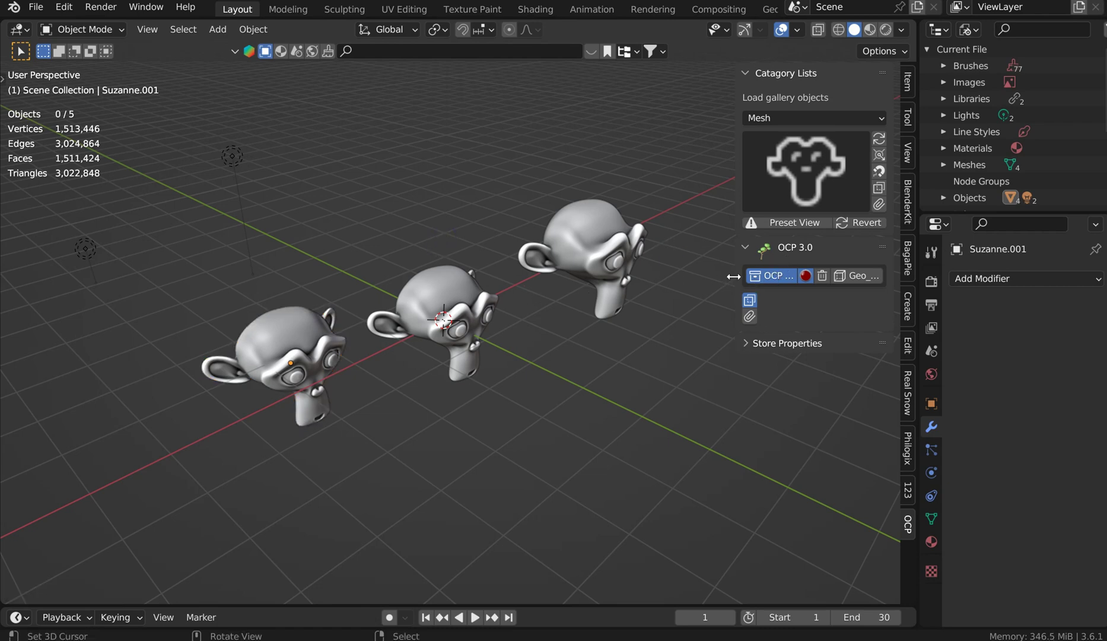
{"action": "mouse_move", "coordinate": [736, 278]}
{"action": "left_mouse_down"}
{"action": "mouse_move", "coordinate": [591, 281]}
{"action": "mouse_move", "coordinate": [717, 279]}
{"action": "left_mouse_up"}
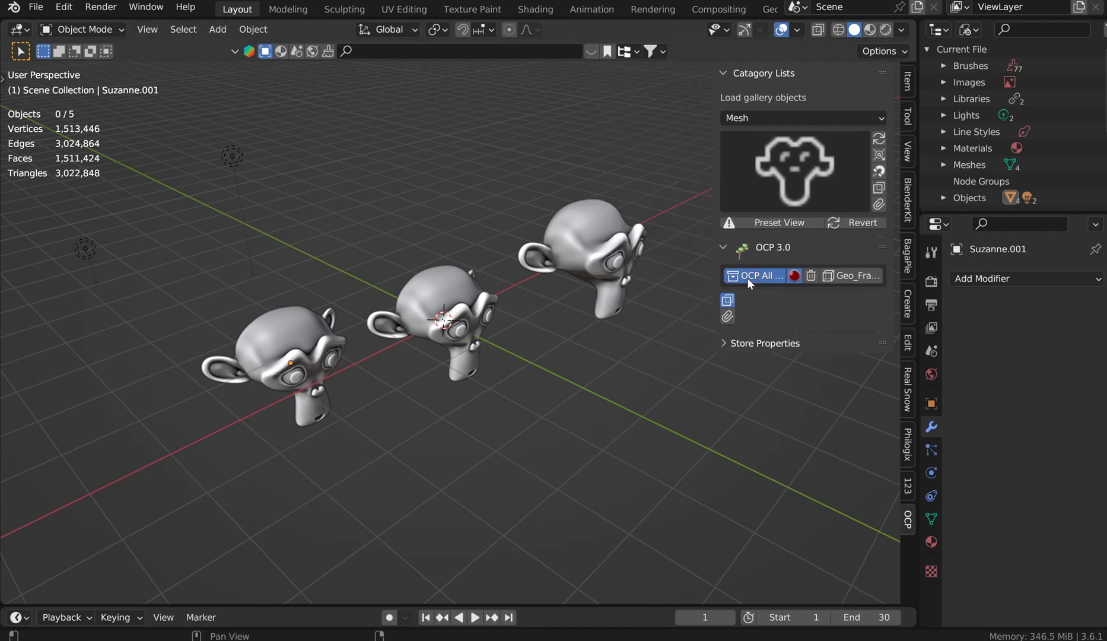
{"action": "left_click", "coordinate": [748, 276]}
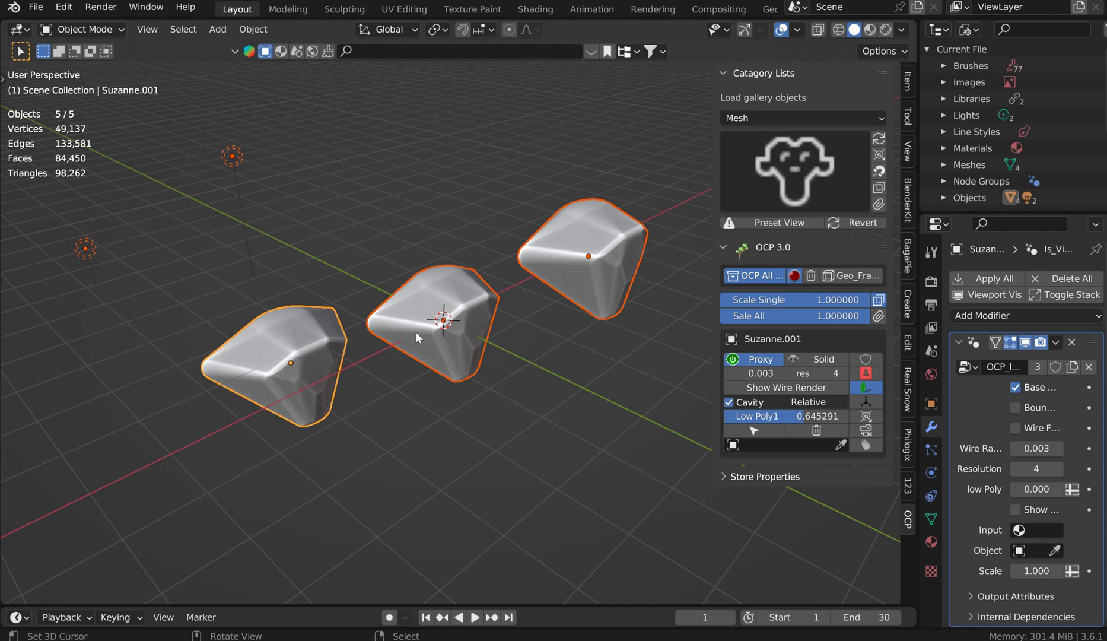
{"action": "left_click", "coordinate": [333, 338]}
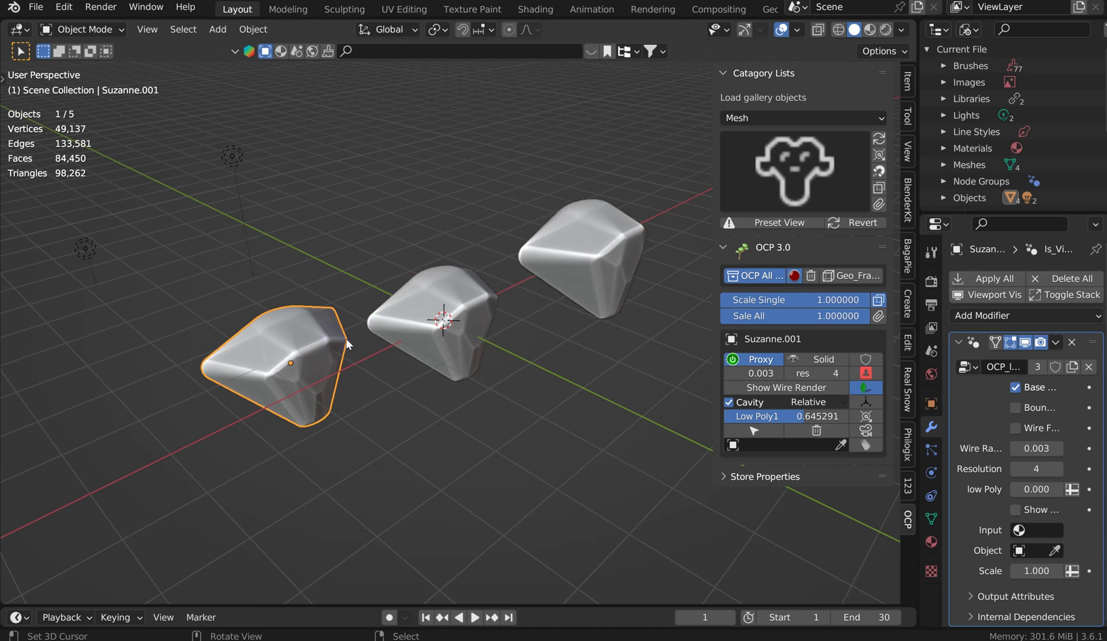
{"action": "left_click", "coordinate": [379, 331]}
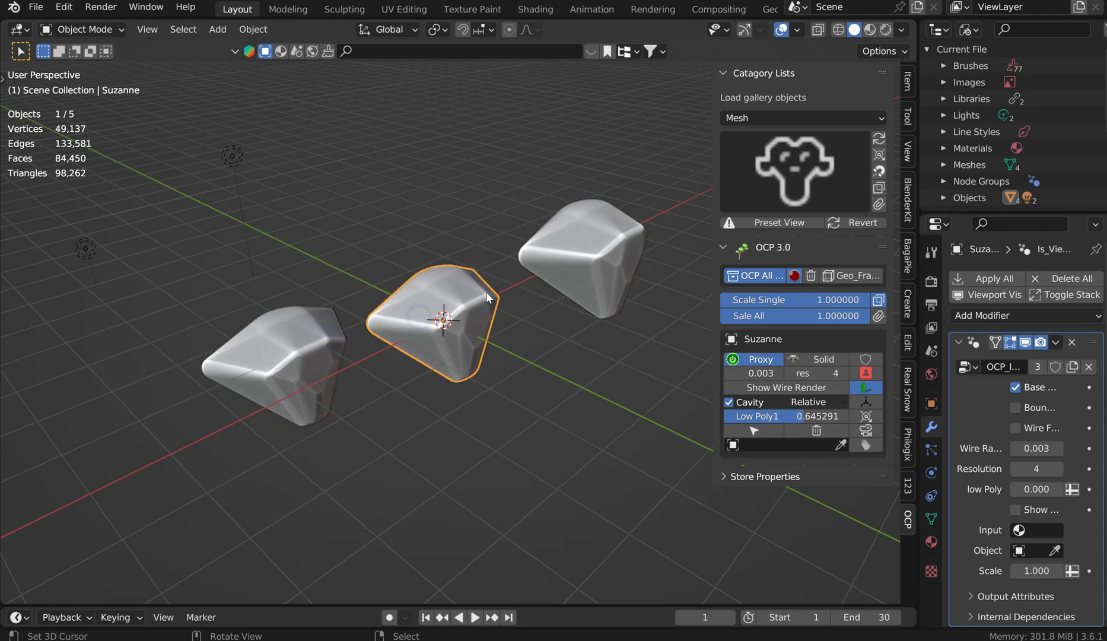
{"action": "middle_click_drag", "start_coordinate": [379, 331], "coordinate": [343, 348]}
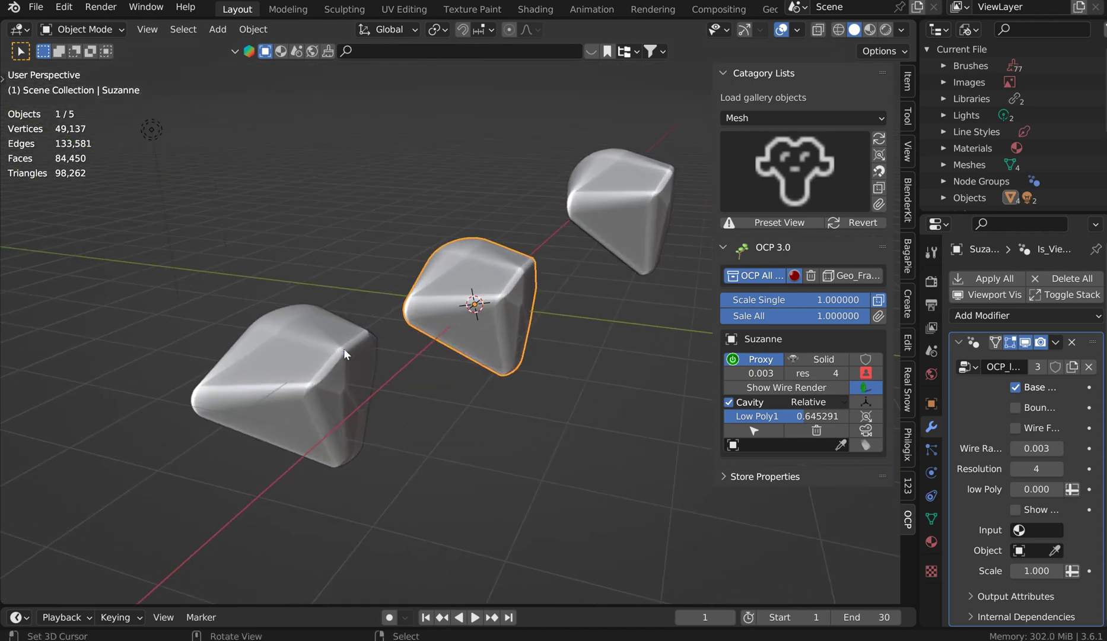
{"action": "left_click", "coordinate": [343, 348]}
{"action": "middle_click_drag", "start_coordinate": [604, 226], "coordinate": [374, 252]}
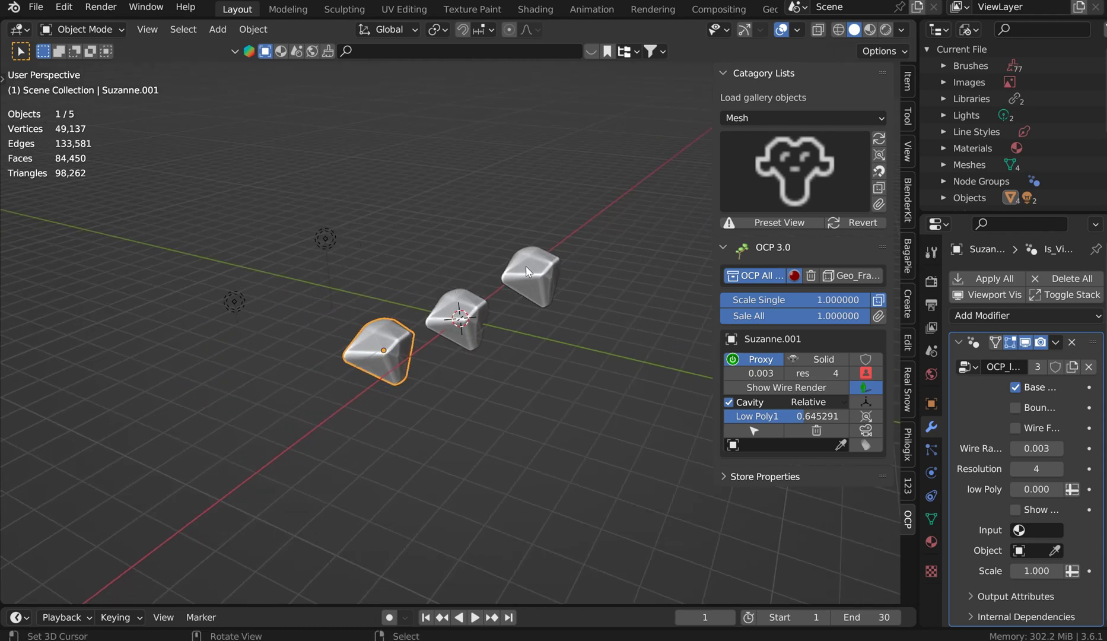
{"action": "middle_click_drag", "start_coordinate": [535, 271], "coordinate": [610, 255]}
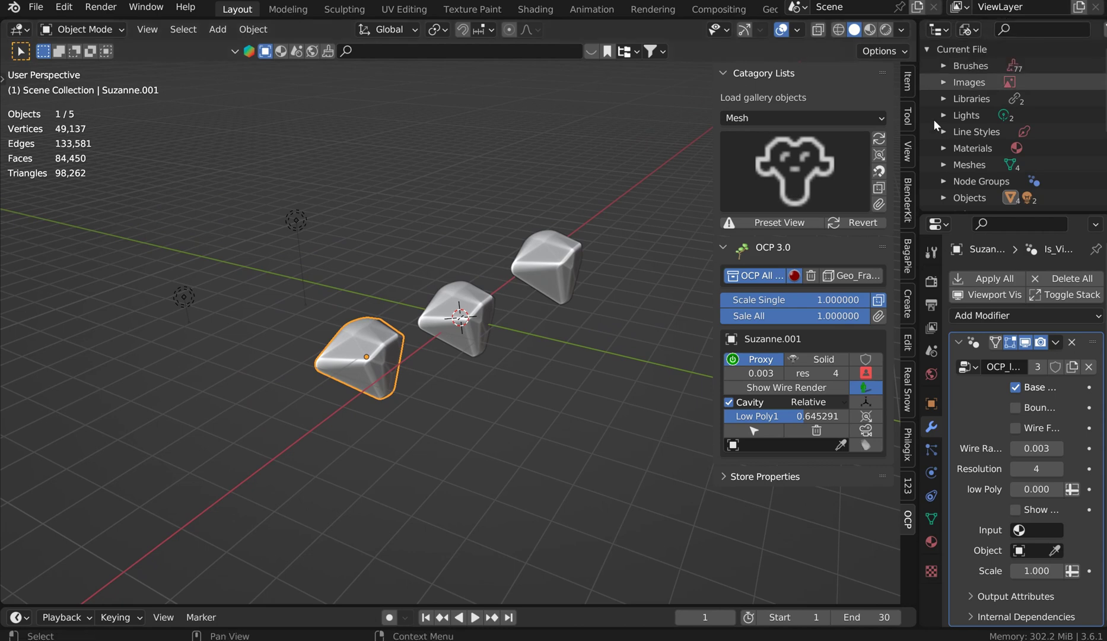
{"action": "left_click", "coordinate": [794, 276]}
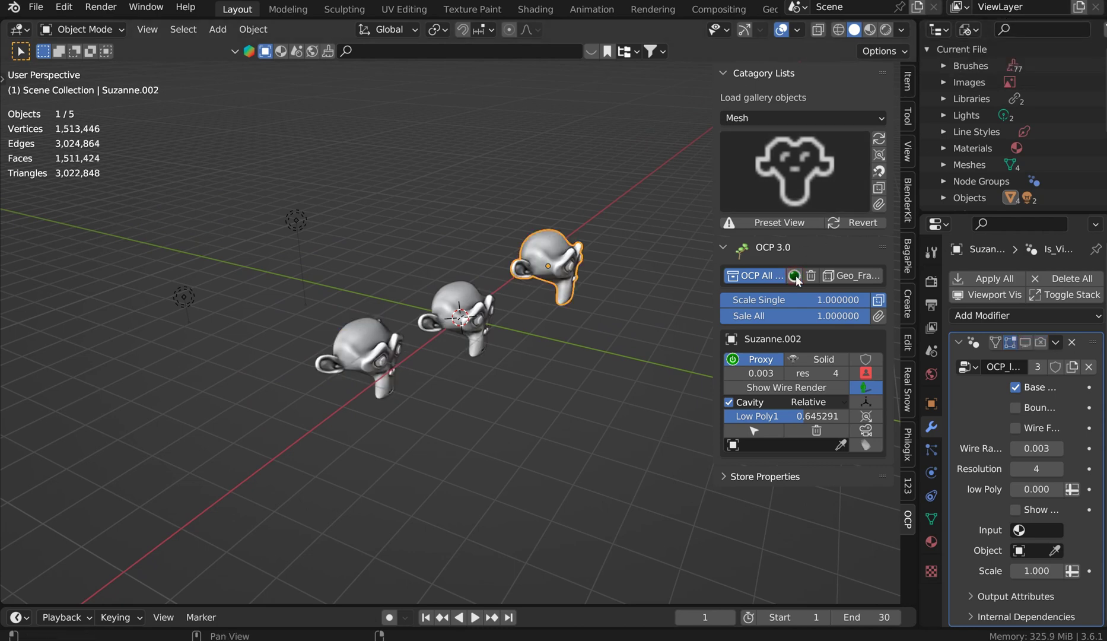
{"action": "left_click", "coordinate": [794, 276]}
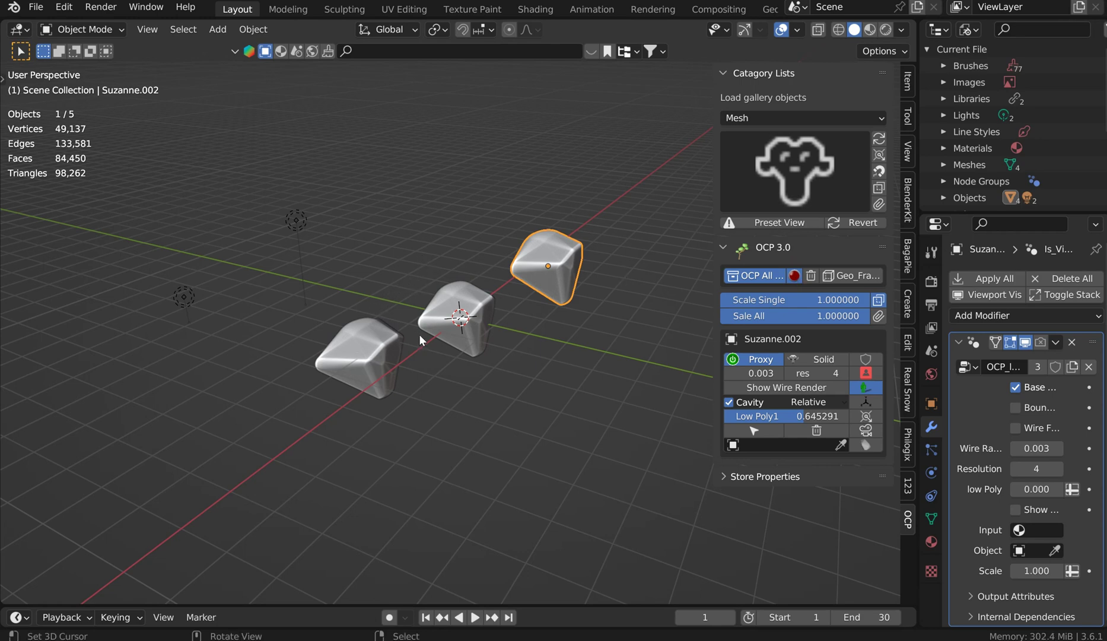
Collapse the existing modifier and add a Geometry Nodes modifier below it
{"action": "left_click", "coordinate": [968, 347]}
{"action": "left_click", "coordinate": [996, 318]}
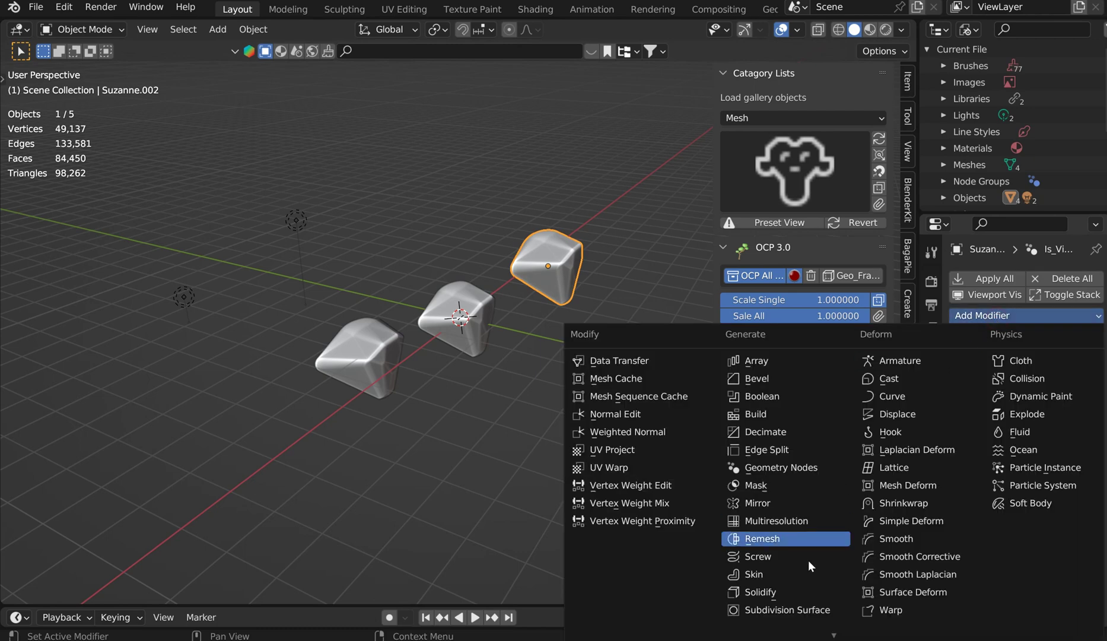
{"action": "left_click", "coordinate": [786, 468]}
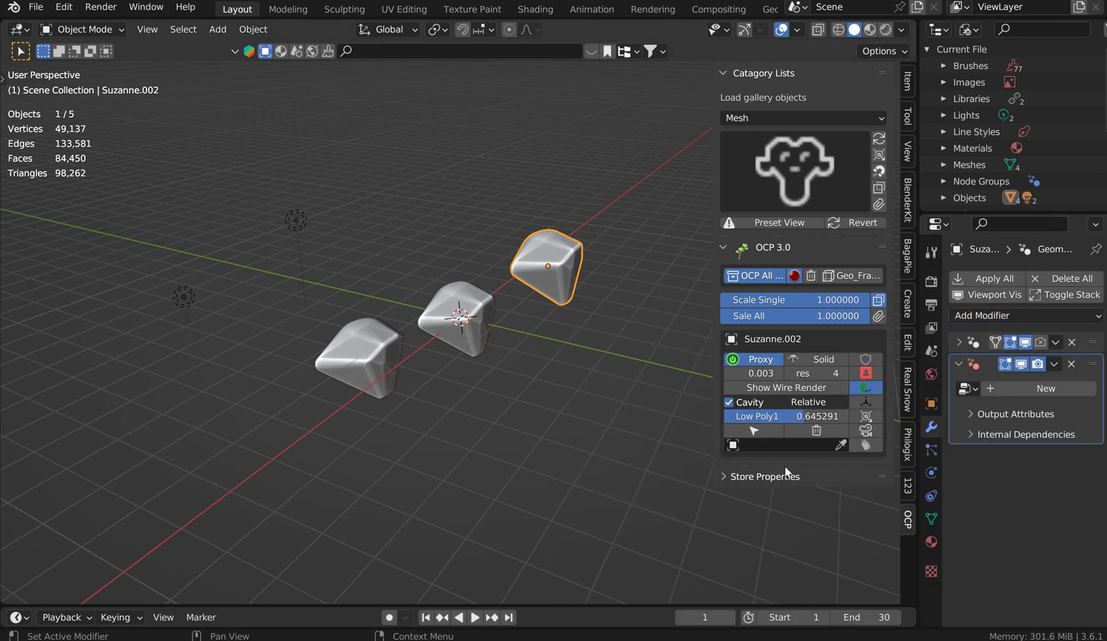
Turn OCP All green to show the full-resolution Suzanne heads and widen the Properties editor
{"action": "left_click", "coordinate": [793, 276]}
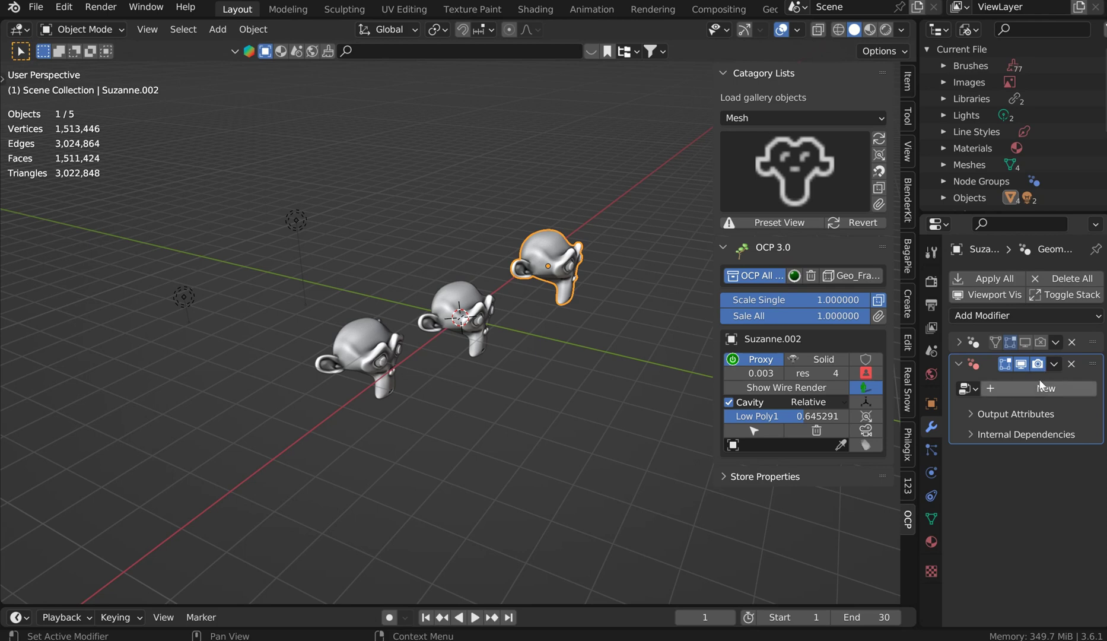
{"action": "left_click", "coordinate": [983, 343]}
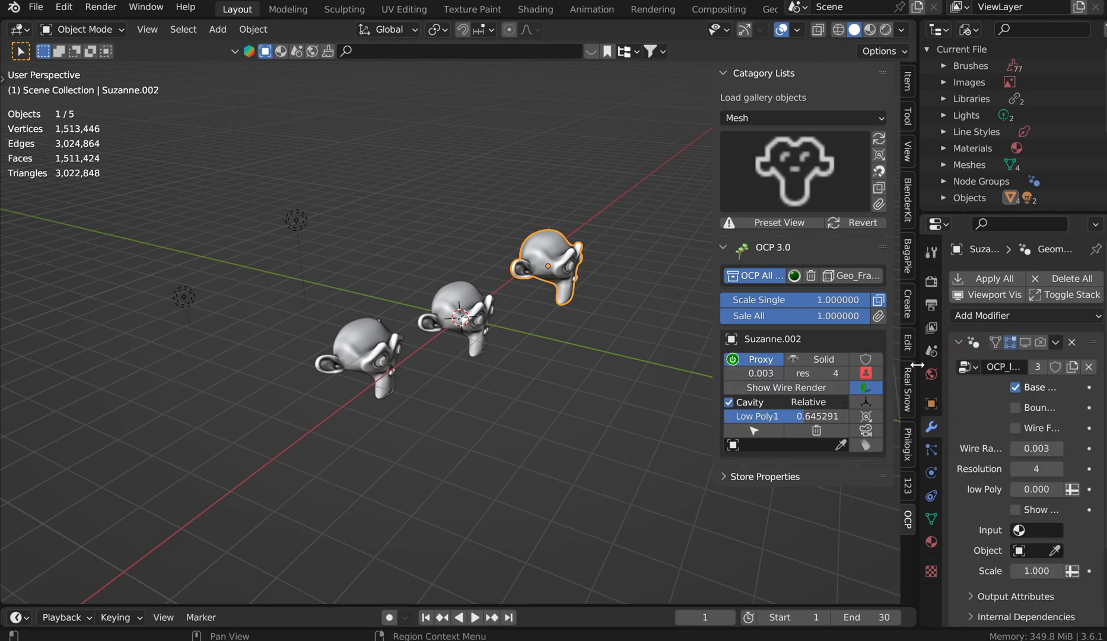
{"action": "mouse_move", "coordinate": [917, 364]}
{"action": "left_mouse_down"}
{"action": "mouse_move", "coordinate": [827, 367]}
{"action": "mouse_move", "coordinate": [914, 367]}
{"action": "left_mouse_up"}
{"action": "left_click", "coordinate": [990, 325]}
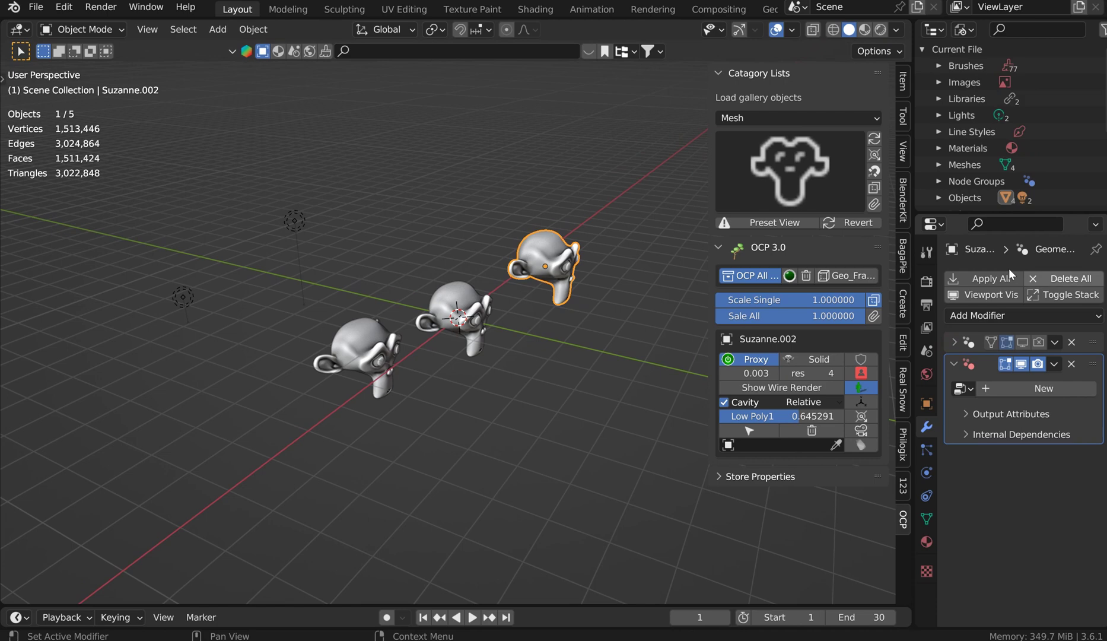
Toggle OCP All to red so the Suzannes show as low-poly proxies, then orbit closer
{"action": "left_click", "coordinate": [789, 275]}
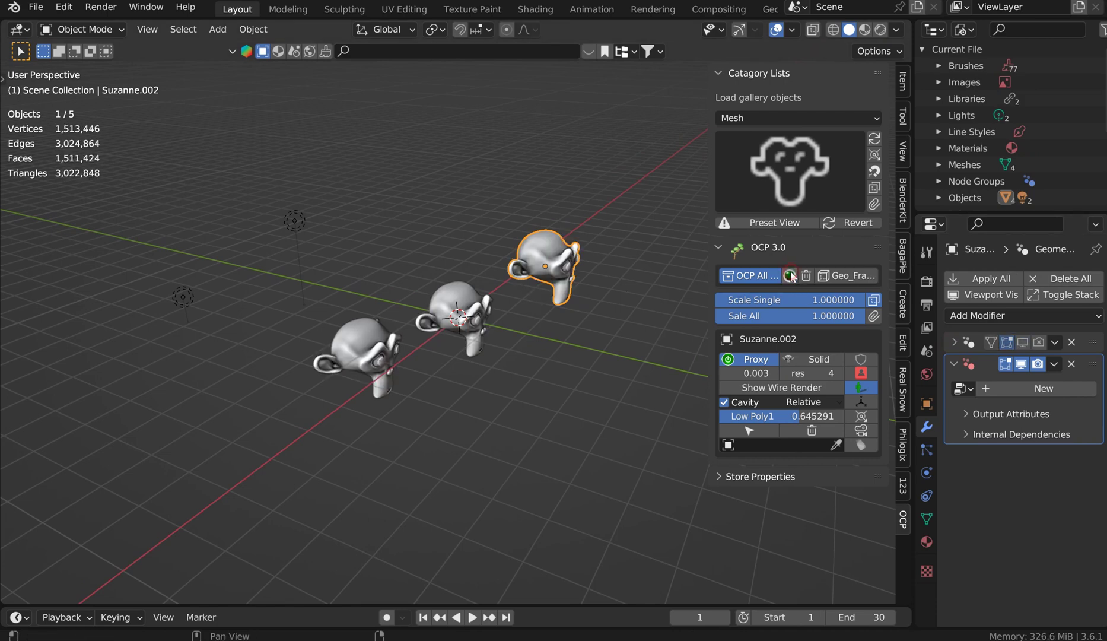
{"action": "left_click", "coordinate": [790, 275]}
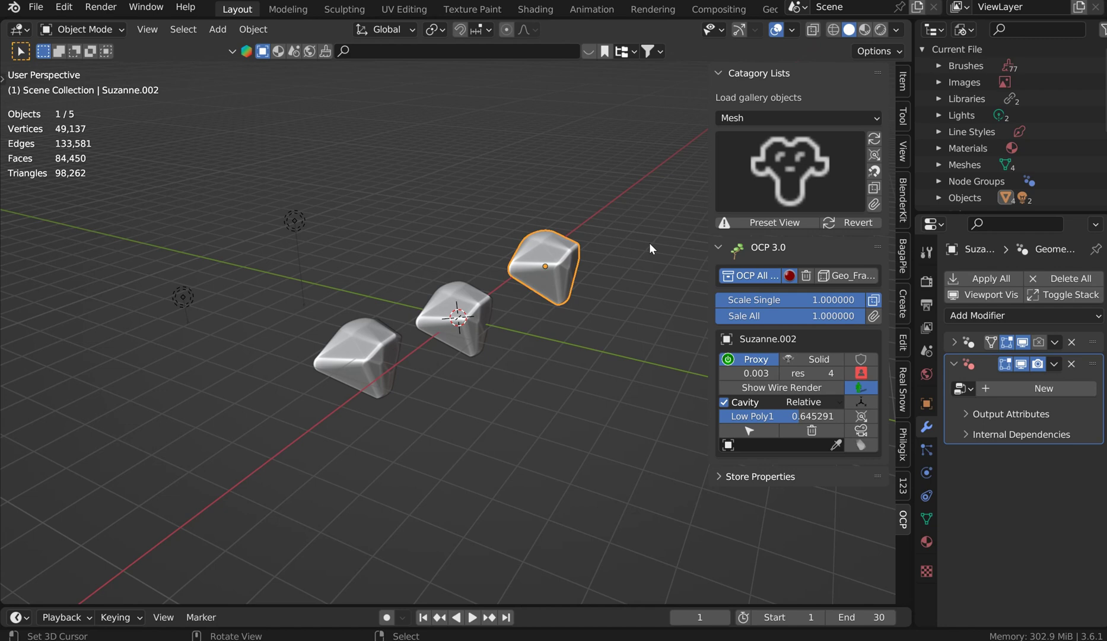
{"action": "right_click", "coordinate": [360, 339], "text": "shift"}
{"action": "middle_click_drag", "start_coordinate": [355, 329], "coordinate": [385, 318]}
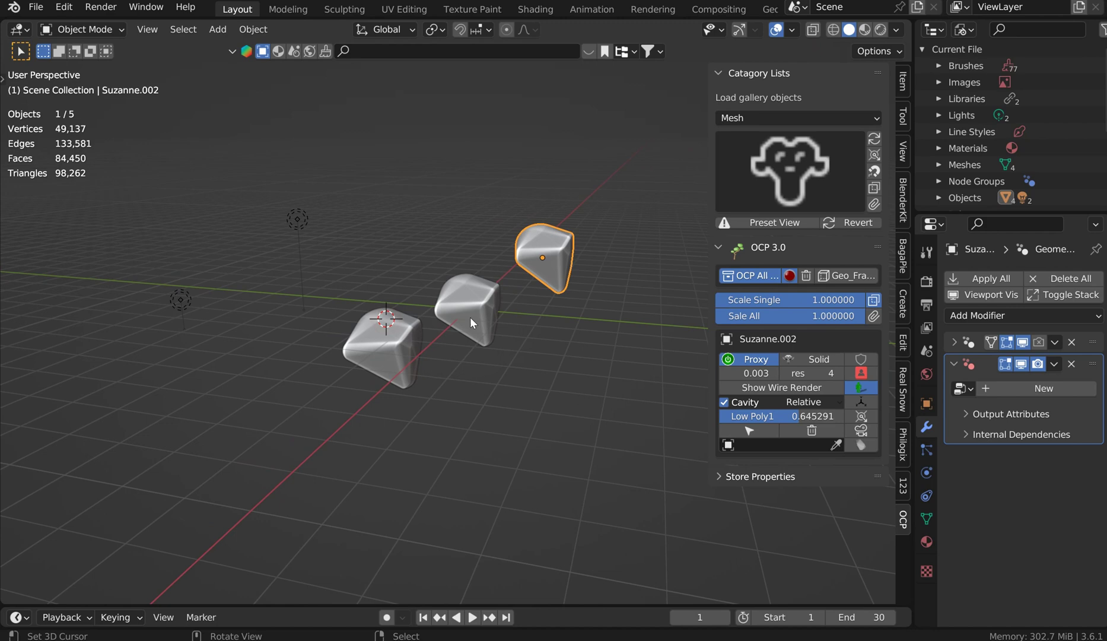
{"action": "middle_click_drag", "start_coordinate": [470, 317], "coordinate": [481, 337]}
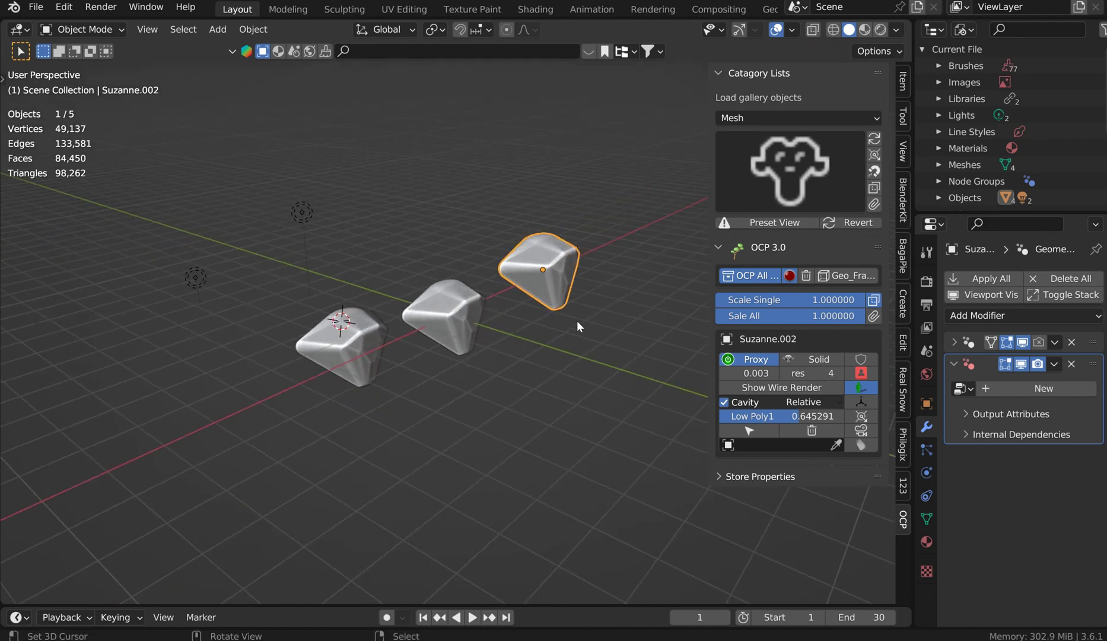
{"action": "middle_click_drag", "start_coordinate": [584, 319], "coordinate": [598, 324], "text": "ctrl"}
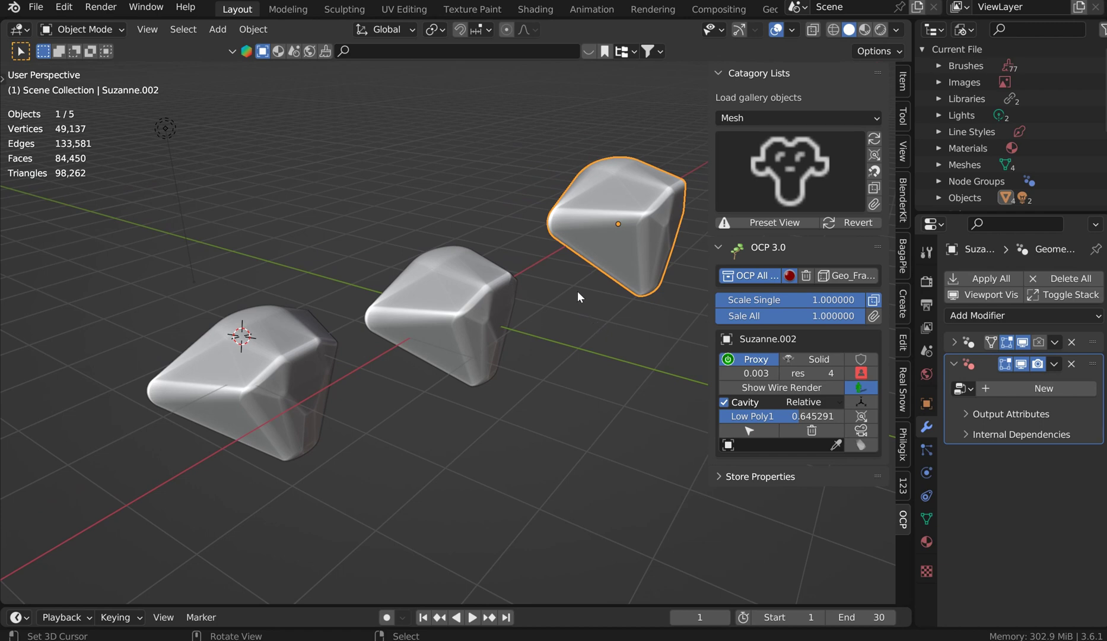
{"action": "scroll", "coordinate": [561, 309], "scroll_direction": "down", "scroll_amount": 2}
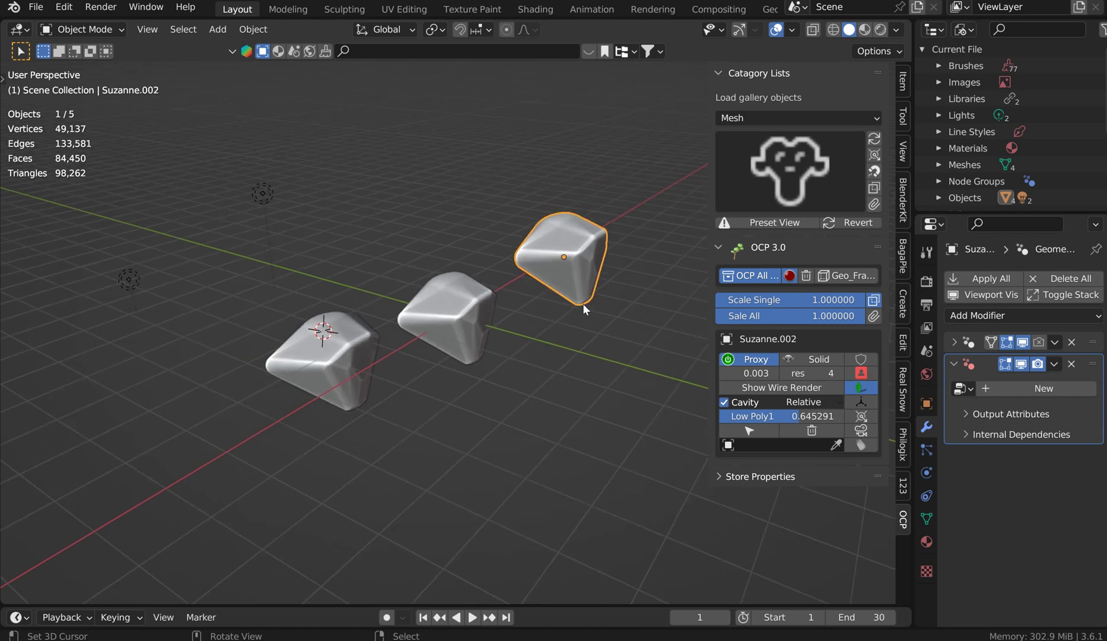
Deselect all objects and bring up the gallery of mesh thumbnails
{"action": "left_click", "coordinate": [684, 281]}
{"action": "left_click_drag", "start_coordinate": [671, 345], "coordinate": [876, 403]}
{"action": "left_click_drag", "start_coordinate": [683, 246], "coordinate": [667, 286]}
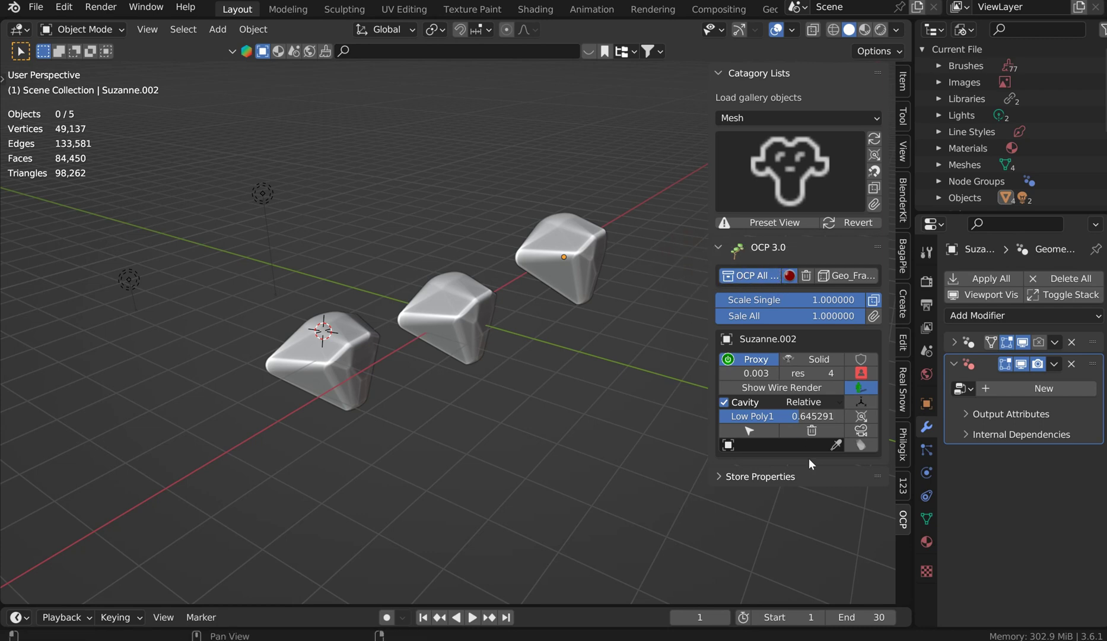
{"action": "left_click", "coordinate": [795, 177]}
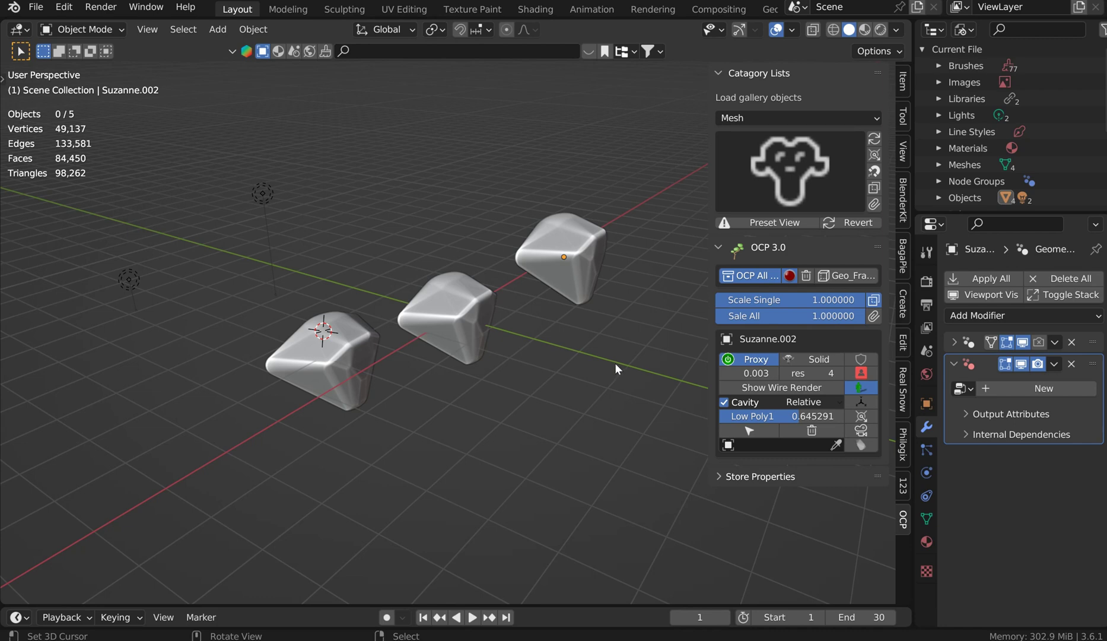
Select the rightmost object and turn OCP All green to restore full-resolution Suzanne heads
{"action": "middle_click_drag", "start_coordinate": [605, 352], "coordinate": [595, 332]}
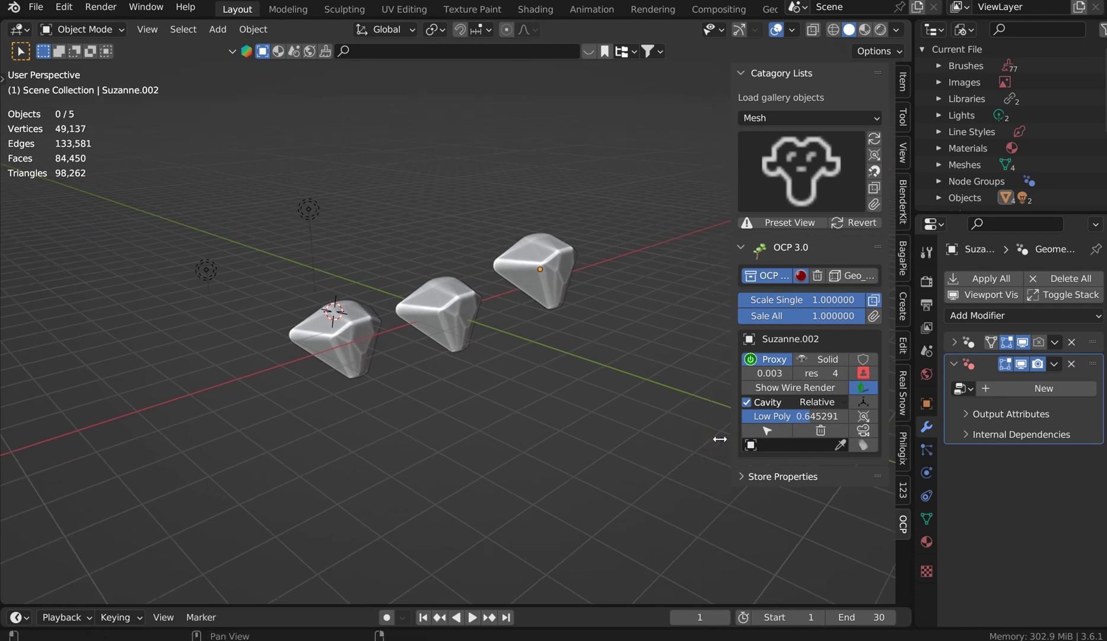
{"action": "left_click_drag", "start_coordinate": [720, 438], "coordinate": [701, 438]}
{"action": "middle_click_drag", "start_coordinate": [569, 219], "coordinate": [483, 240]}
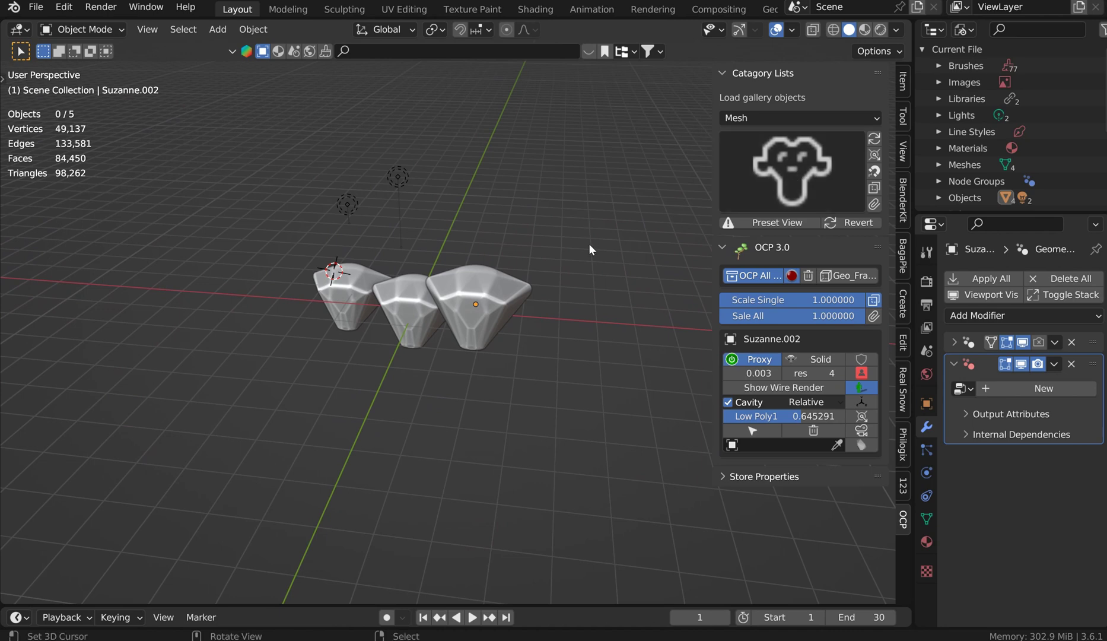
{"action": "scroll", "coordinate": [588, 243], "scroll_direction": "up", "scroll_amount": 3}
{"action": "middle_click_drag", "start_coordinate": [584, 242], "coordinate": [684, 224]}
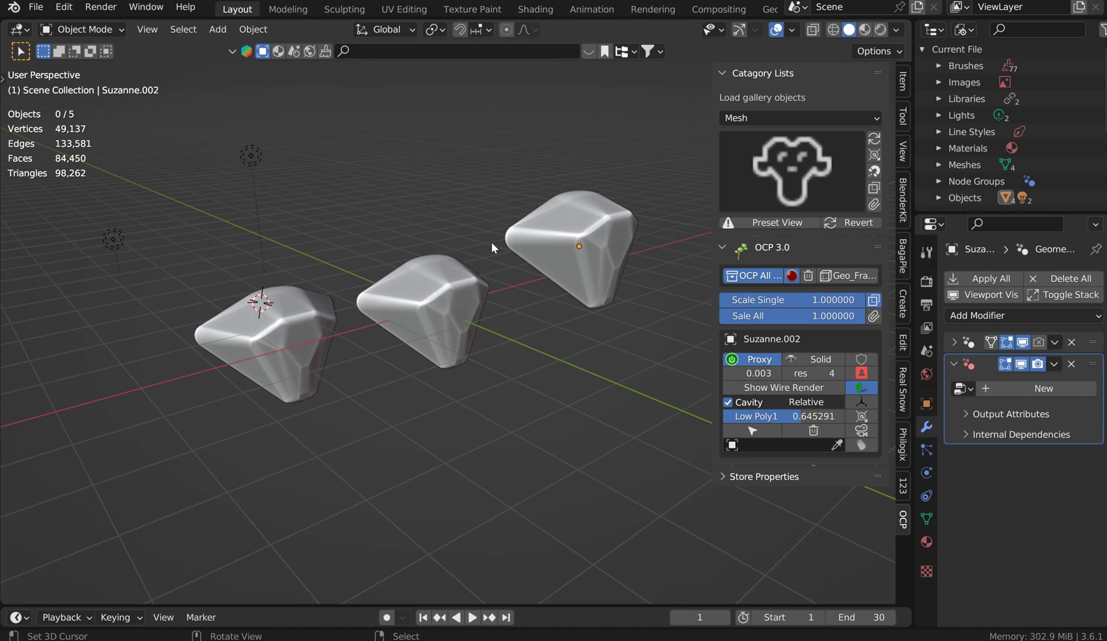
{"action": "left_click", "coordinate": [595, 251]}
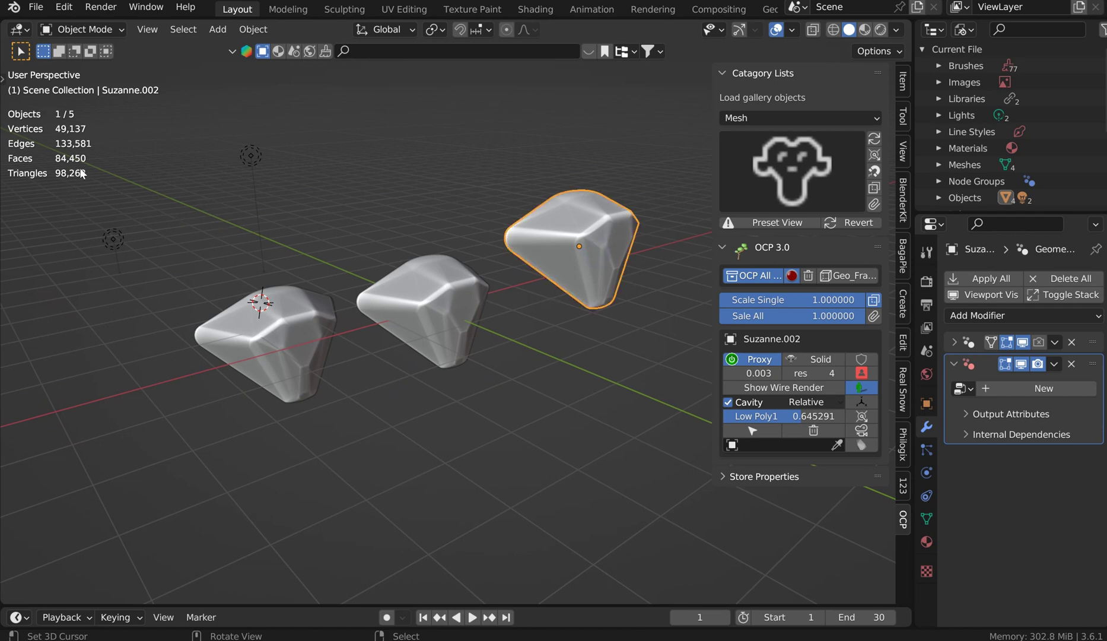
{"action": "left_click", "coordinate": [792, 275]}
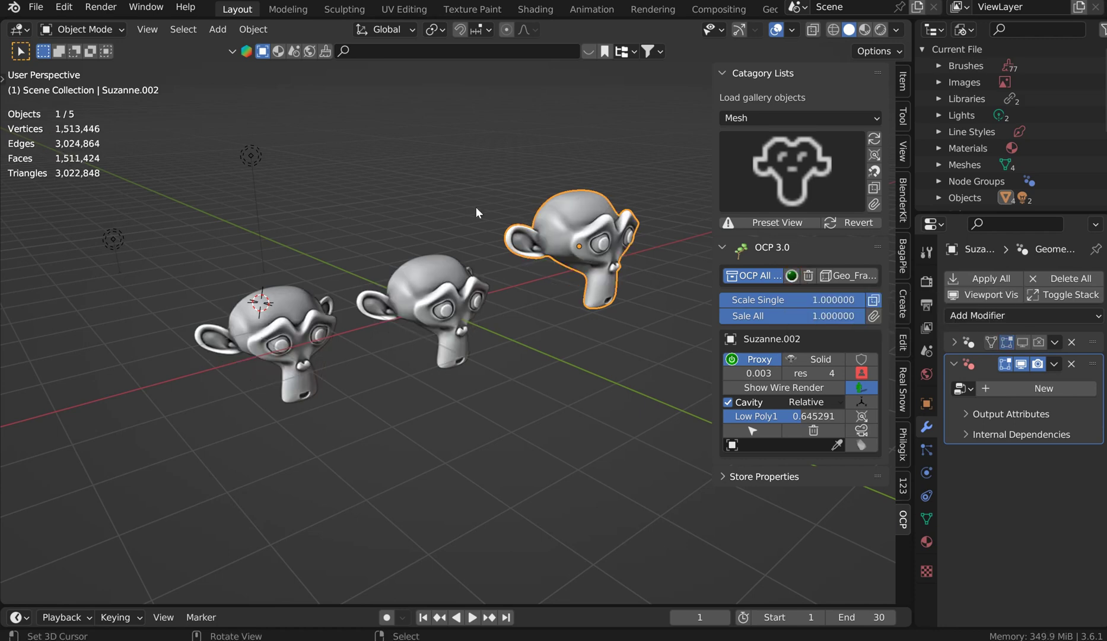
Switch the objects back to low-poly proxies and pick Cone from the mesh gallery
{"action": "left_click", "coordinate": [792, 275]}
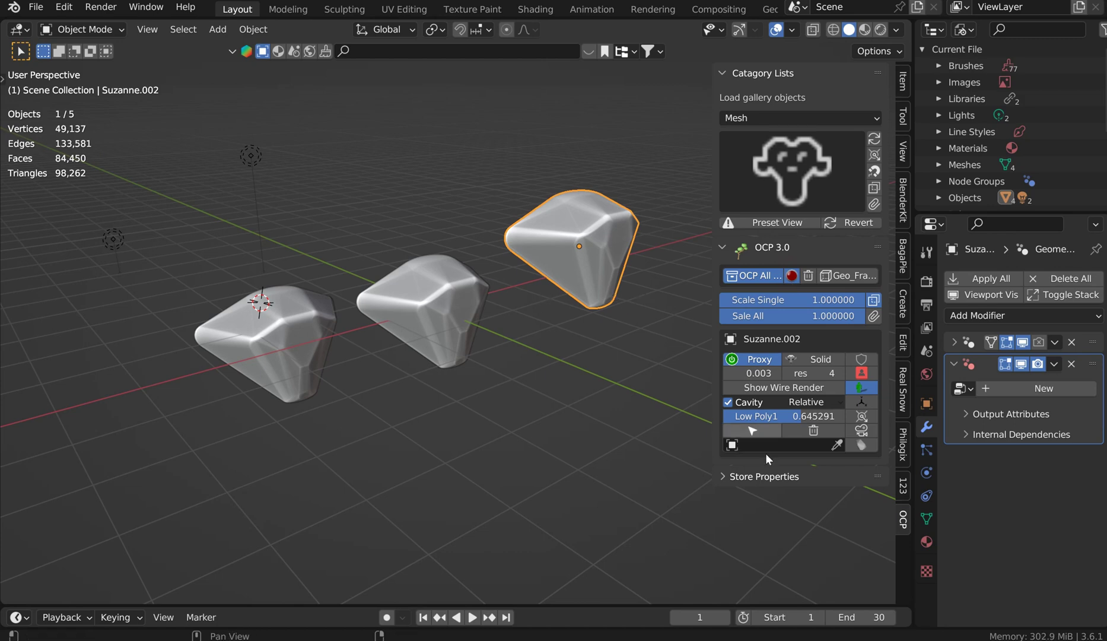
{"action": "middle_click_drag", "start_coordinate": [572, 327], "coordinate": [567, 307]}
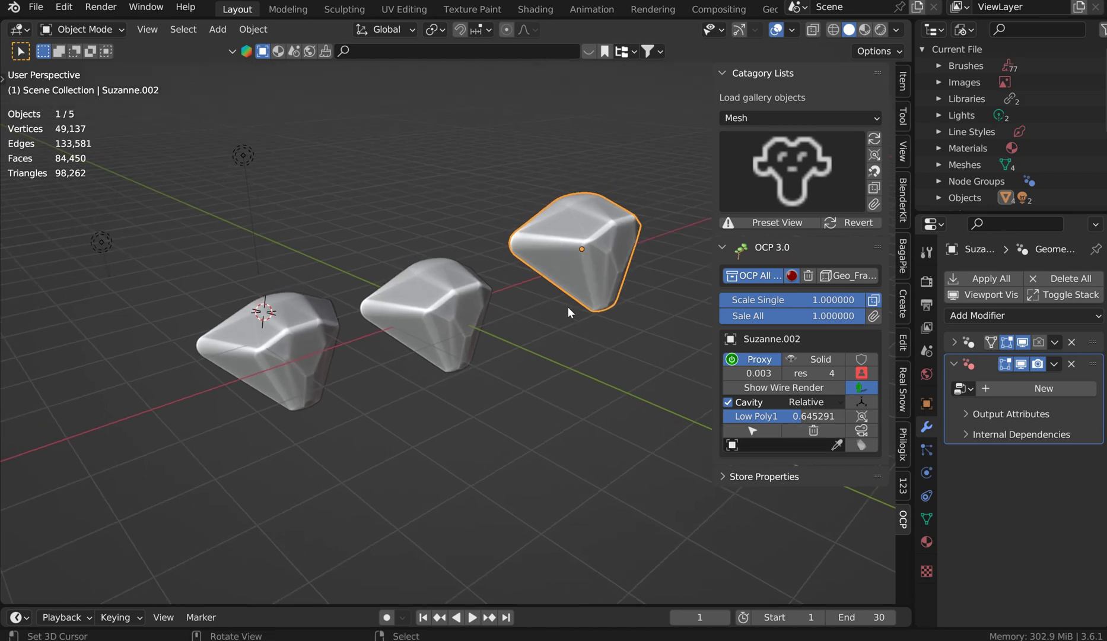
{"action": "left_click", "coordinate": [765, 204]}
{"action": "left_click", "coordinate": [578, 277]}
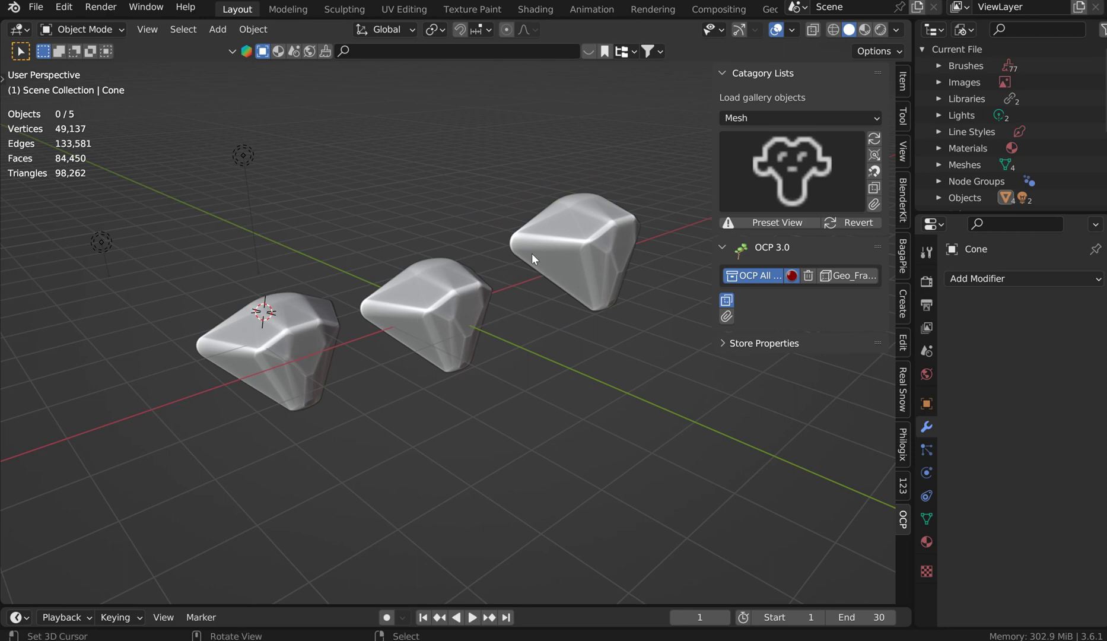
Set the Outliner display mode to View Layer and unhide the Cone in the viewport
{"action": "left_click", "coordinate": [966, 30]}
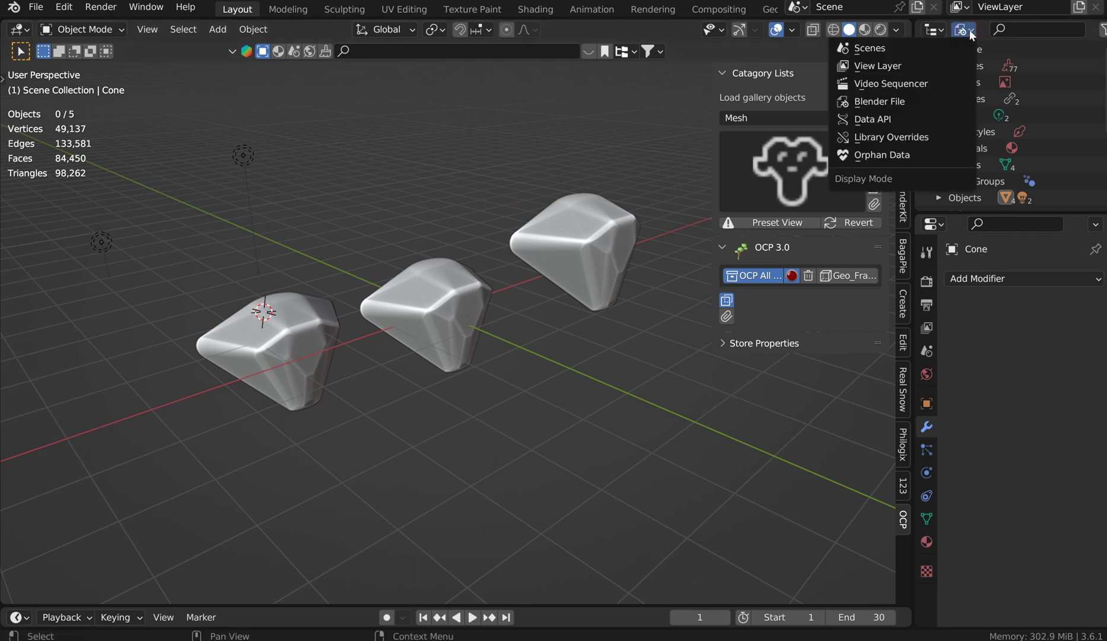
{"action": "left_click", "coordinate": [908, 66]}
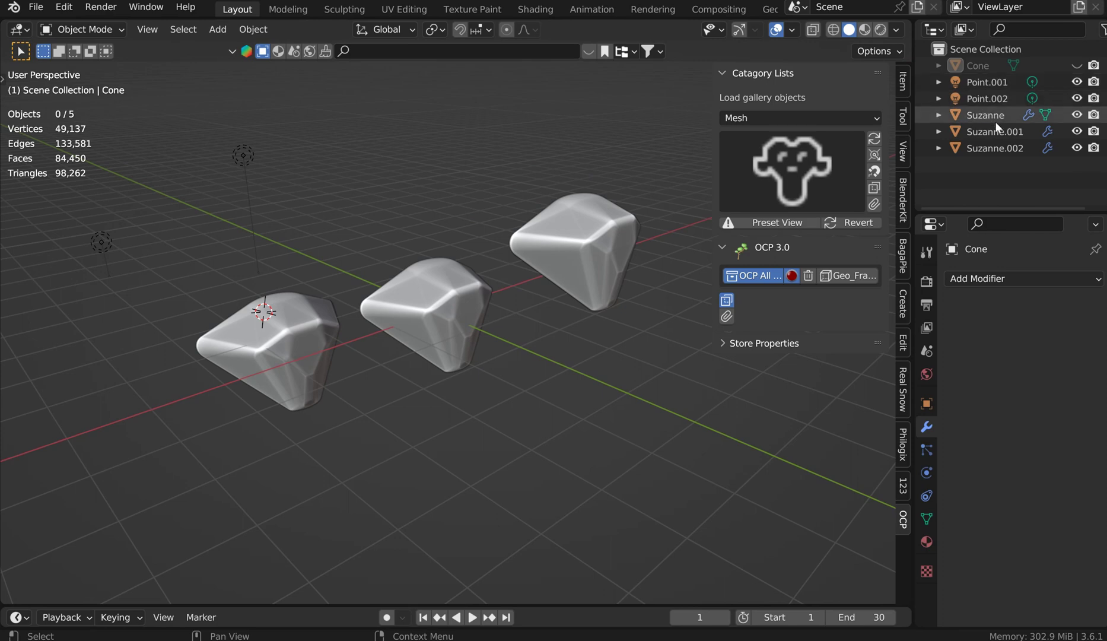
{"action": "left_click", "coordinate": [1078, 65]}
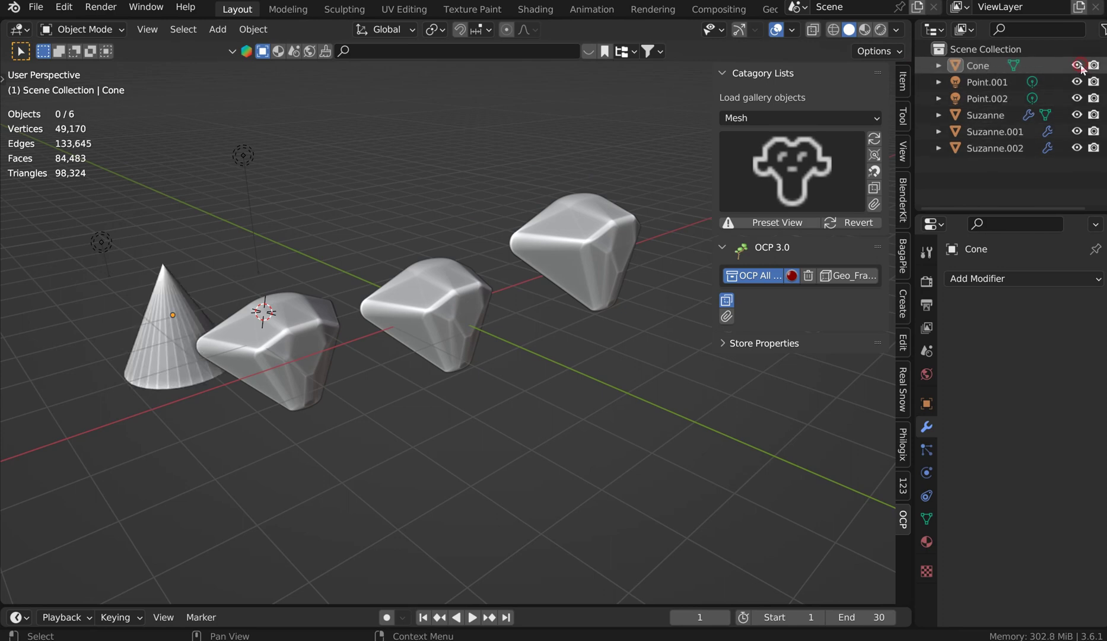
{"action": "middle_click_drag", "start_coordinate": [337, 242], "coordinate": [314, 241]}
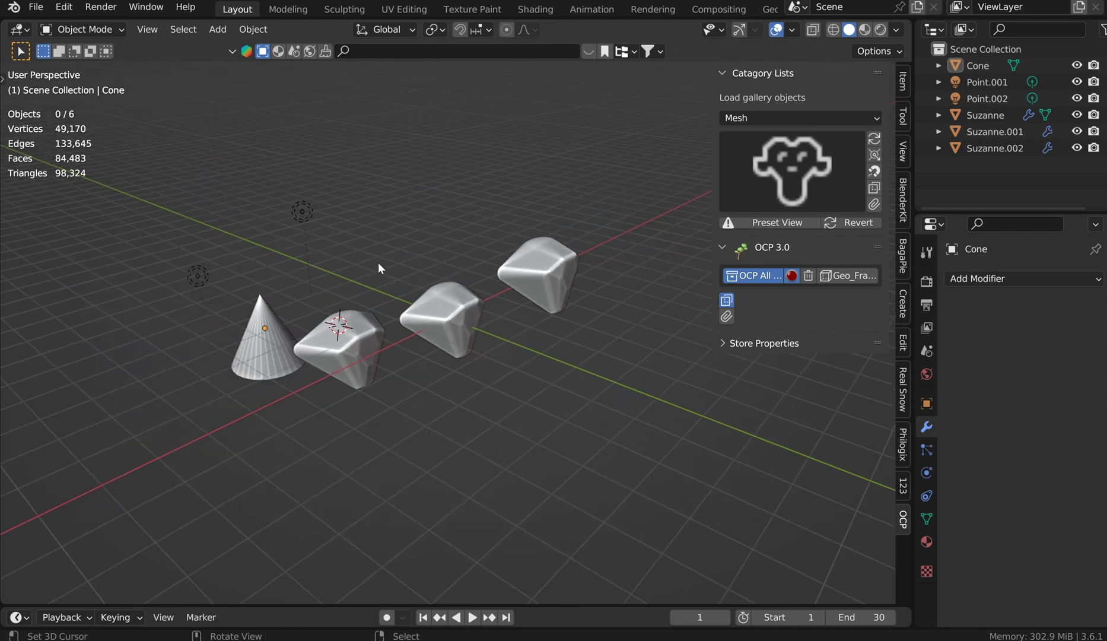
Select the middle Suzanne, pick the Cone as its target object, and enable Bounding Box
{"action": "left_click", "coordinate": [440, 325]}
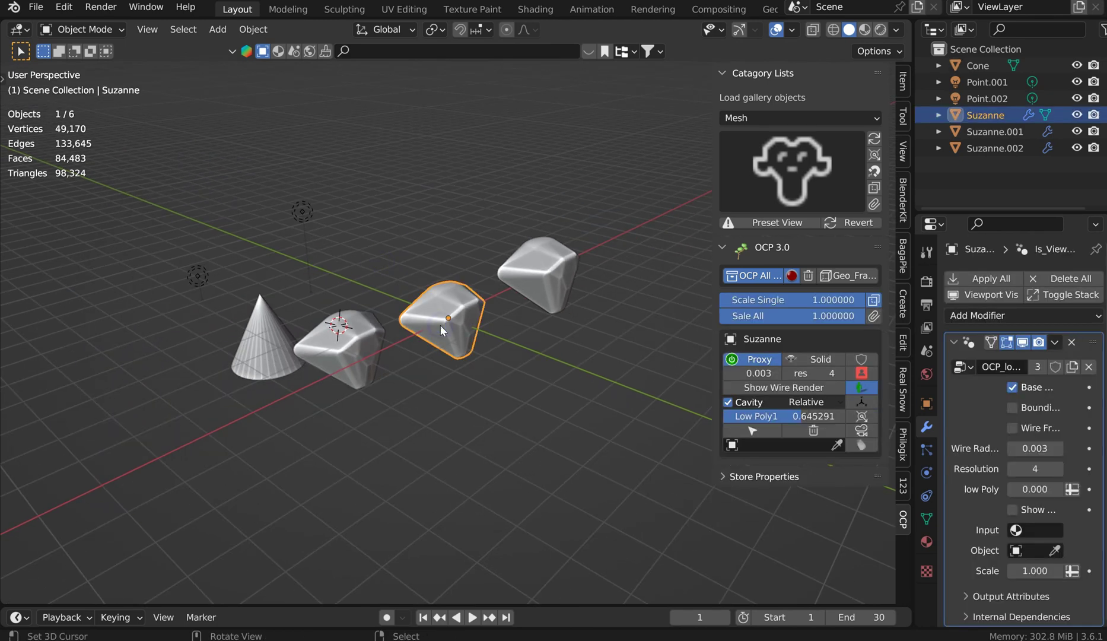
{"action": "left_click", "coordinate": [837, 445]}
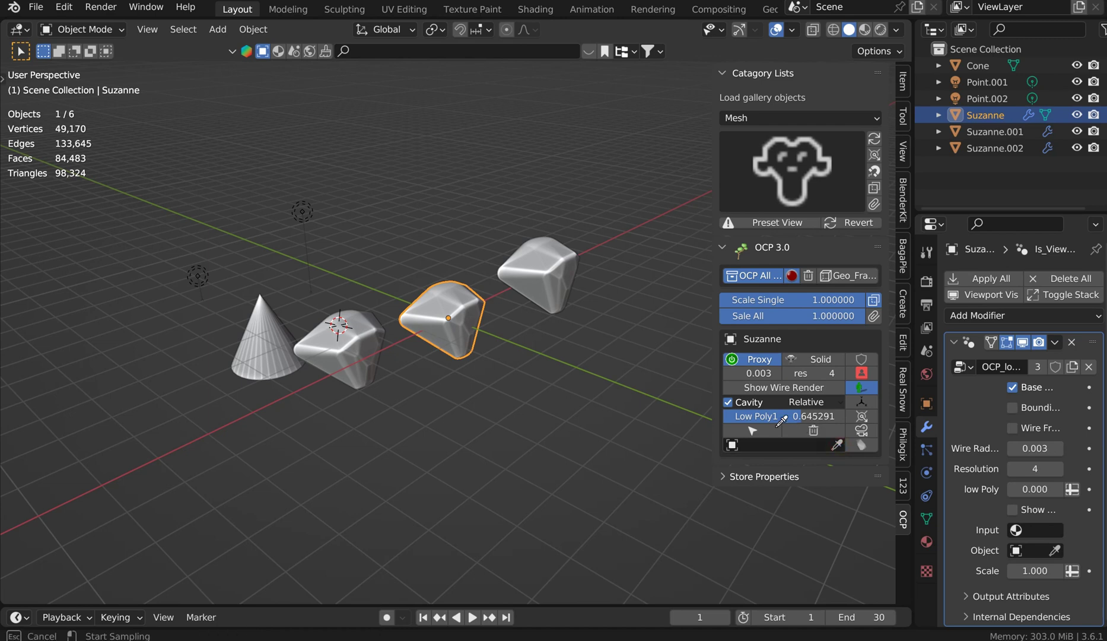
{"action": "left_click", "coordinate": [267, 346]}
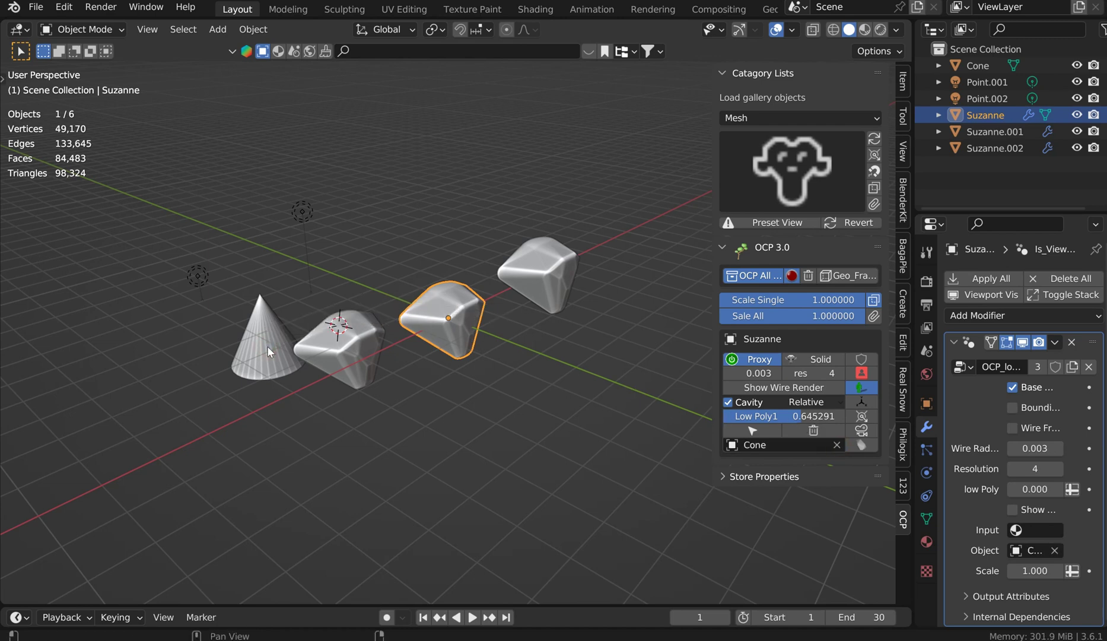
{"action": "left_click", "coordinate": [859, 445]}
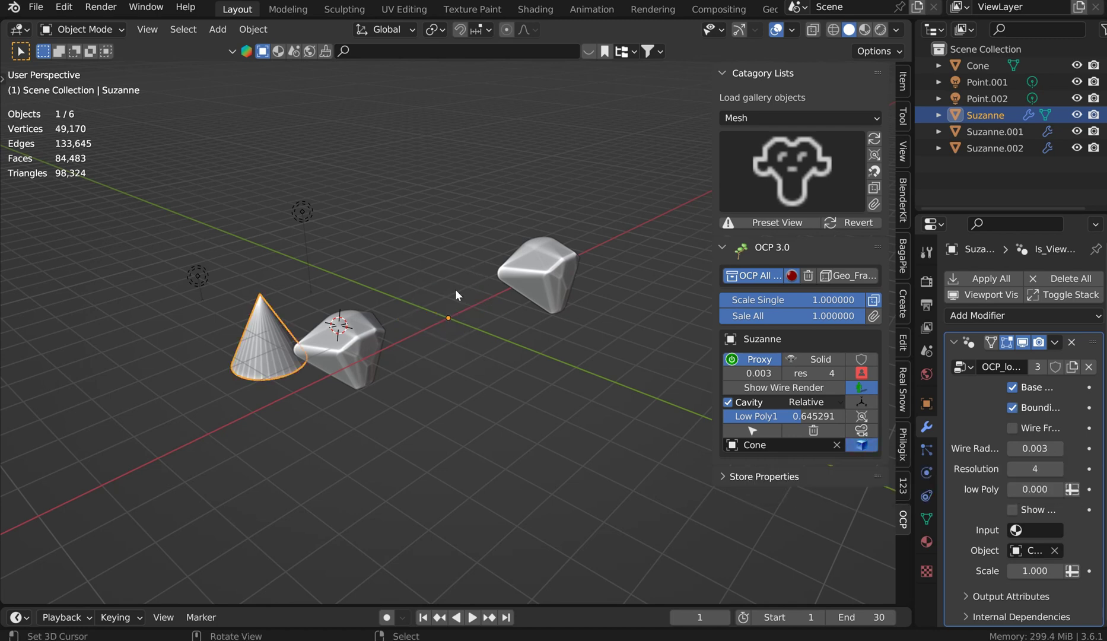
{"action": "scroll", "coordinate": [481, 308], "scroll_direction": "up", "scroll_amount": 4}
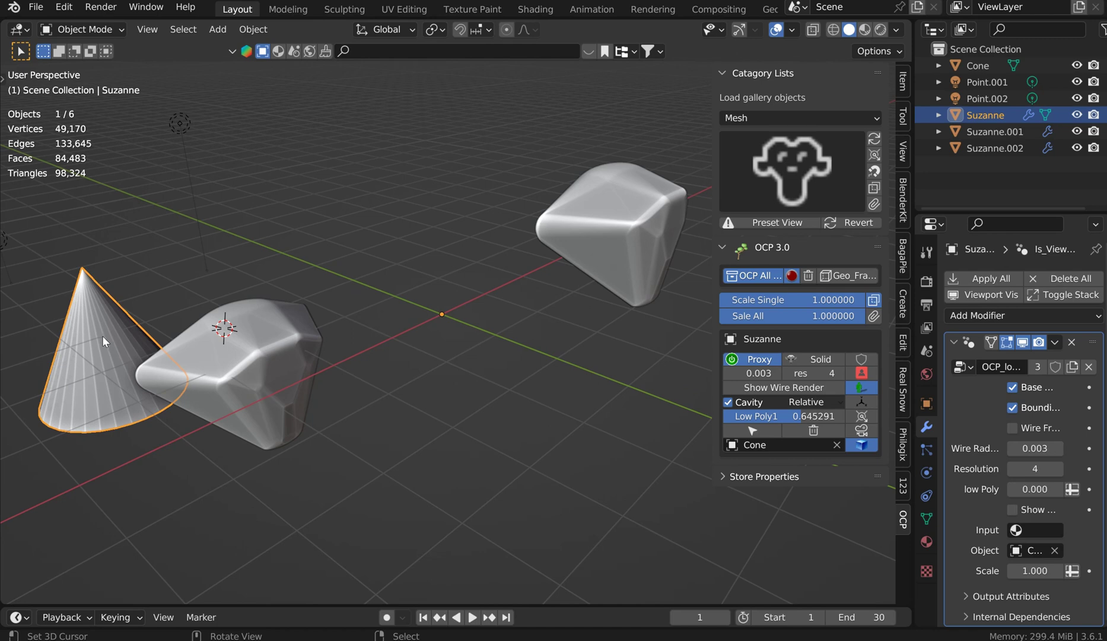
Set the transform space to Original and hide the original left Cone
{"action": "left_click", "coordinate": [807, 404]}
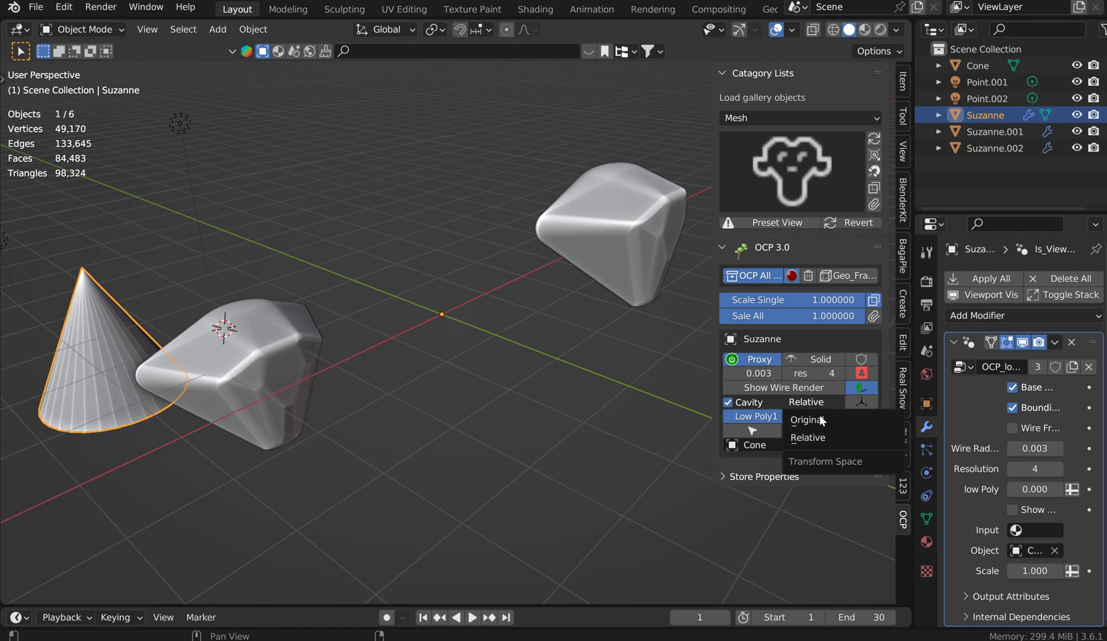
{"action": "left_click", "coordinate": [822, 420]}
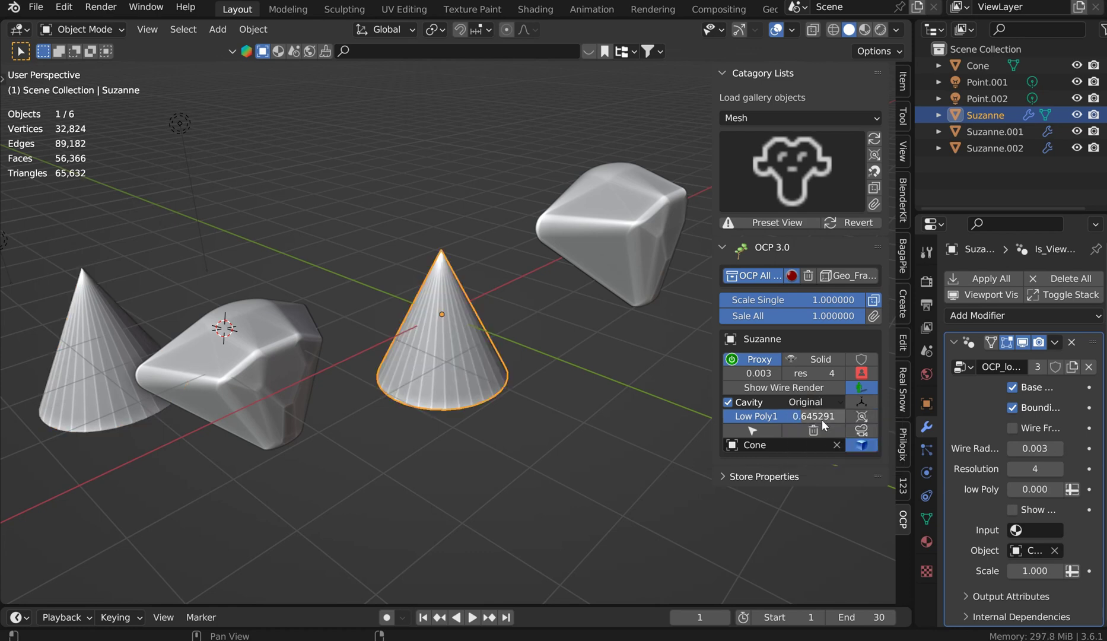
{"action": "left_click", "coordinate": [110, 323]}
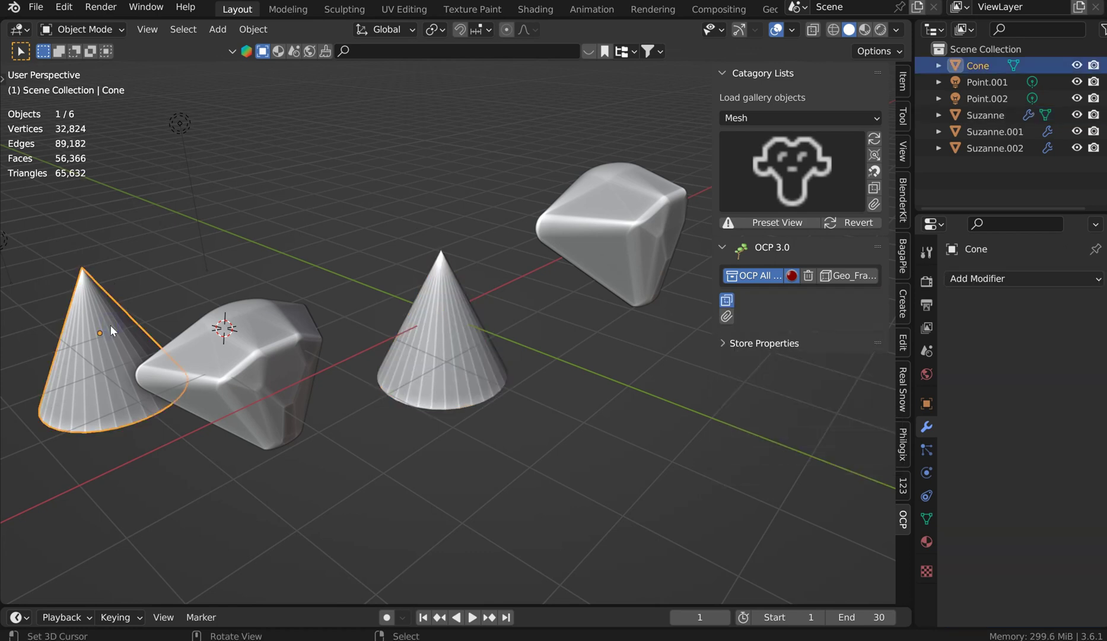
{"action": "key", "text": "Delete"}
{"action": "left_click", "coordinate": [442, 350]}
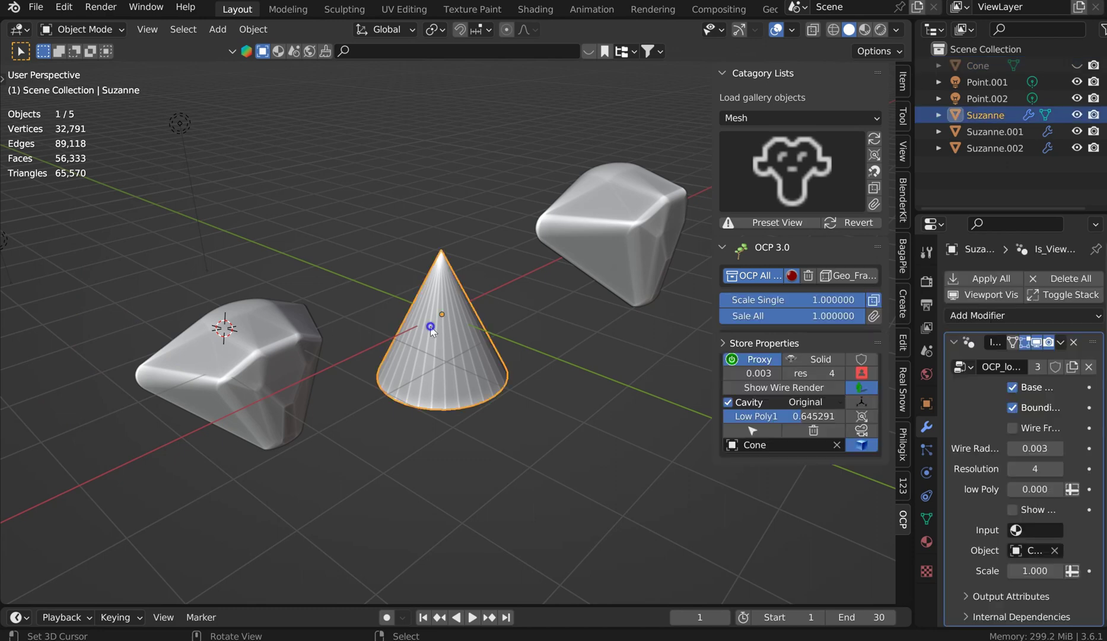
{"action": "left_click", "coordinate": [863, 444]}
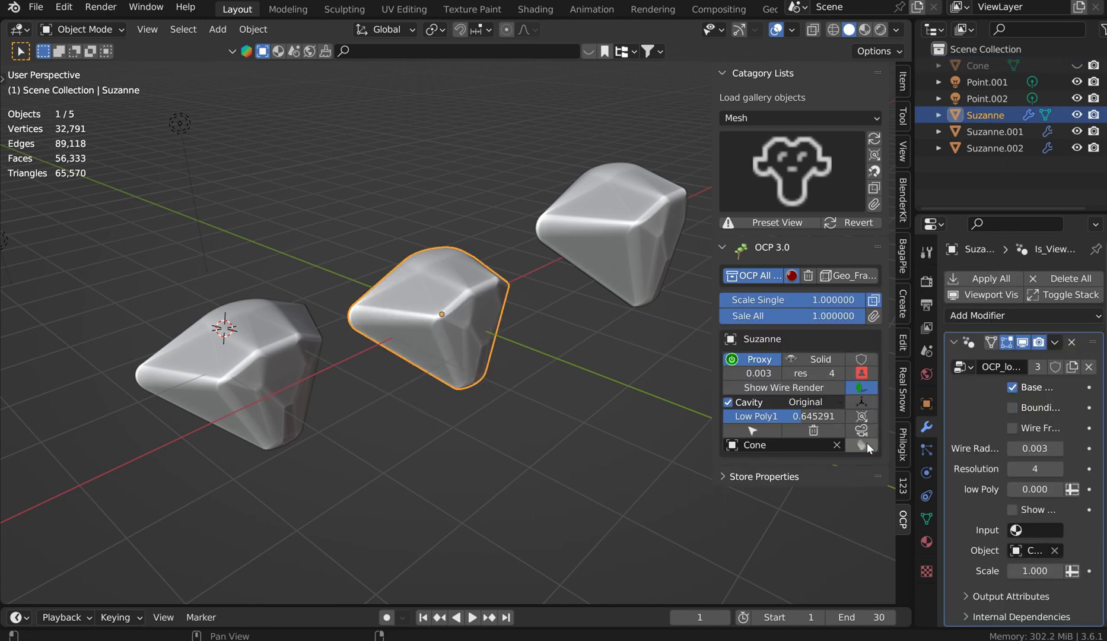
{"action": "left_click", "coordinate": [863, 444]}
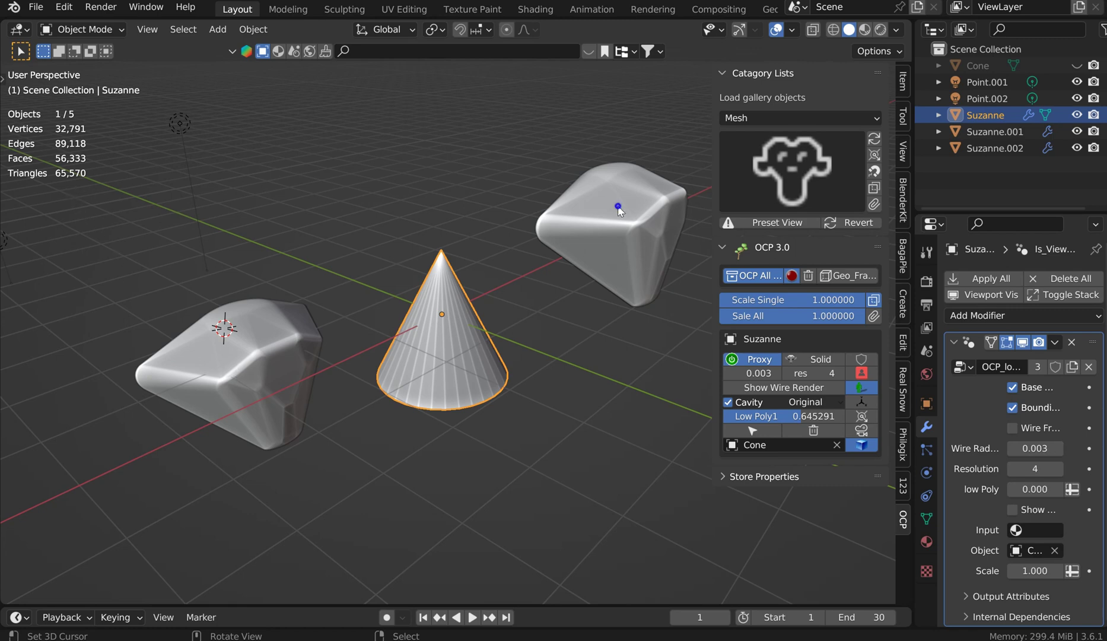
Raise Suzanne.002's Low Poly amount and set Suzanne.001's Low Poly to 0.75
{"action": "left_click", "coordinate": [637, 225]}
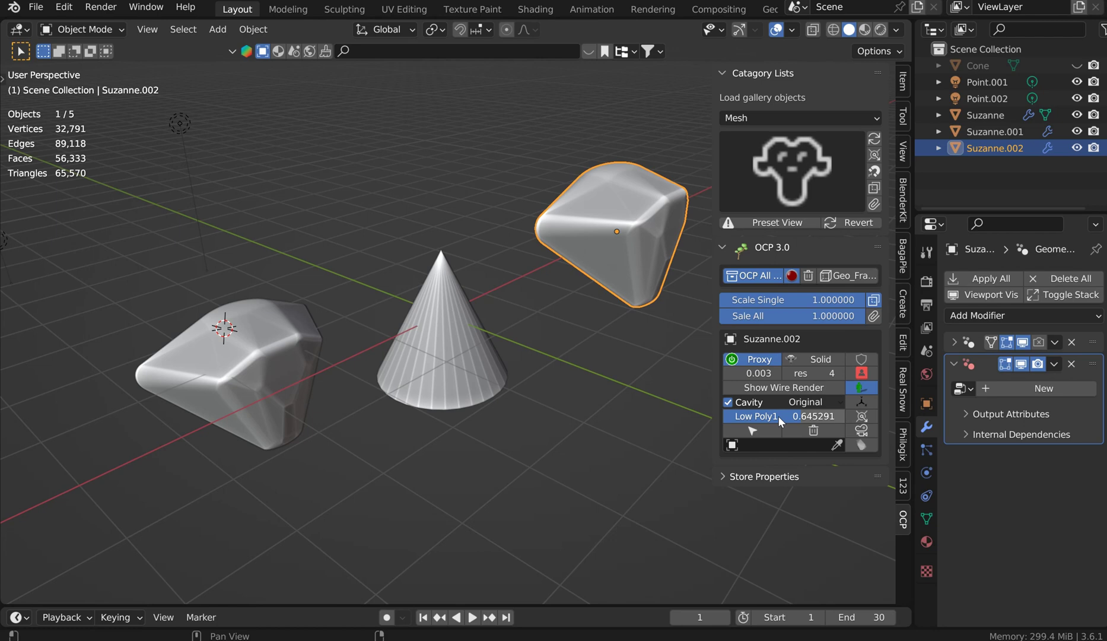
{"action": "mouse_move", "coordinate": [813, 416]}
{"action": "left_mouse_down"}
{"action": "mouse_move", "coordinate": [800, 416]}
{"action": "mouse_move", "coordinate": [820, 415]}
{"action": "left_mouse_up"}
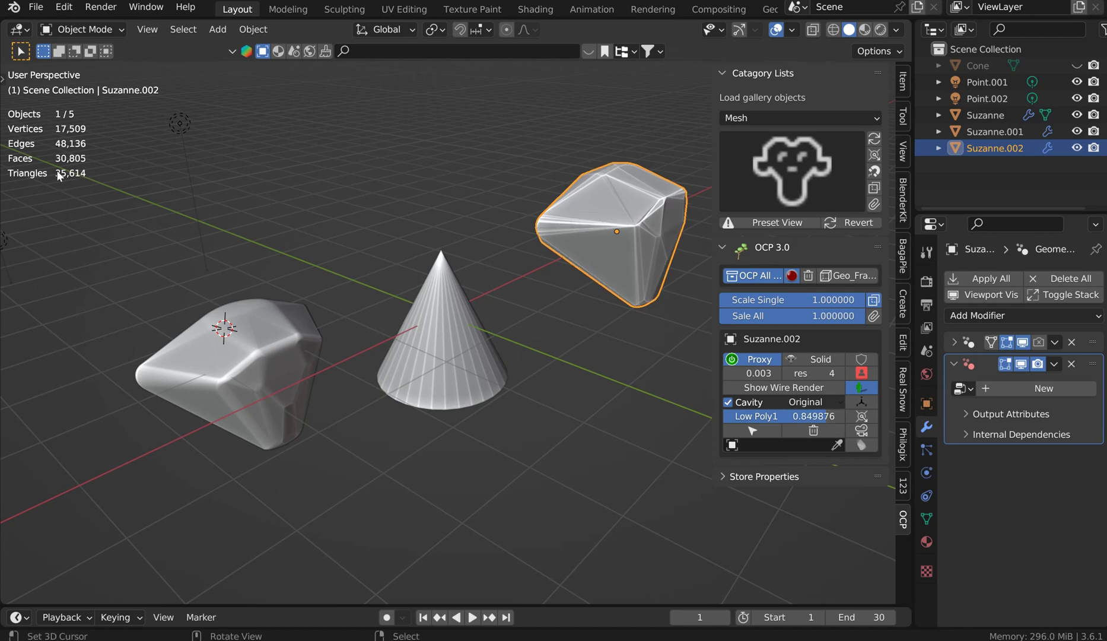
{"action": "left_click", "coordinate": [245, 336]}
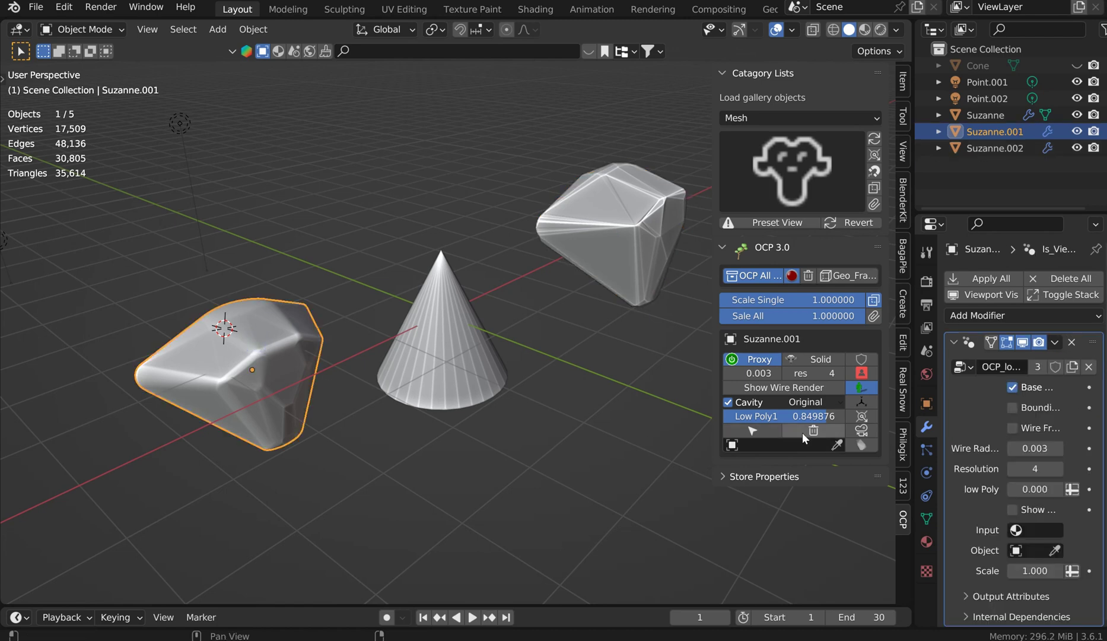
{"action": "left_click_drag", "start_coordinate": [813, 416], "coordinate": [828, 418]}
{"action": "left_click", "coordinate": [829, 421]}
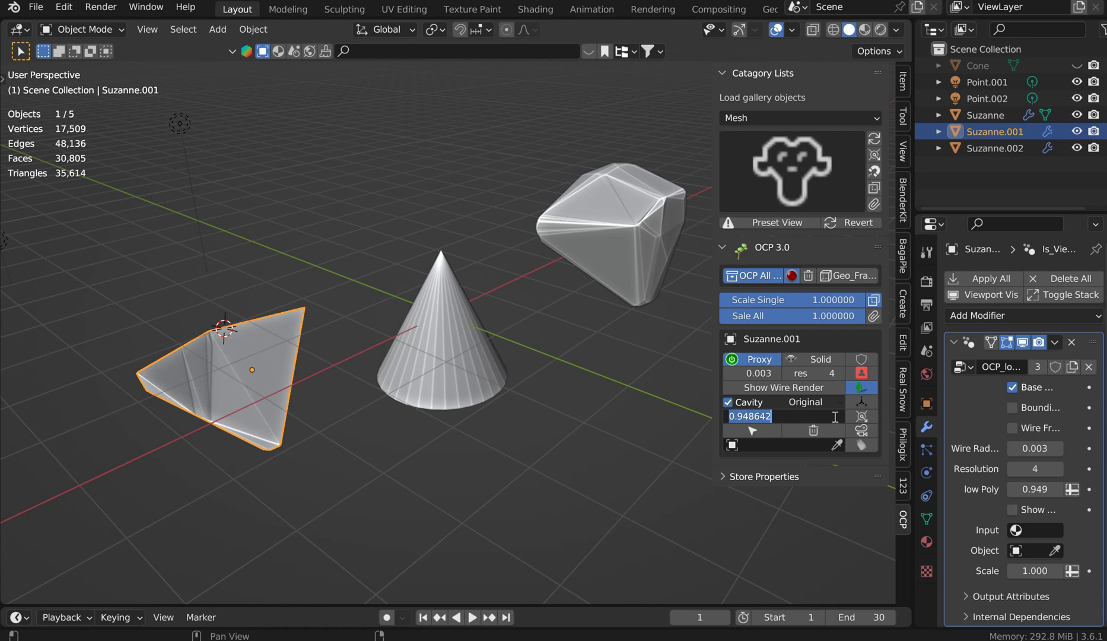
{"action": "key", "text": "Escape"}
{"action": "left_click", "coordinate": [826, 418]}
{"action": "type", "text": ".75"}
{"action": "key", "text": "Return"}
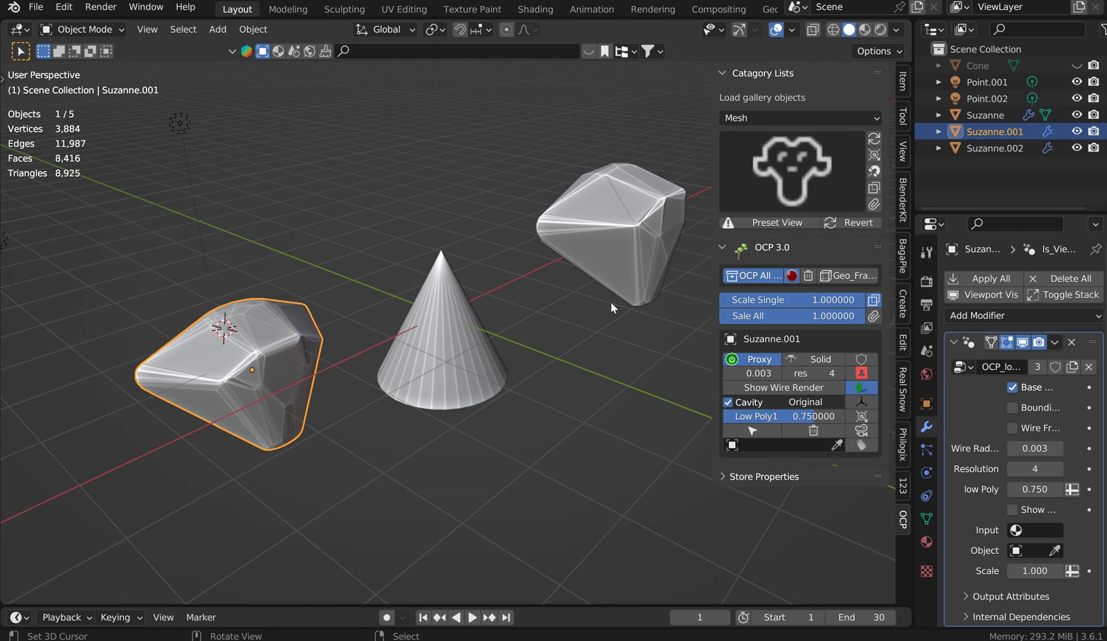
{"action": "left_click", "coordinate": [631, 225]}
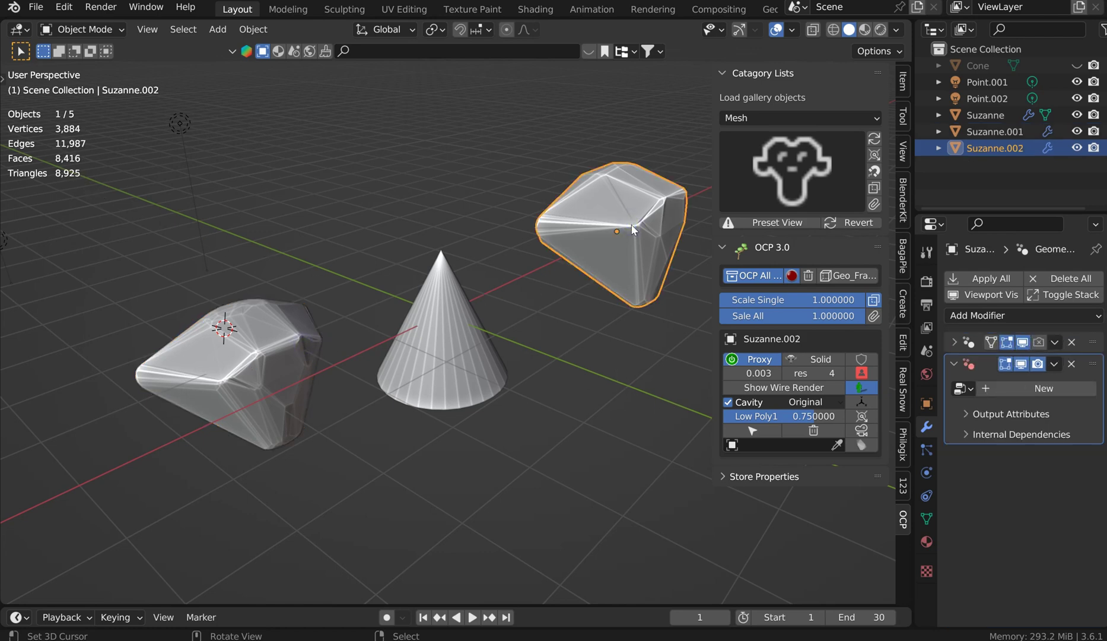
Switch the viewport to wireframe shading and orbit closer to the three proxy shapes
{"action": "key", "text": "z"}
{"action": "left_click", "coordinate": [500, 230]}
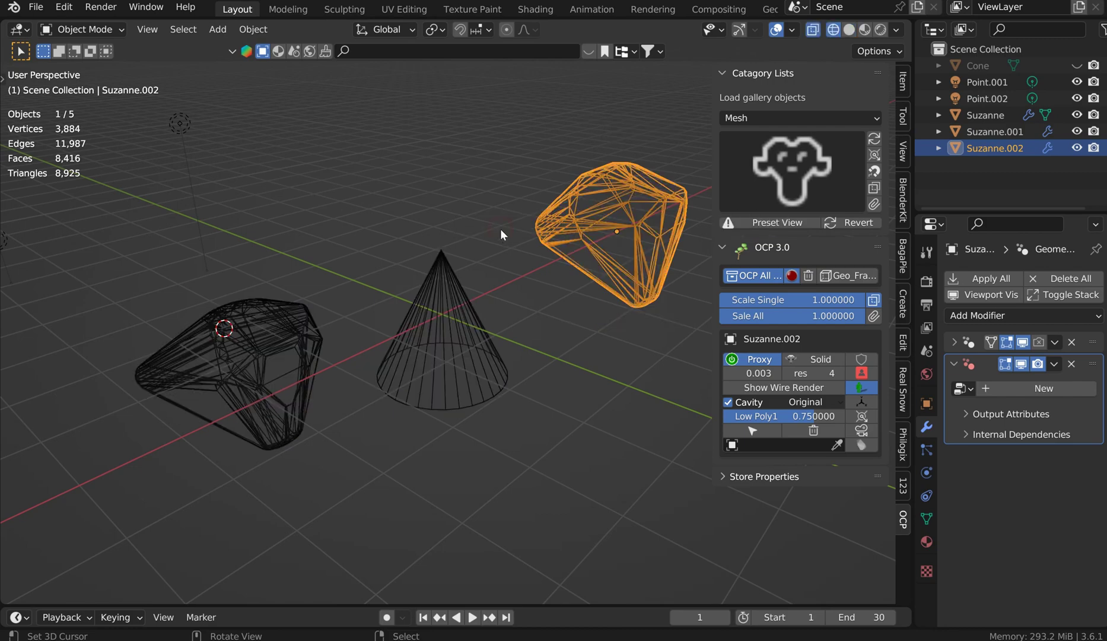
{"action": "middle_click_drag", "start_coordinate": [500, 228], "coordinate": [722, 207]}
{"action": "scroll", "coordinate": [581, 265], "scroll_direction": "down", "scroll_amount": 5}
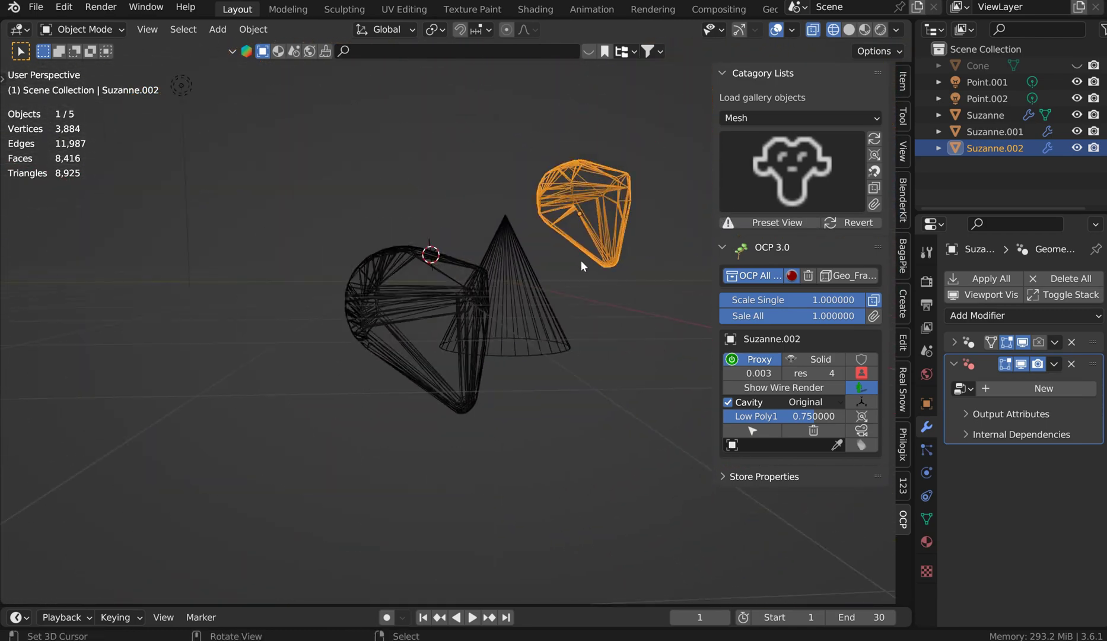
{"action": "middle_click_drag", "start_coordinate": [581, 265], "coordinate": [543, 278]}
Return the viewport to Solid shading and bring up the Shift+A Add menu
{"action": "key", "text": "z"}
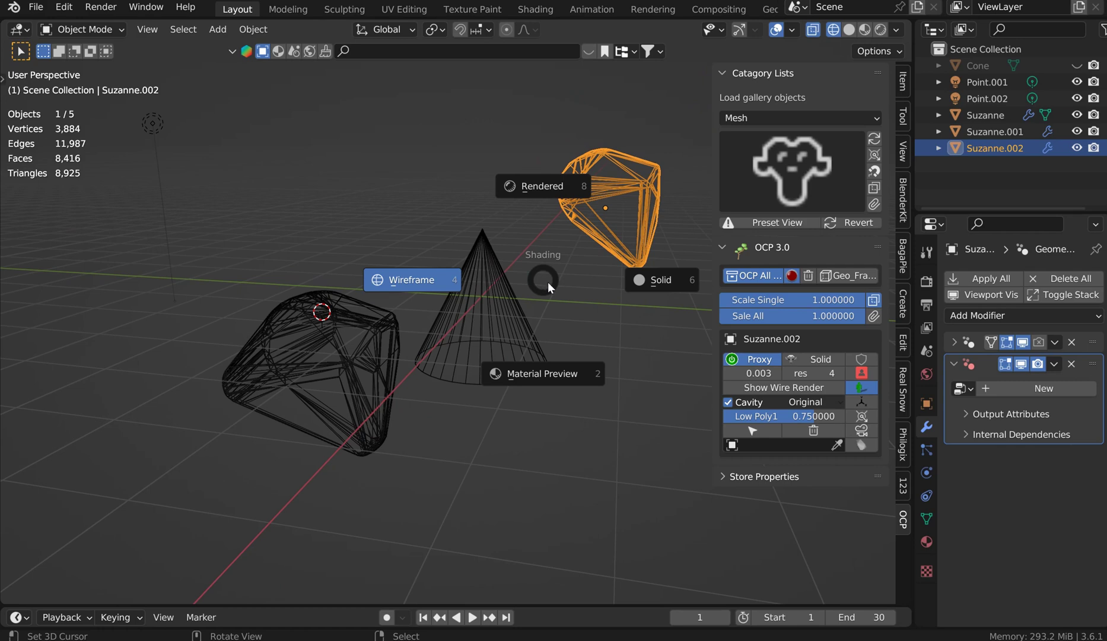
{"action": "left_click", "coordinate": [649, 285]}
{"action": "mouse_move", "coordinate": [645, 274]}
{"action": "middle_mouse_down"}
{"action": "mouse_move", "coordinate": [602, 270]}
{"action": "mouse_move", "coordinate": [604, 281]}
{"action": "middle_mouse_up"}
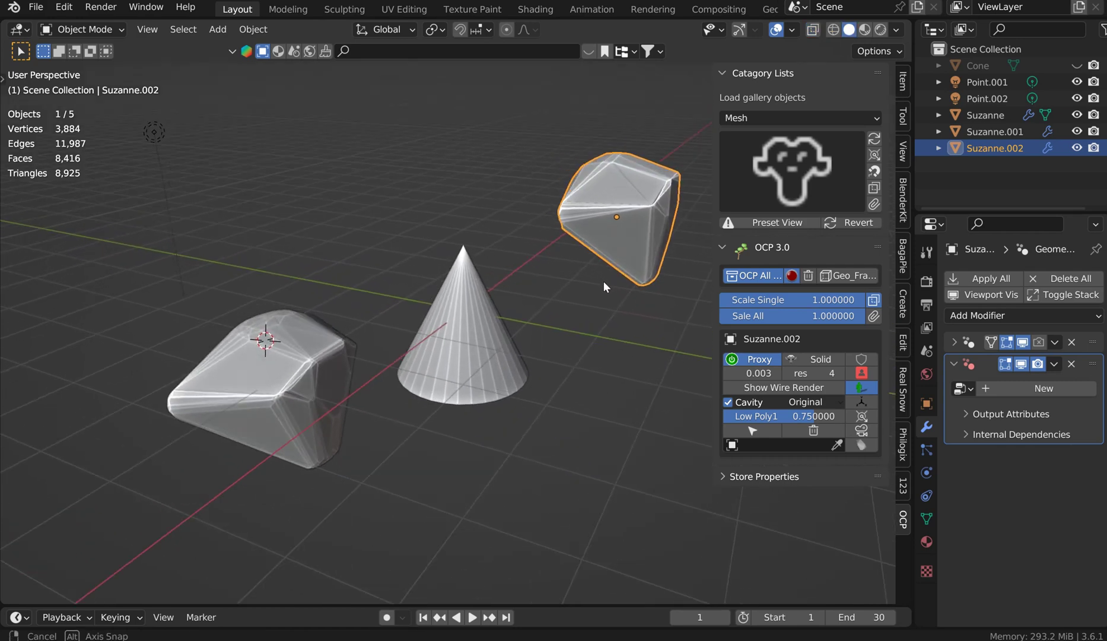
{"action": "scroll", "coordinate": [603, 281], "scroll_direction": "down", "scroll_amount": 1}
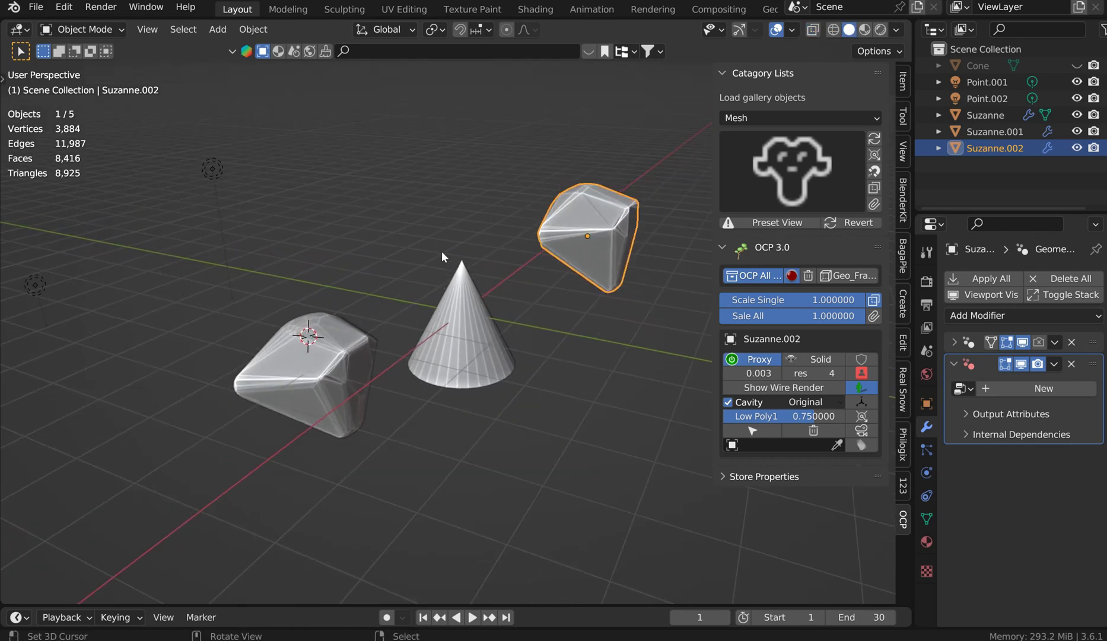
{"action": "key", "text": "shift+a"}
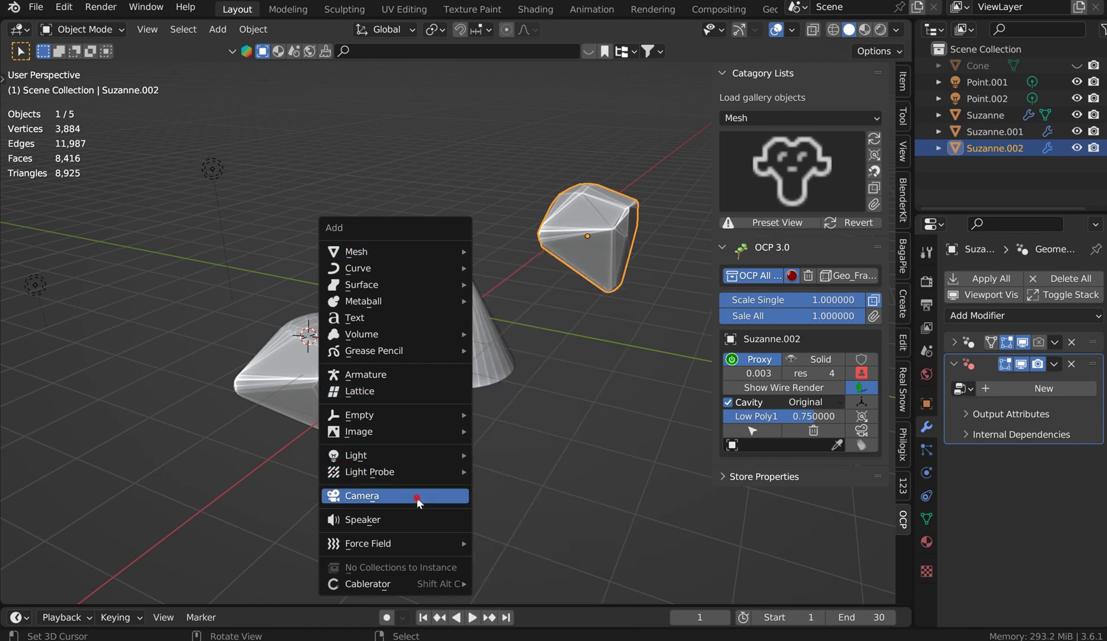
Add a camera, move it to frame the cone and two rocks, and look through it
{"action": "left_click", "coordinate": [417, 497]}
{"action": "left_click", "coordinate": [760, 120]}
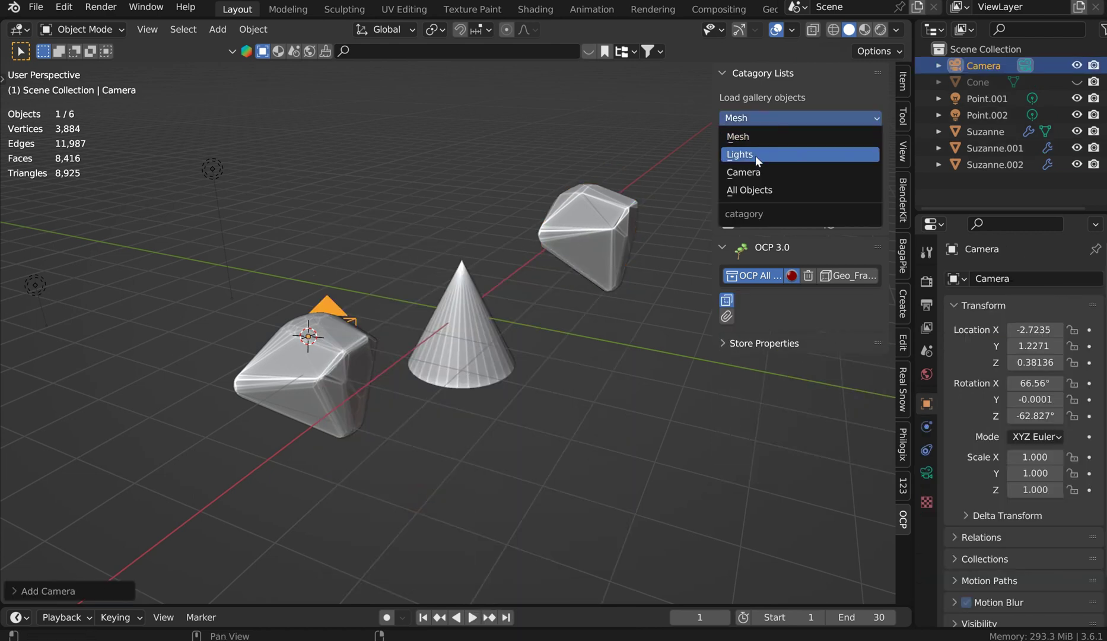
{"action": "left_click", "coordinate": [755, 172]}
{"action": "left_click", "coordinate": [780, 155]}
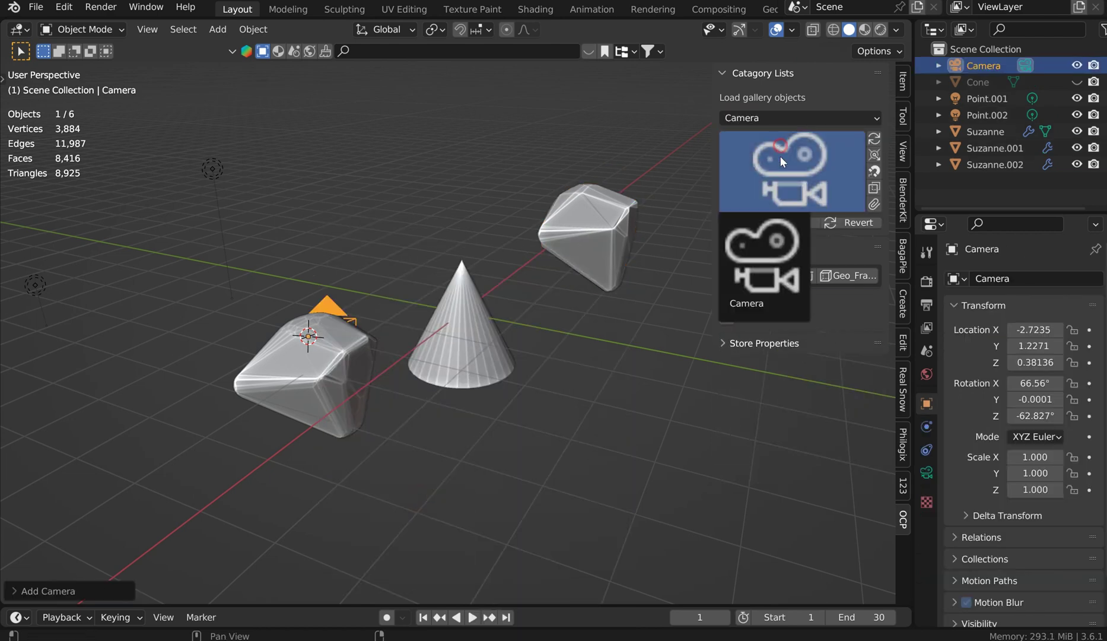
{"action": "left_click", "coordinate": [764, 255]}
{"action": "key", "text": "g"}
{"action": "left_click", "coordinate": [605, 254]}
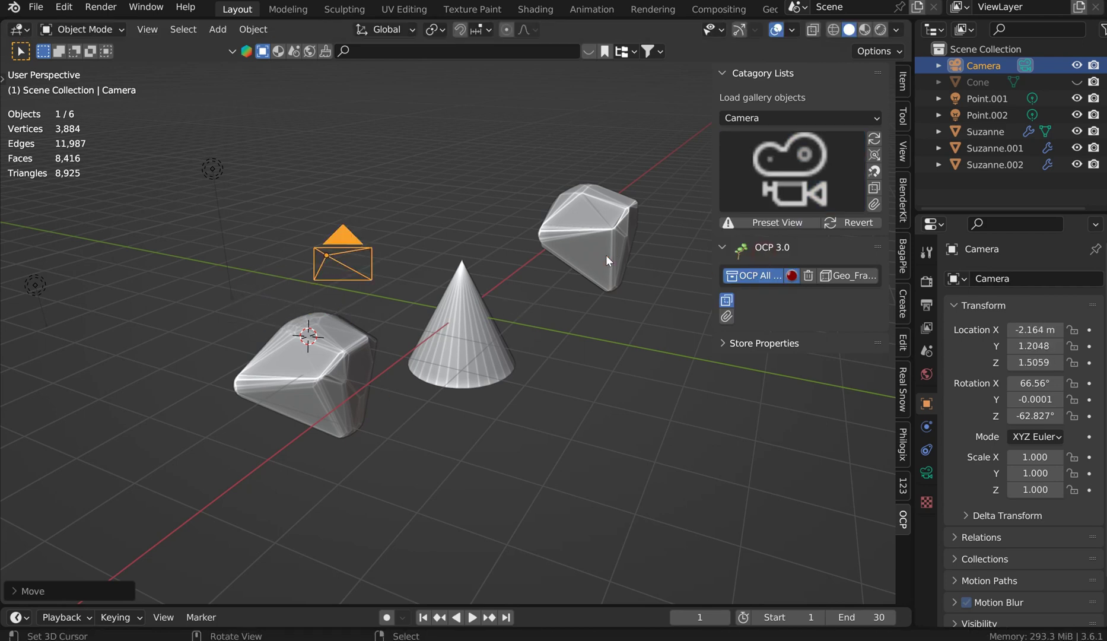
{"action": "key", "text": "ctrl+alt+KP_0"}
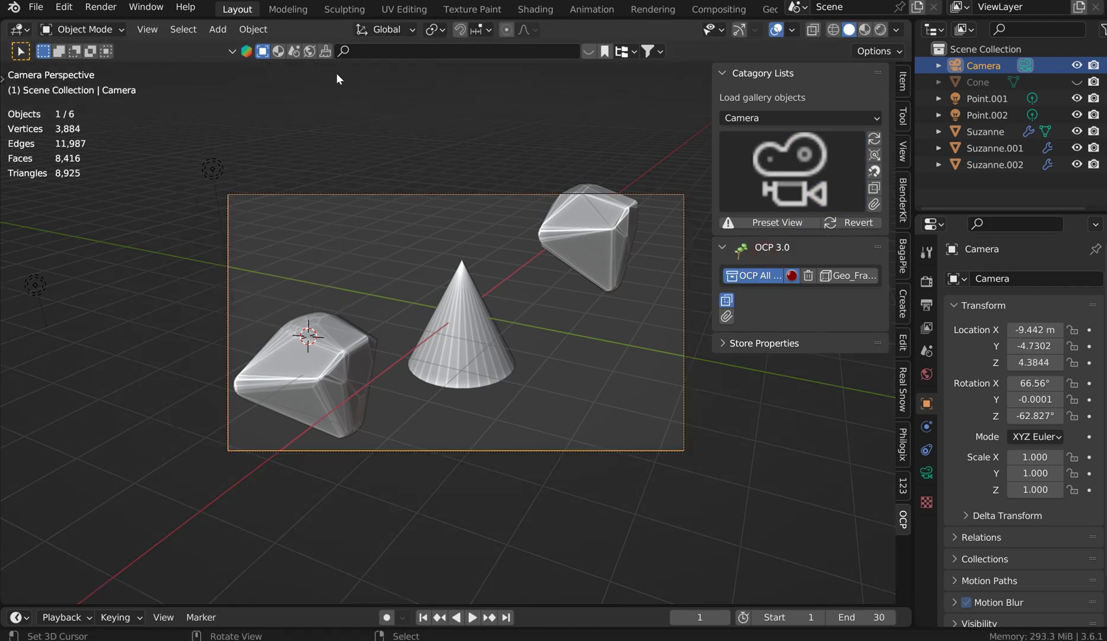
Render an image from the camera and close the Render Result window
{"action": "left_click", "coordinate": [92, 6]}
{"action": "left_click", "coordinate": [116, 25]}
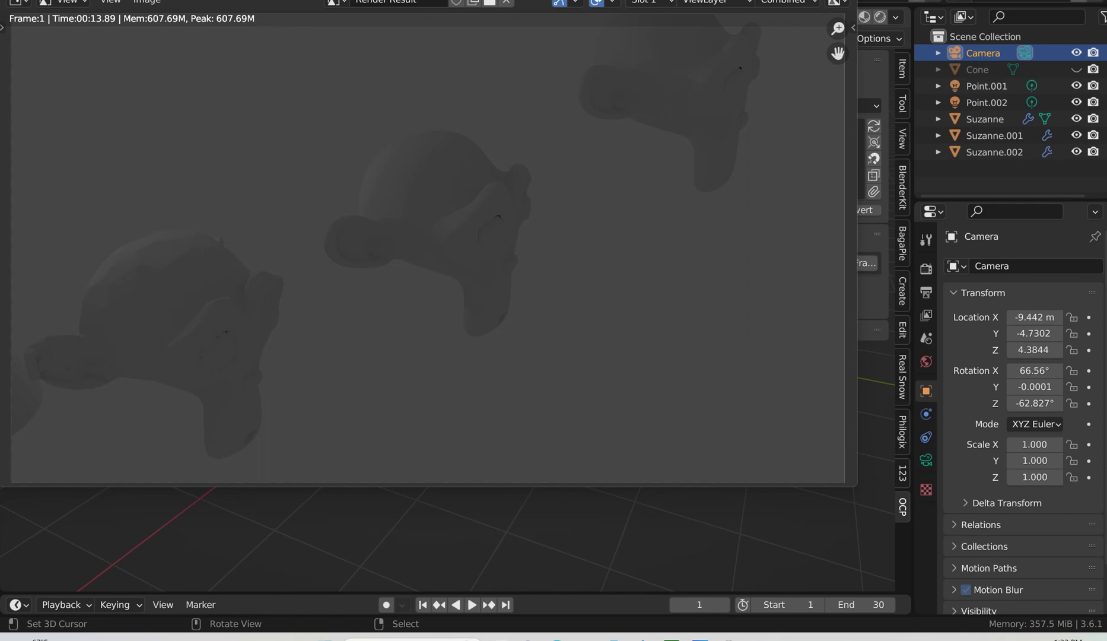
{"action": "left_click", "coordinate": [849, 2]}
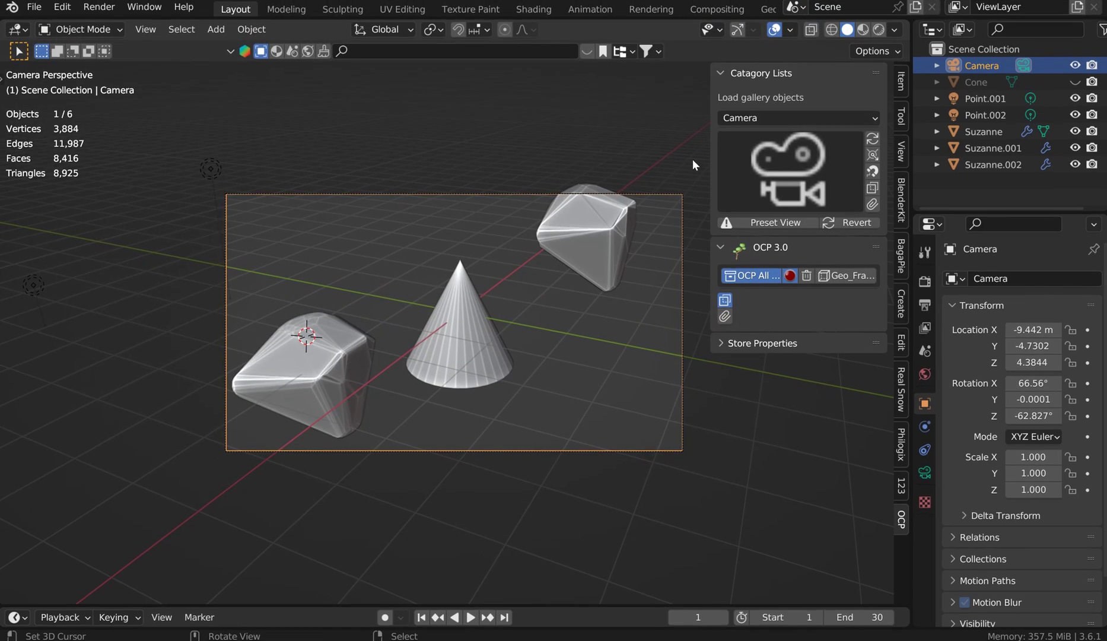
Orbit out of camera view and switch the object gallery back to All Objects
{"action": "middle_click_drag", "start_coordinate": [557, 216], "coordinate": [472, 246]}
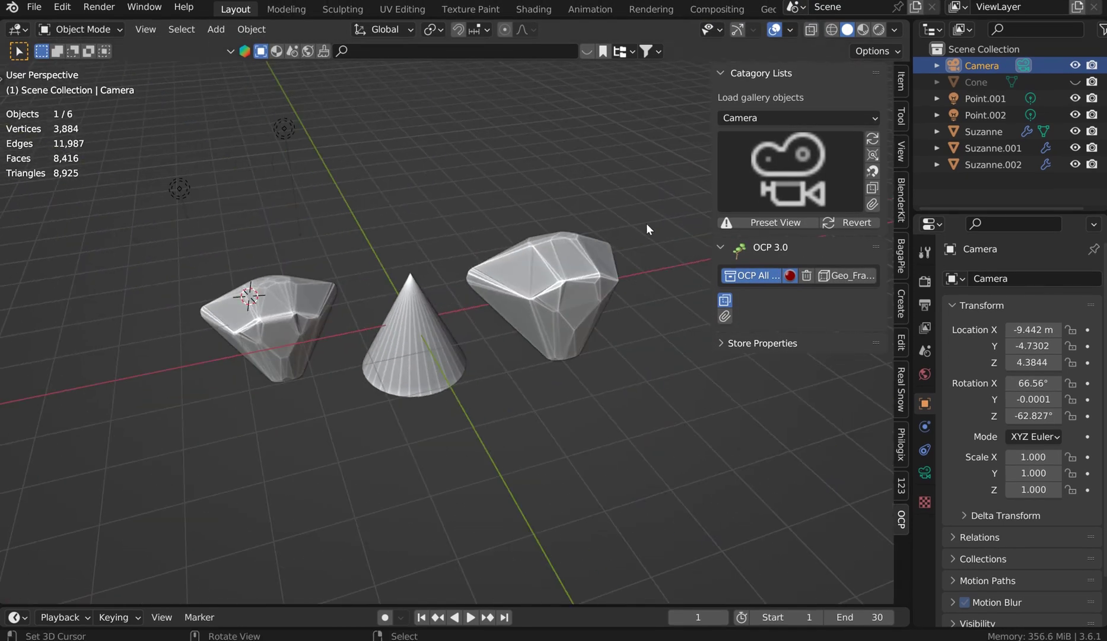
{"action": "left_click", "coordinate": [784, 120]}
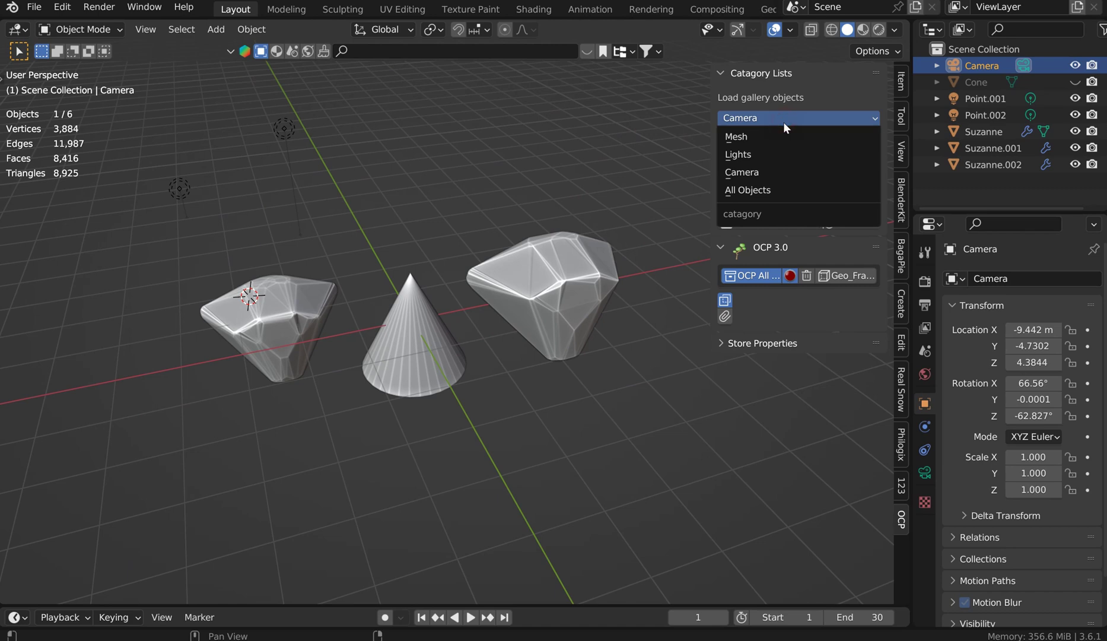
{"action": "left_click", "coordinate": [768, 189]}
{"action": "left_click", "coordinate": [765, 181]}
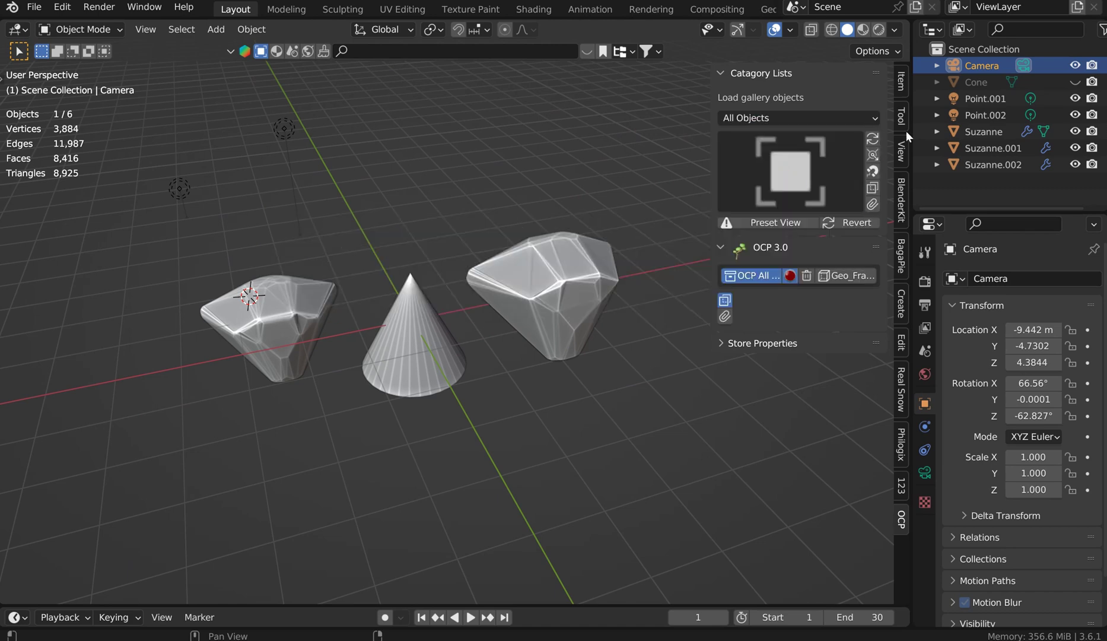
Put the 3D cursor on the cone, enable snapping, toggle flat shading, and select Suzanne.002
{"action": "right_click", "coordinate": [534, 177], "text": "shift"}
{"action": "left_click", "coordinate": [872, 154]}
{"action": "left_click", "coordinate": [872, 173]}
{"action": "left_click", "coordinate": [873, 187]}
{"action": "left_click", "coordinate": [875, 185]}
{"action": "left_click", "coordinate": [536, 249]}
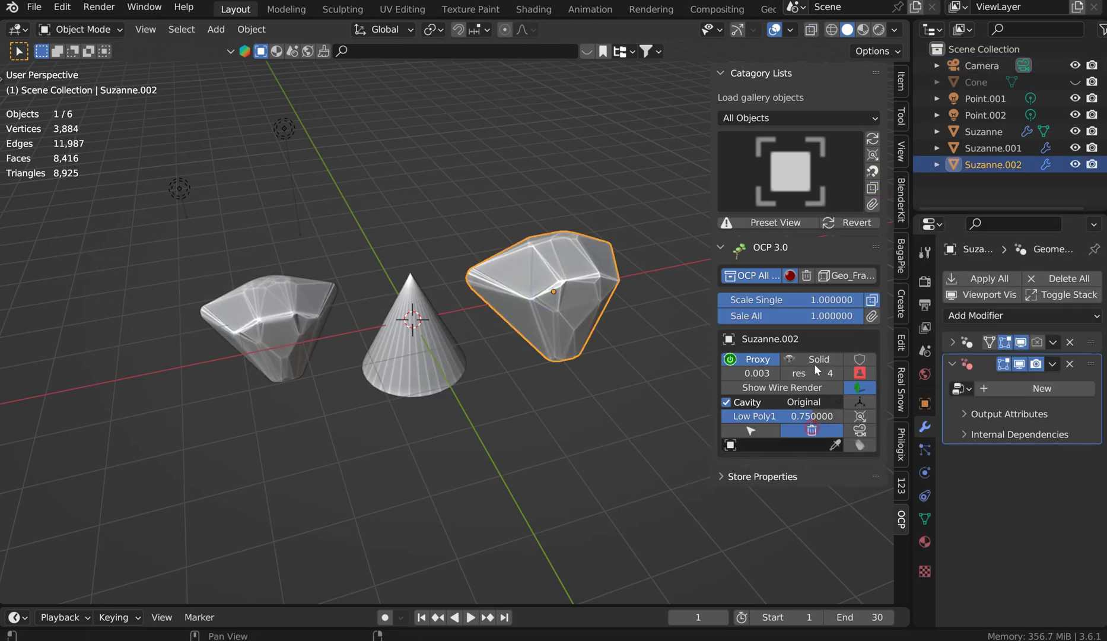
Add an OCP proxy to Suzanne.002, toggle proxies off for full monkeys, and delete the OCP modifier
{"action": "left_click", "coordinate": [814, 363]}
{"action": "left_click", "coordinate": [871, 205]}
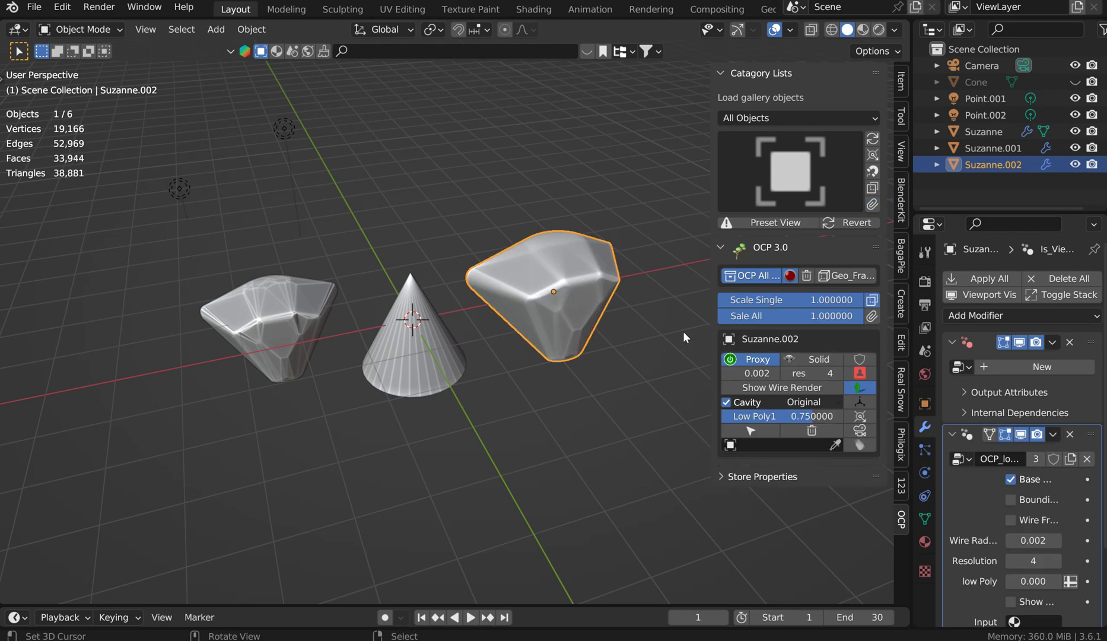
{"action": "left_click", "coordinate": [789, 276]}
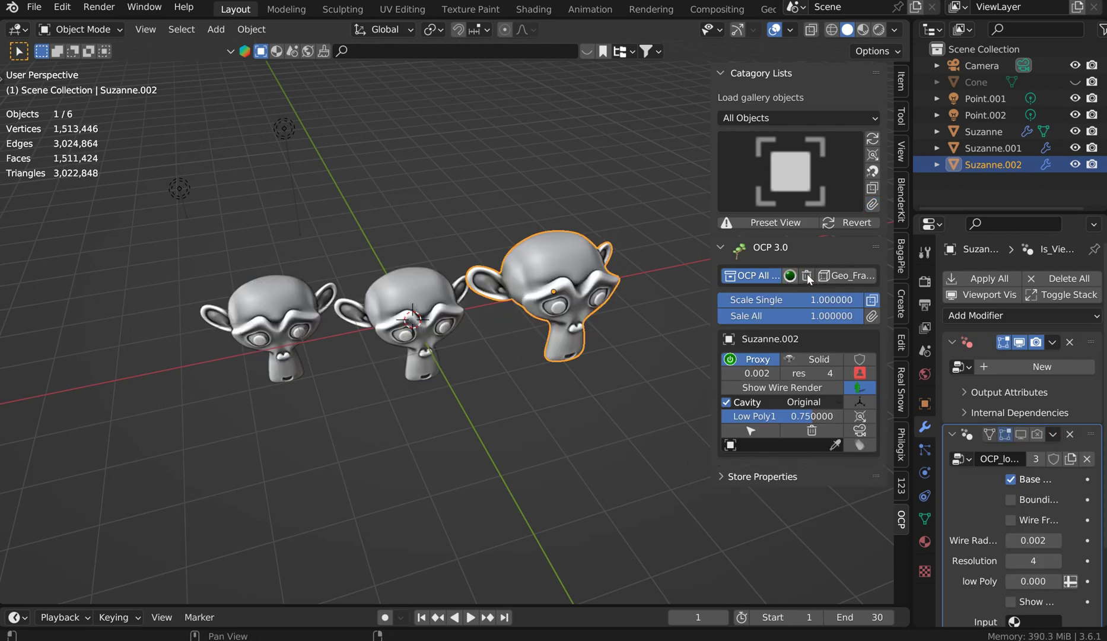
{"action": "left_click", "coordinate": [806, 275]}
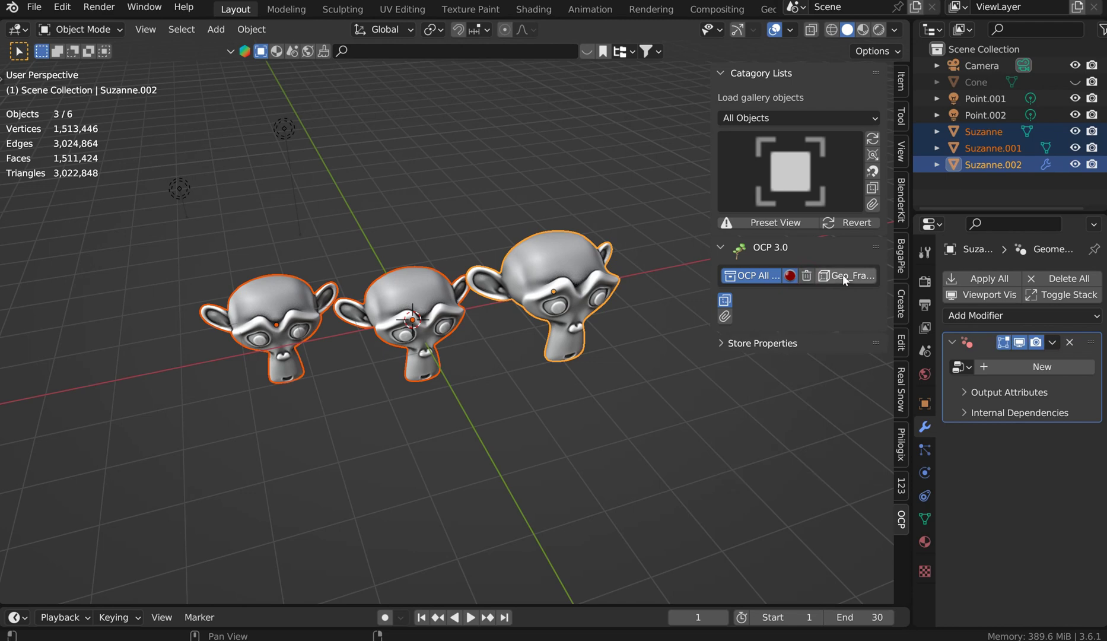
{"action": "left_click", "coordinate": [843, 274]}
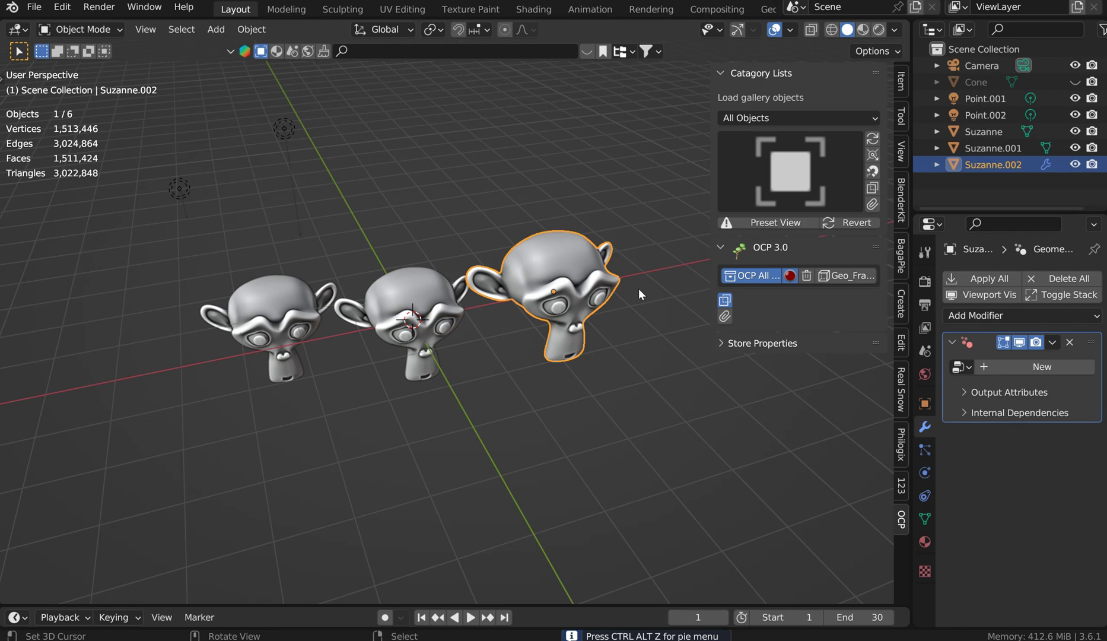
Zoom in on the three monkeys, read the Geo_Fra shortcut hint, and open the OCP pie with Ctrl+Alt+Z
{"action": "middle_click_drag", "start_coordinate": [639, 288], "coordinate": [578, 266]}
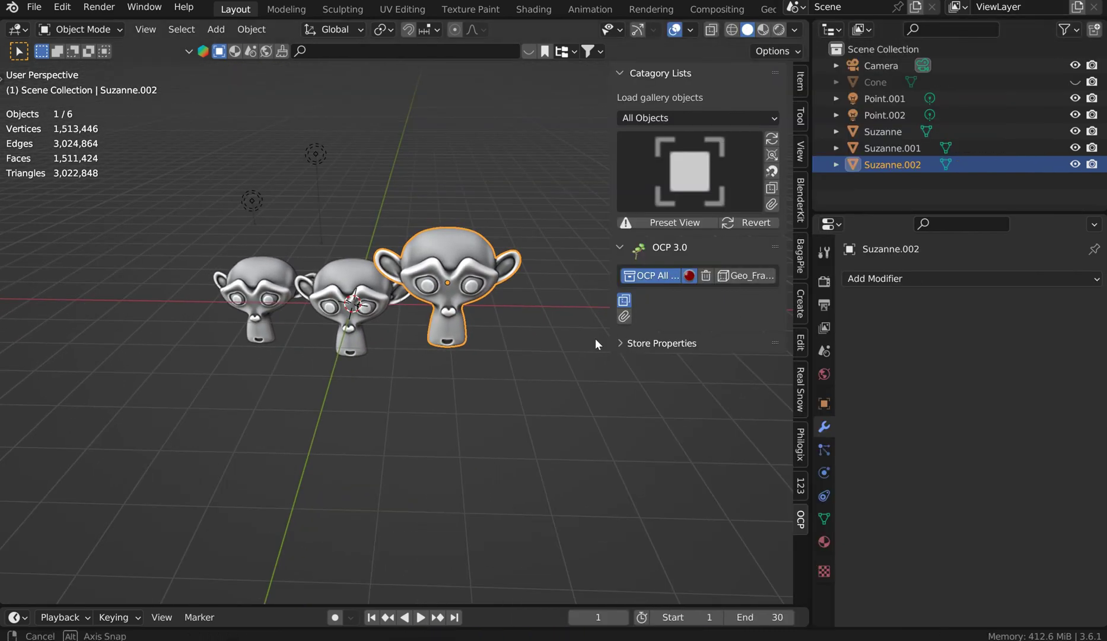
{"action": "scroll", "coordinate": [612, 344], "scroll_direction": "up", "scroll_amount": 2}
{"action": "middle_click_drag", "start_coordinate": [612, 344], "coordinate": [508, 331]}
{"action": "scroll", "coordinate": [508, 331], "scroll_direction": "up", "scroll_amount": 2}
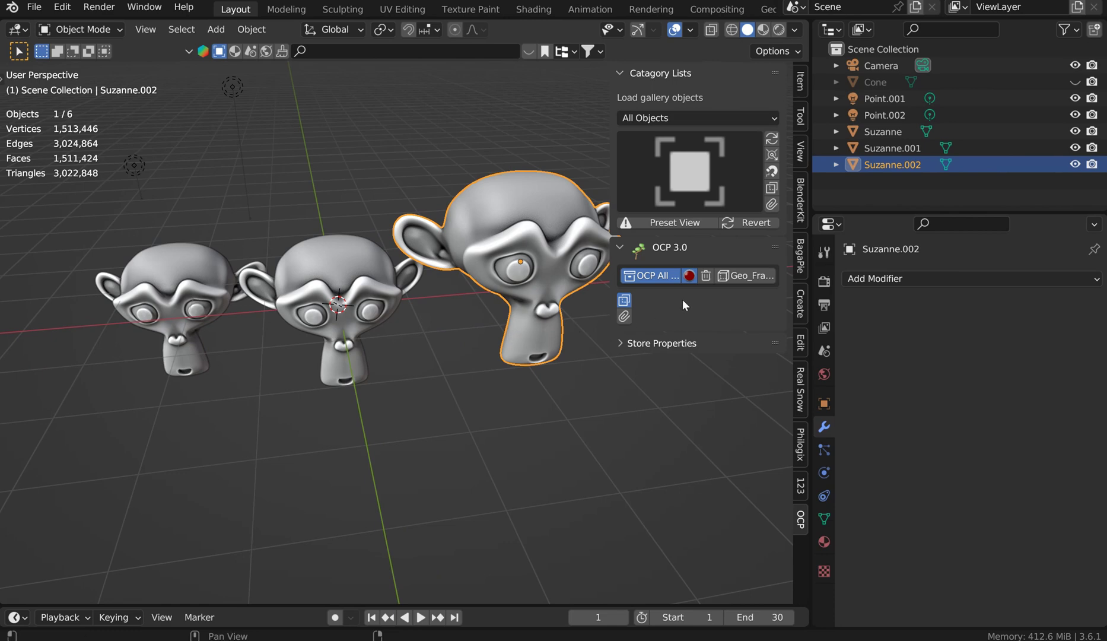
{"action": "left_click", "coordinate": [734, 275]}
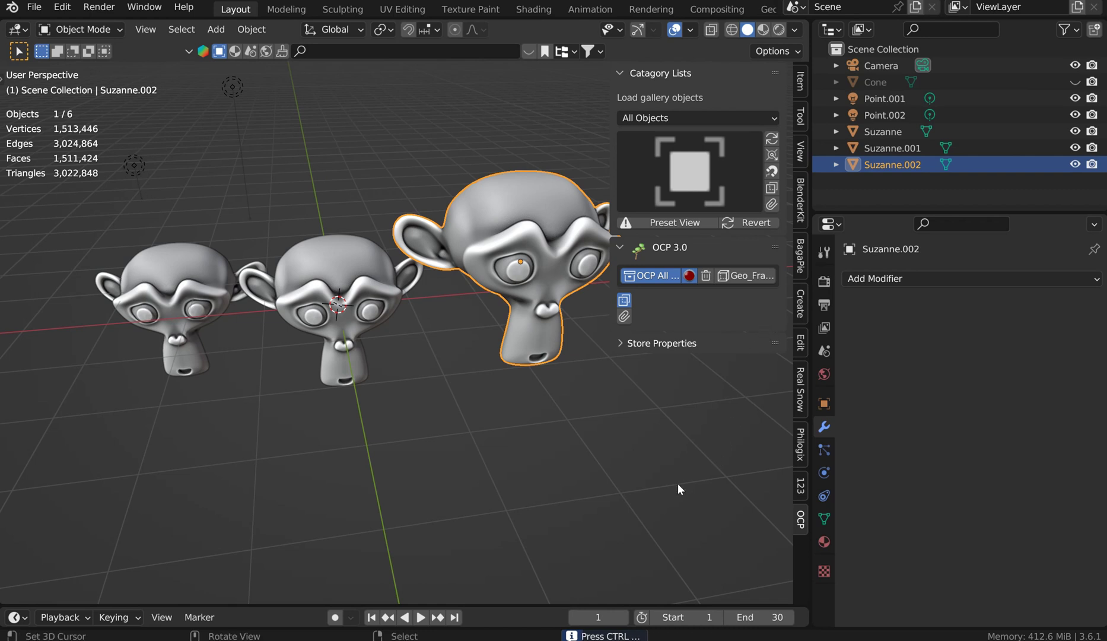
{"action": "left_click", "coordinate": [748, 276]}
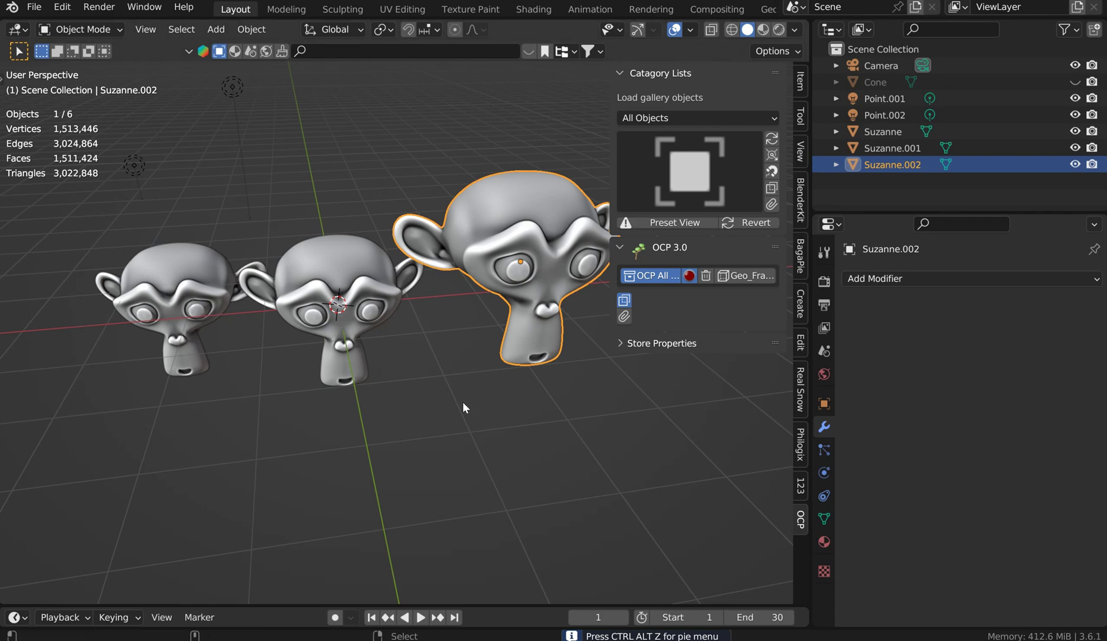
{"action": "key", "text": "ctrl+alt+z"}
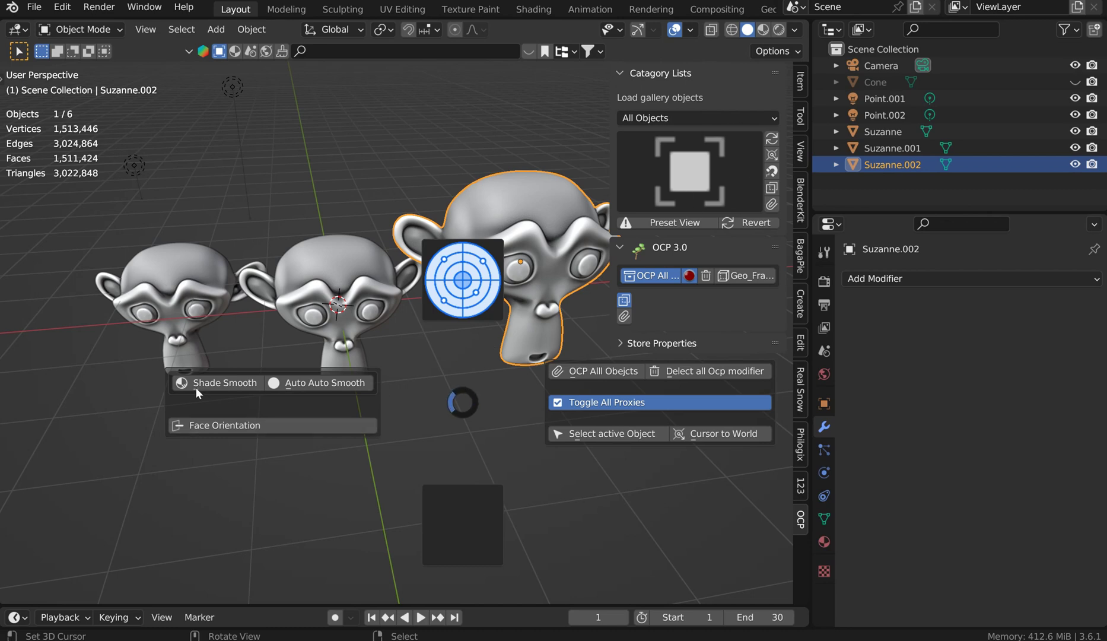
Turn Face Orientation display on and back off from the OCP pie menu
{"action": "left_click", "coordinate": [251, 427]}
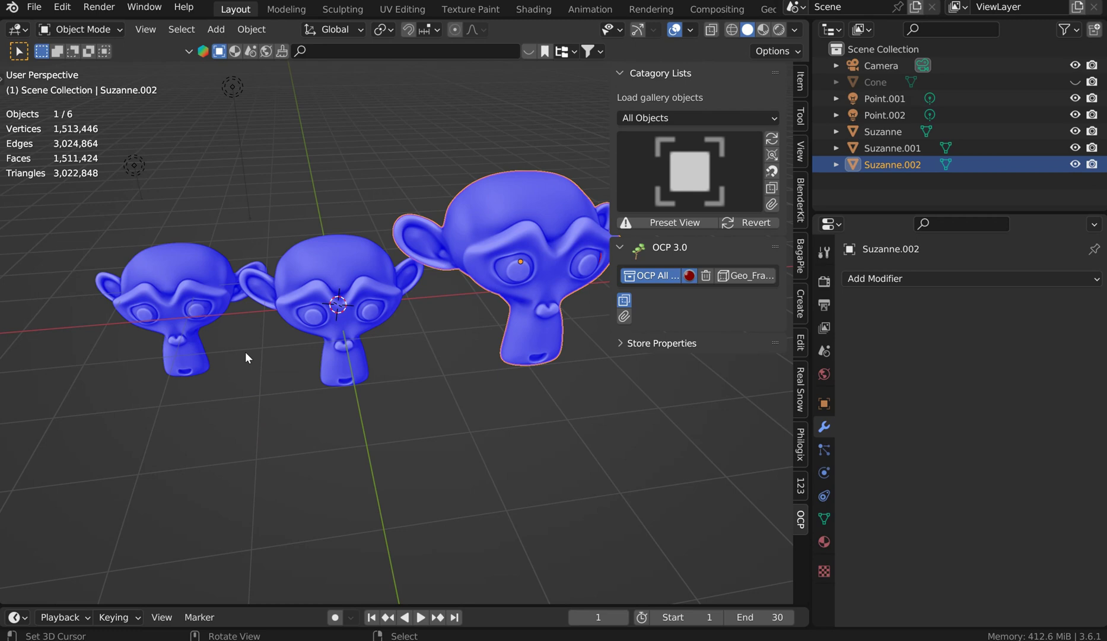
{"action": "key", "text": "shift+alt+z"}
{"action": "left_click", "coordinate": [111, 376]}
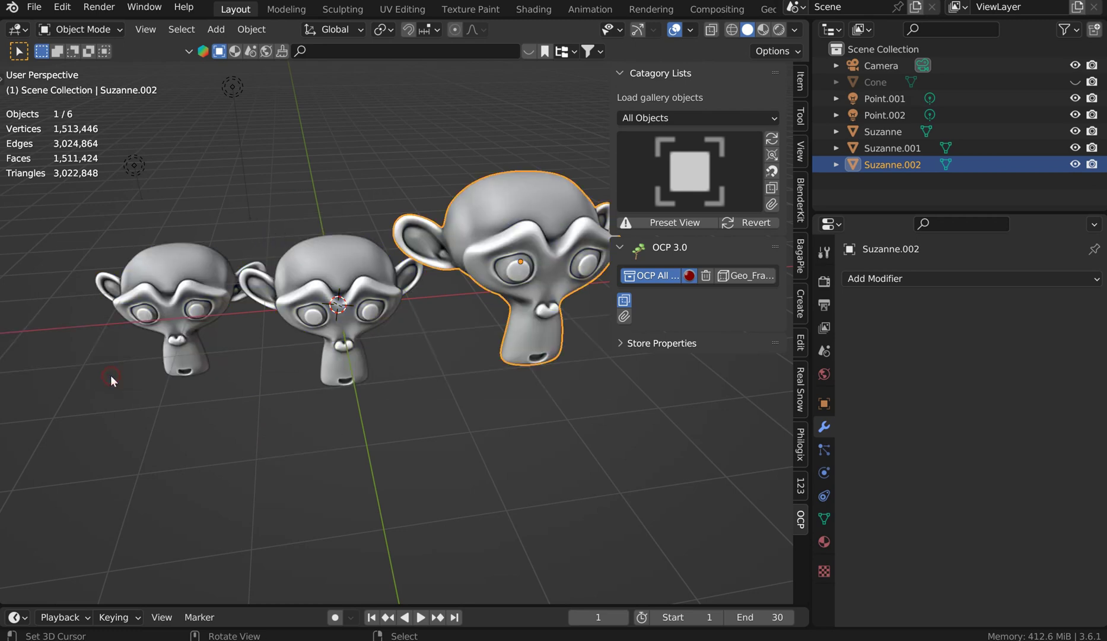
Toggle all monkeys to OCP proxies, back to full meshes, then proxies again, and open the Edit menu
{"action": "key", "text": "shift+alt+z"}
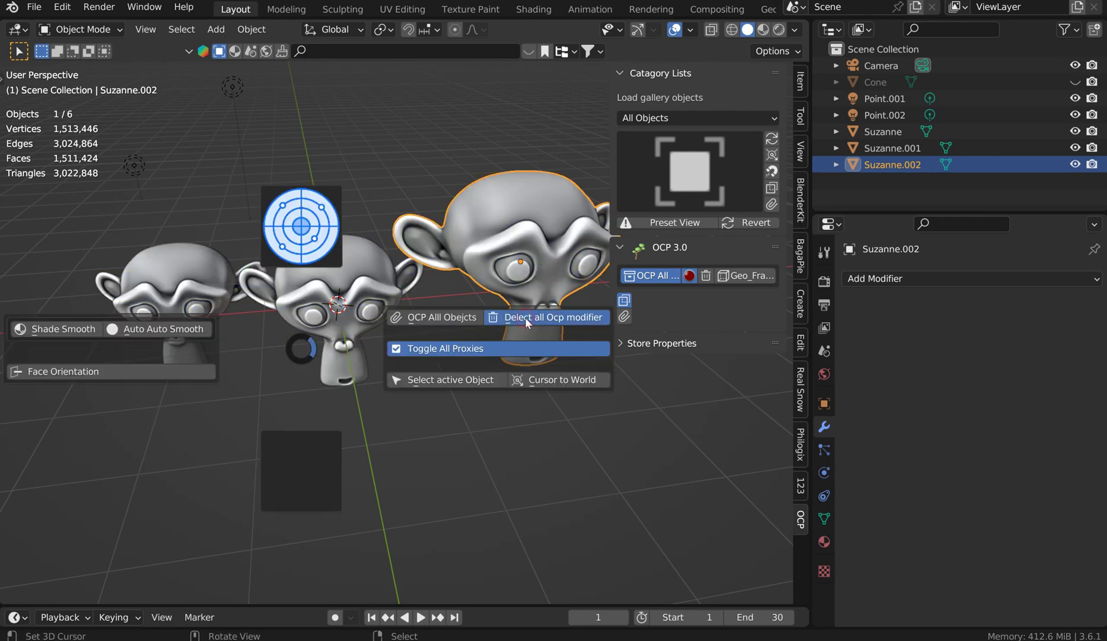
{"action": "left_click", "coordinate": [441, 319]}
{"action": "key", "text": "shift+alt+z"}
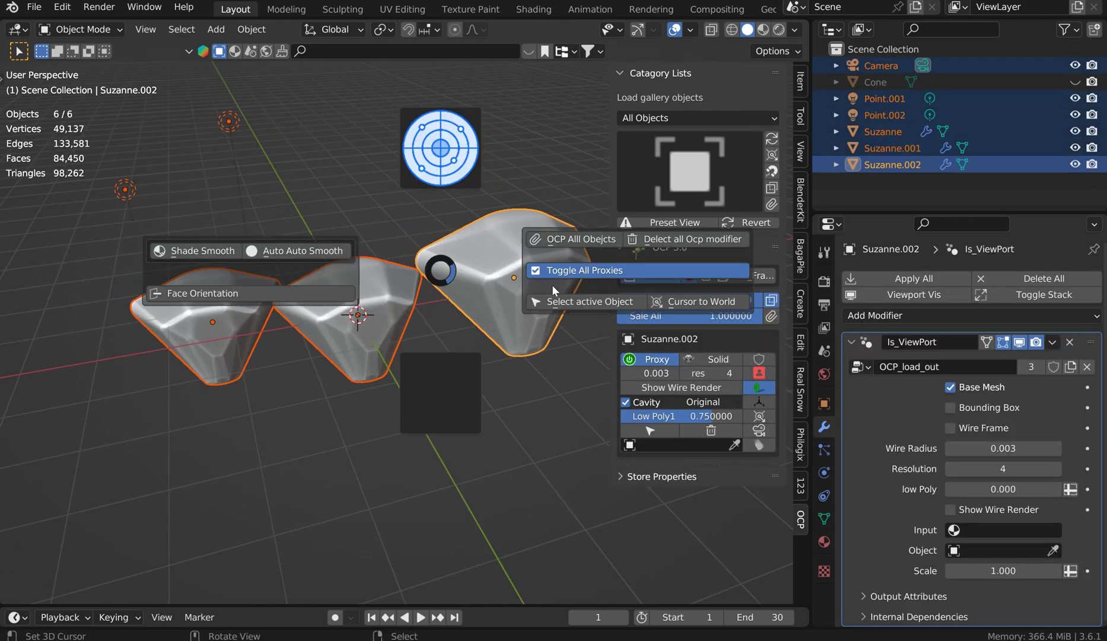
{"action": "left_click", "coordinate": [609, 272]}
{"action": "key", "text": "shift+alt+z"}
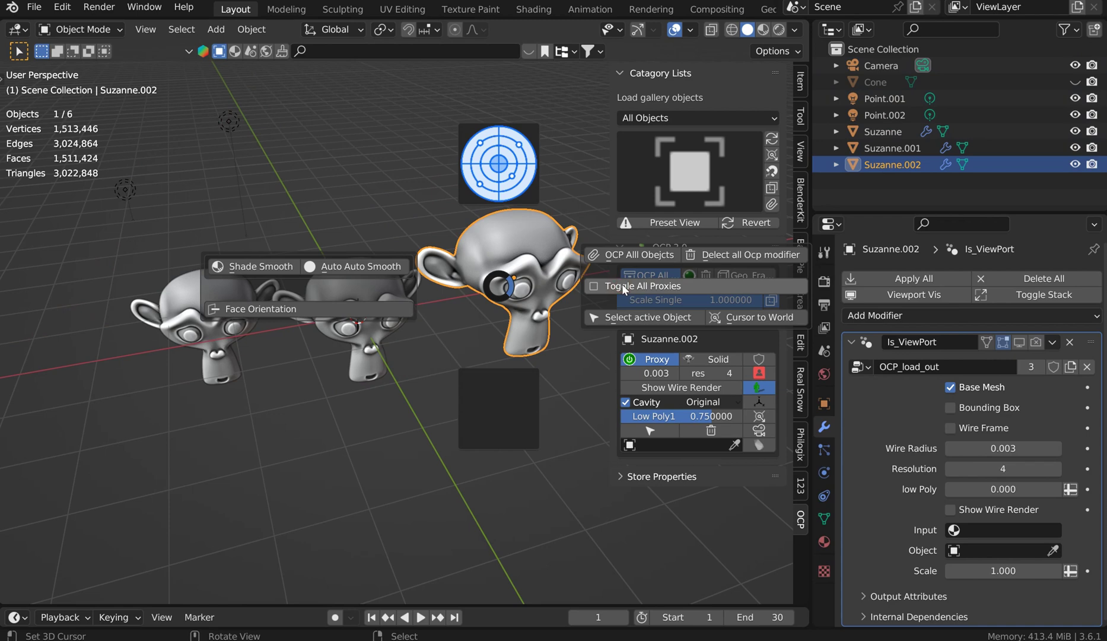
{"action": "left_click", "coordinate": [605, 285]}
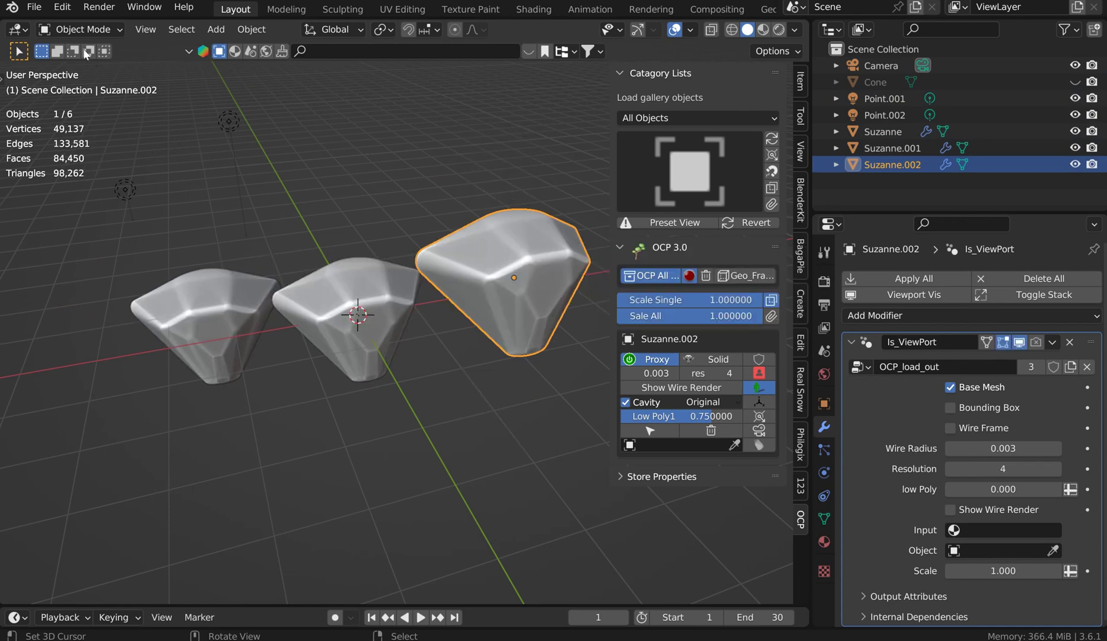
{"action": "left_click", "coordinate": [62, 6]}
Assign Shift+Alt+F as the OCP pie menu shortcut in Add-ons preferences and test it in the viewport
{"action": "left_click", "coordinate": [107, 258]}
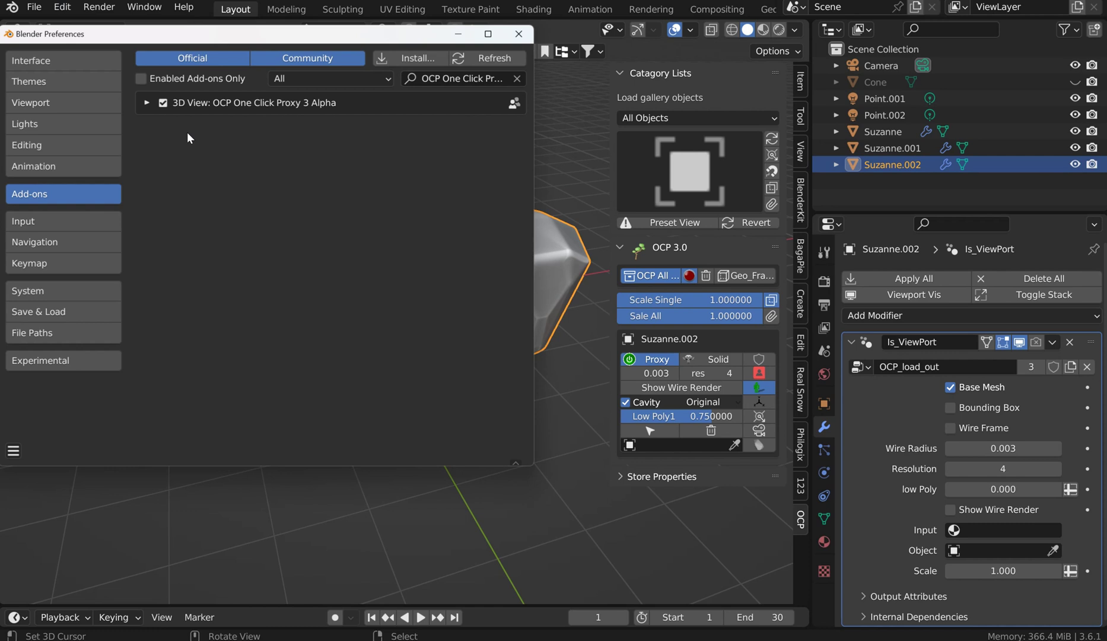
{"action": "left_click", "coordinate": [148, 101]}
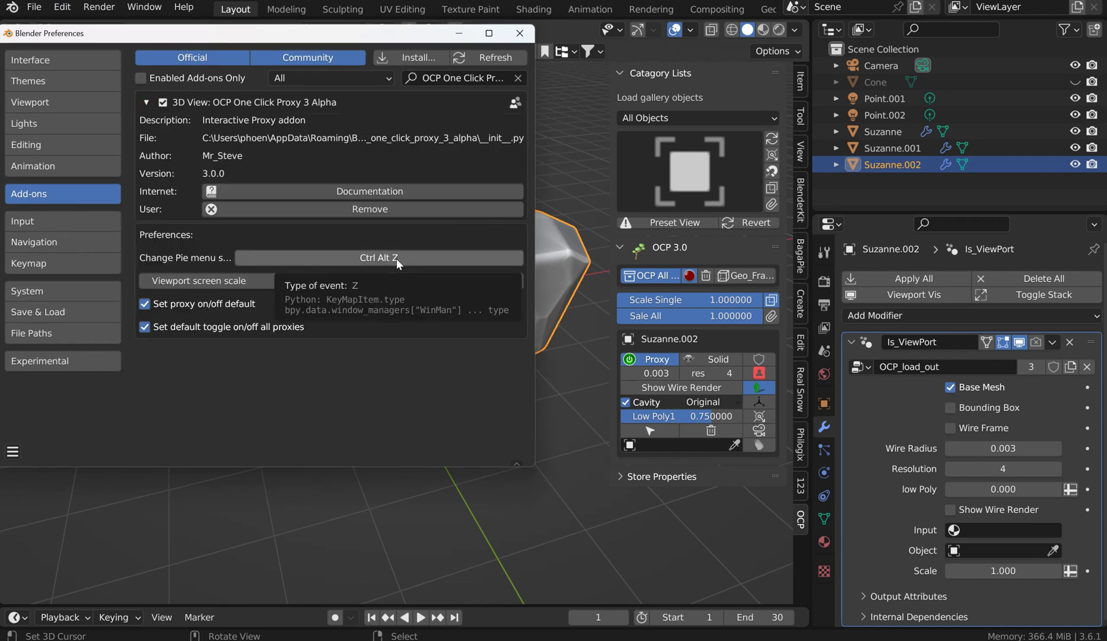
{"action": "left_click", "coordinate": [289, 257]}
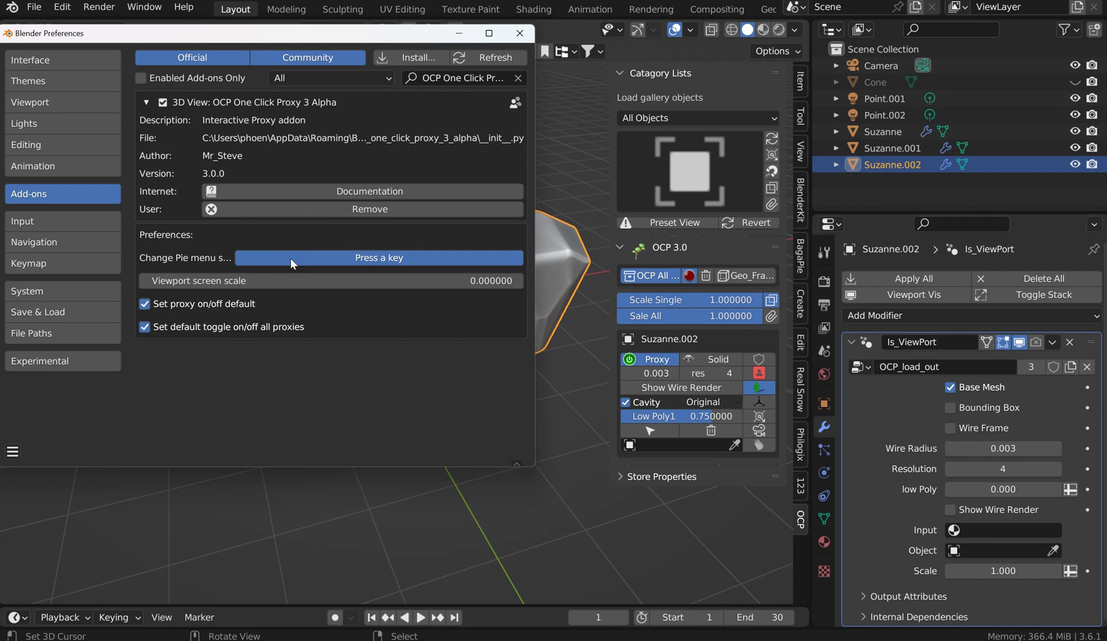
{"action": "key", "text": "alt"}
{"action": "key", "text": "shift+alt+f"}
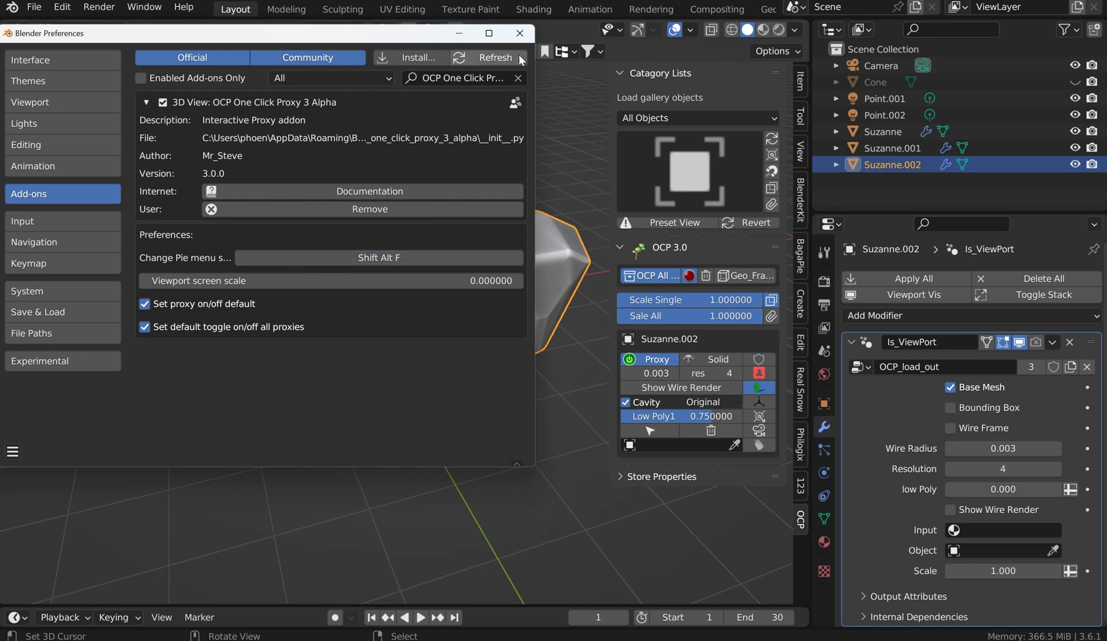
{"action": "left_click", "coordinate": [519, 33]}
{"action": "key", "text": "shift+alt+f"}
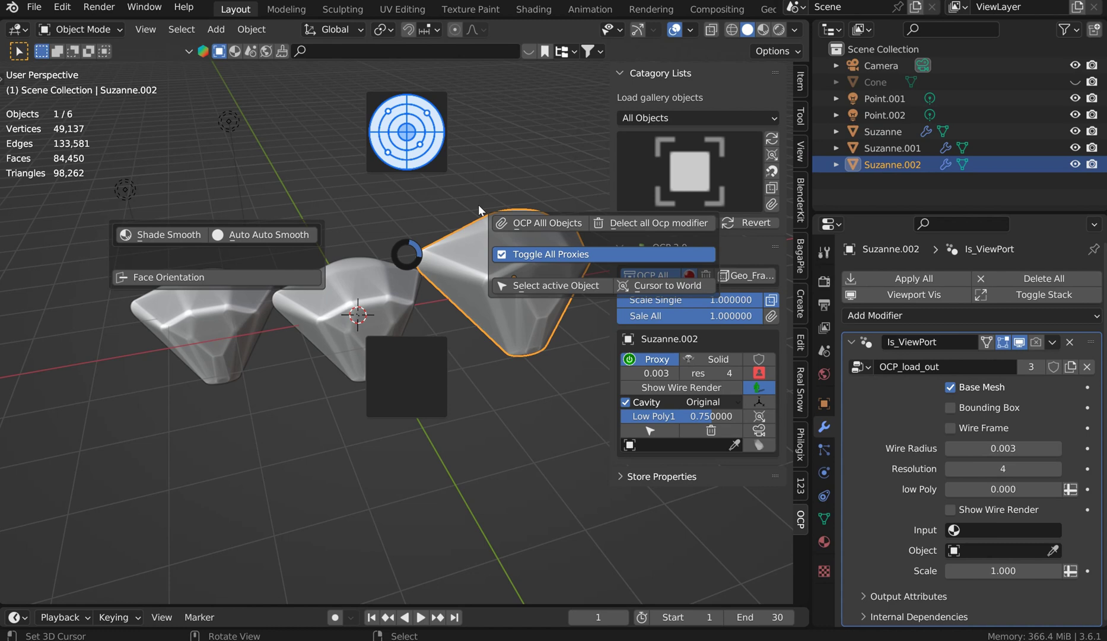
Snap the 3D cursor to world origin, try the Shift+S snap pie, and preview the OCP wireframe thumbnails
{"action": "left_click", "coordinate": [672, 290]}
{"action": "key", "text": "shift+s"}
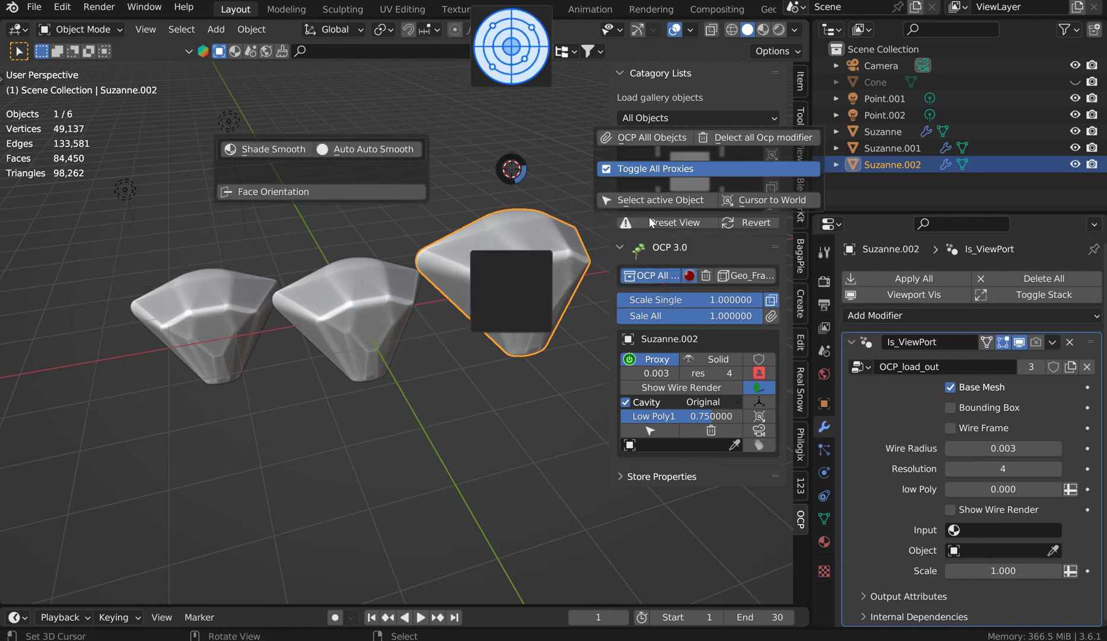
{"action": "left_click", "coordinate": [764, 198]}
{"action": "key", "text": "shift+s"}
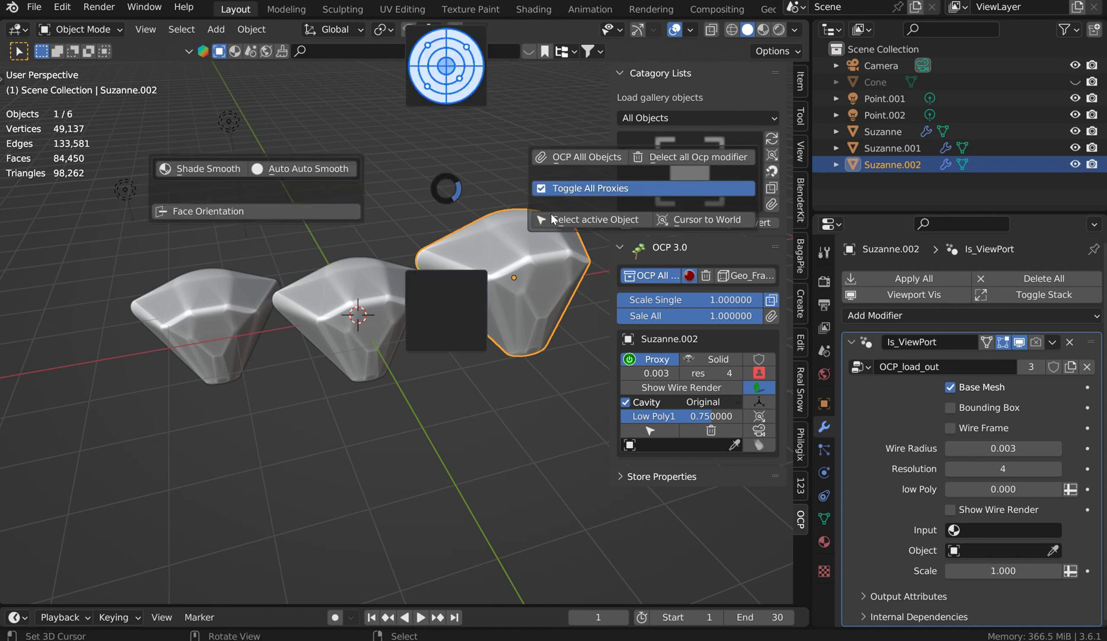
{"action": "left_click", "coordinate": [580, 218]}
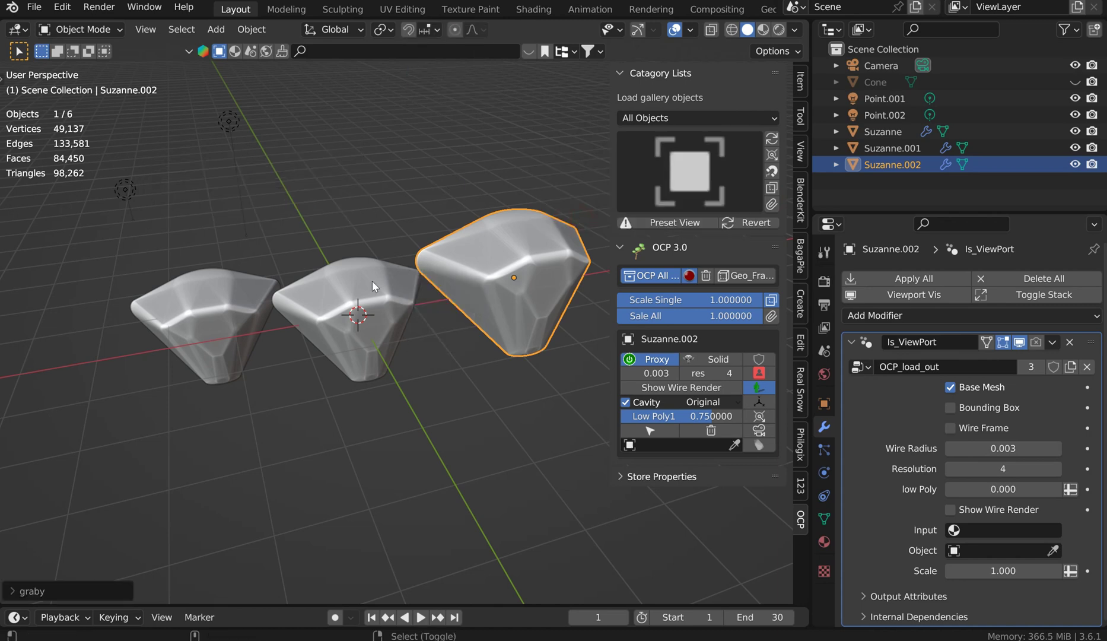
{"action": "key", "text": "shift+q"}
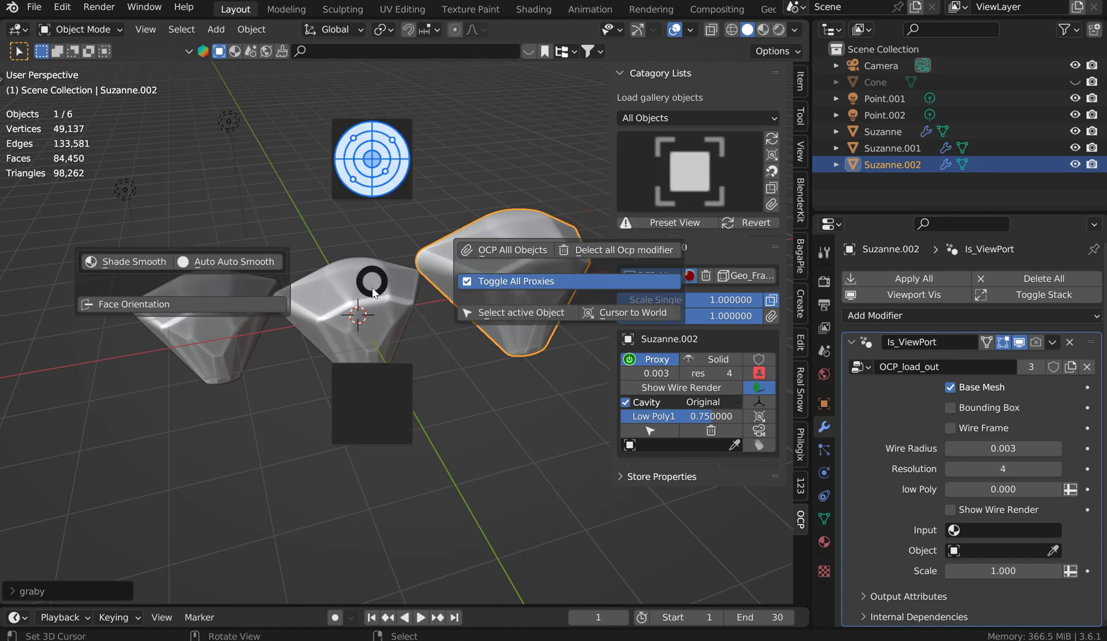
{"action": "left_click", "coordinate": [391, 149]}
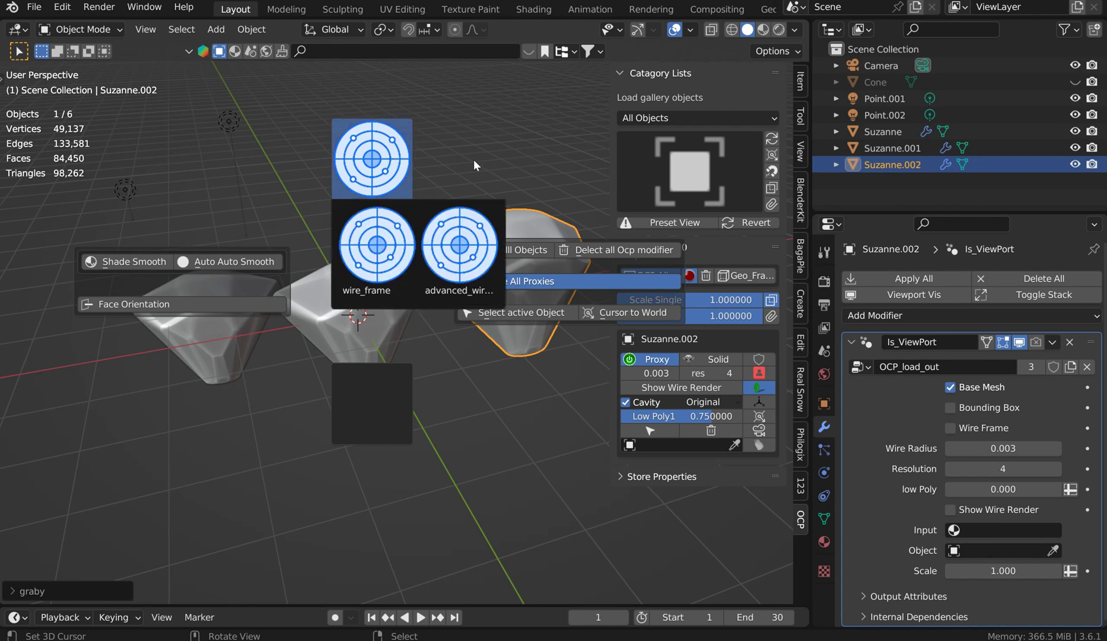
Delete all OCP modifiers, select Suzanne.002, and apply the wire_frame node group from the OCP gallery
{"action": "left_click", "coordinate": [595, 250]}
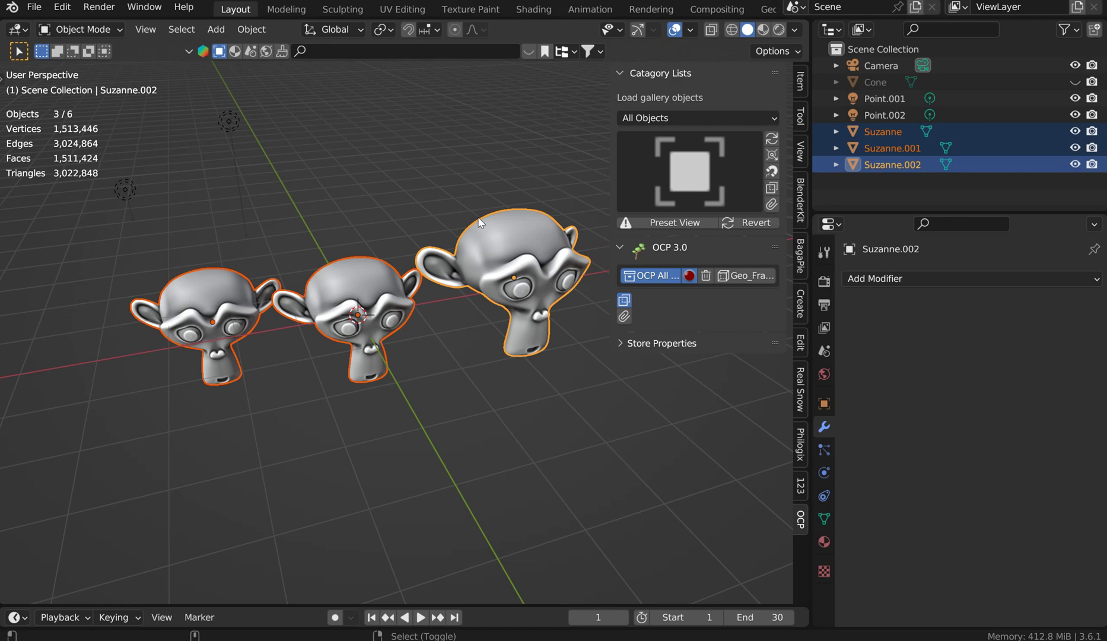
{"action": "left_click", "coordinate": [494, 245]}
{"action": "key", "text": "alt+q"}
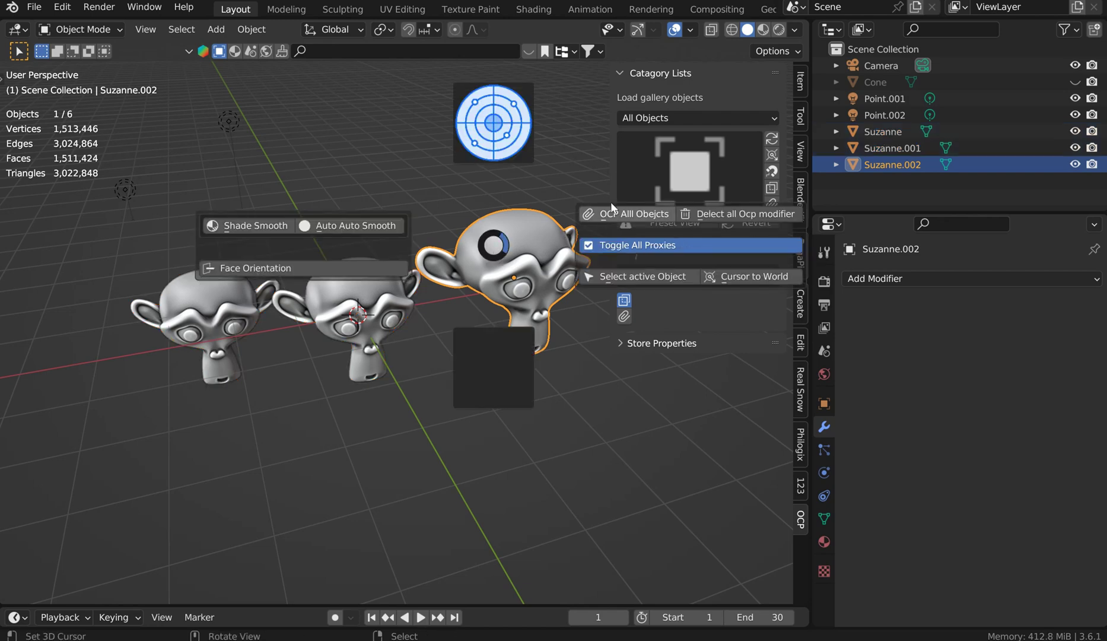
{"action": "left_click", "coordinate": [501, 133]}
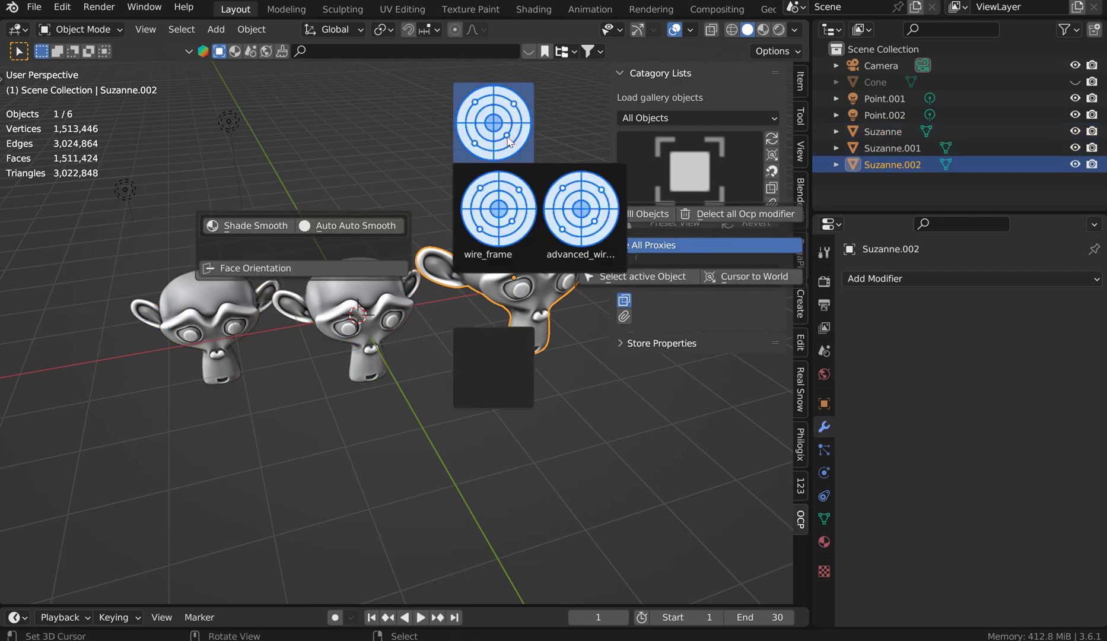
{"action": "left_click", "coordinate": [505, 212]}
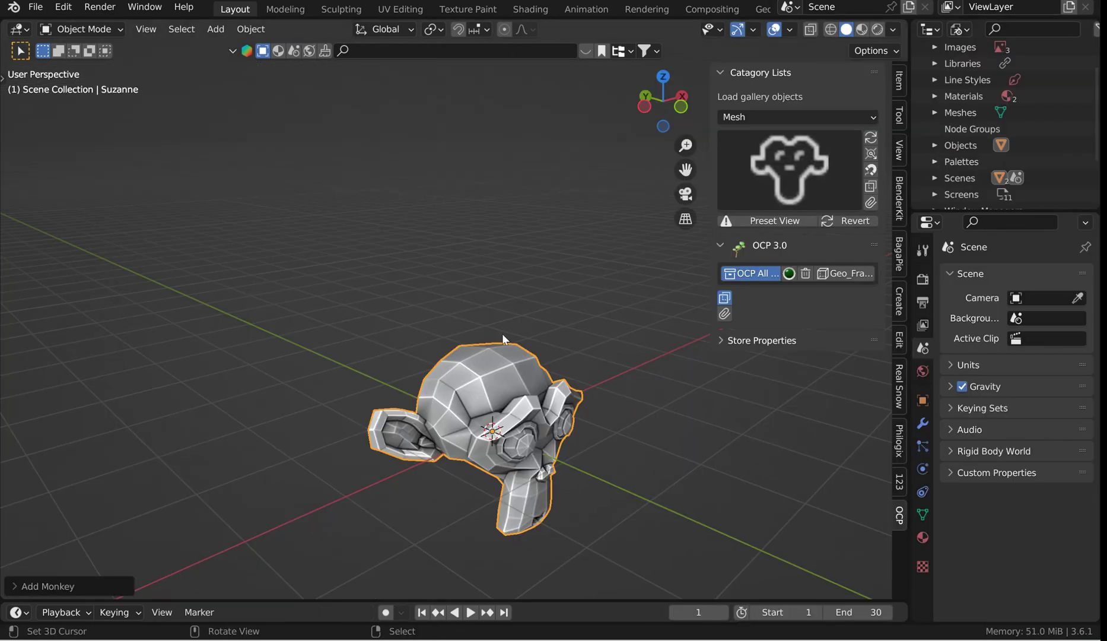
{"action": "middle_click_drag", "start_coordinate": [523, 330], "coordinate": [492, 274]}
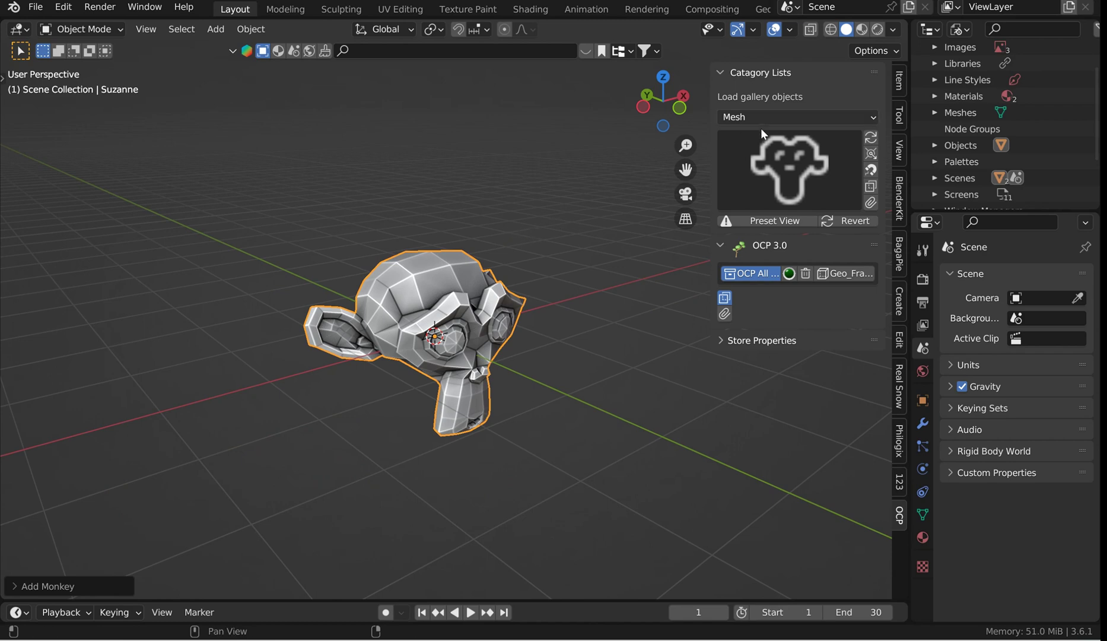
{"action": "left_click_drag", "start_coordinate": [710, 163], "coordinate": [719, 163]}
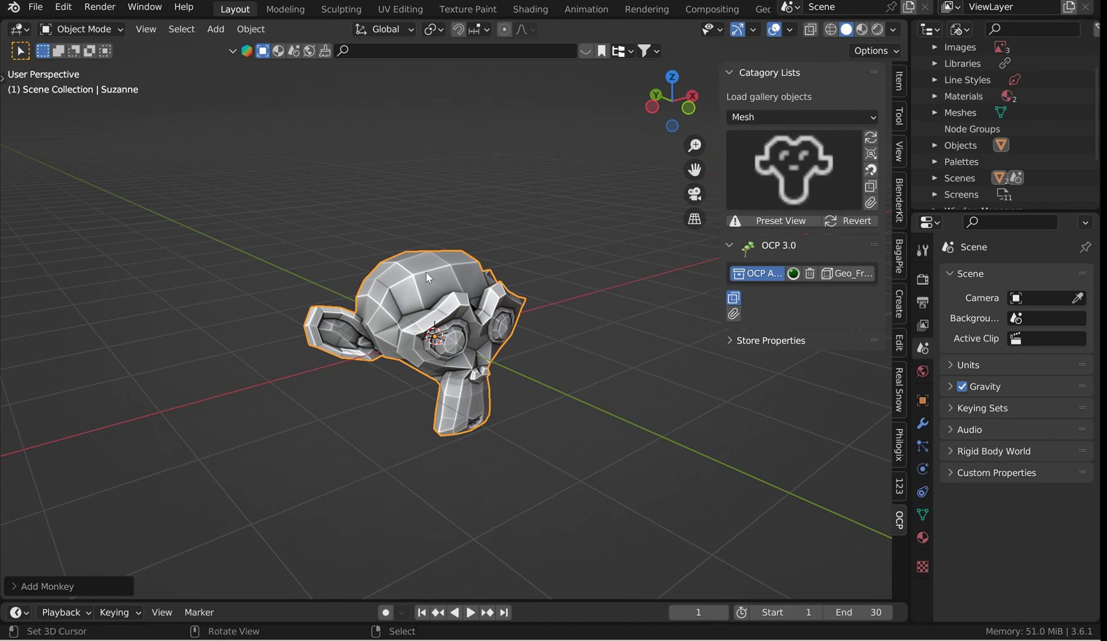
{"action": "key", "text": "q"}
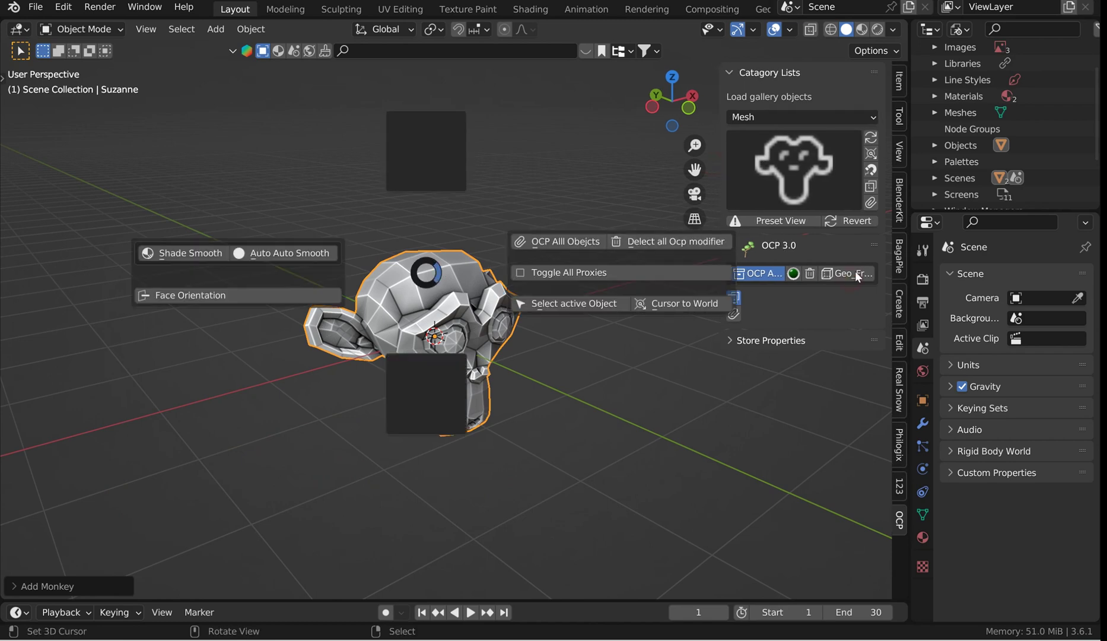
{"action": "left_click", "coordinate": [857, 281]}
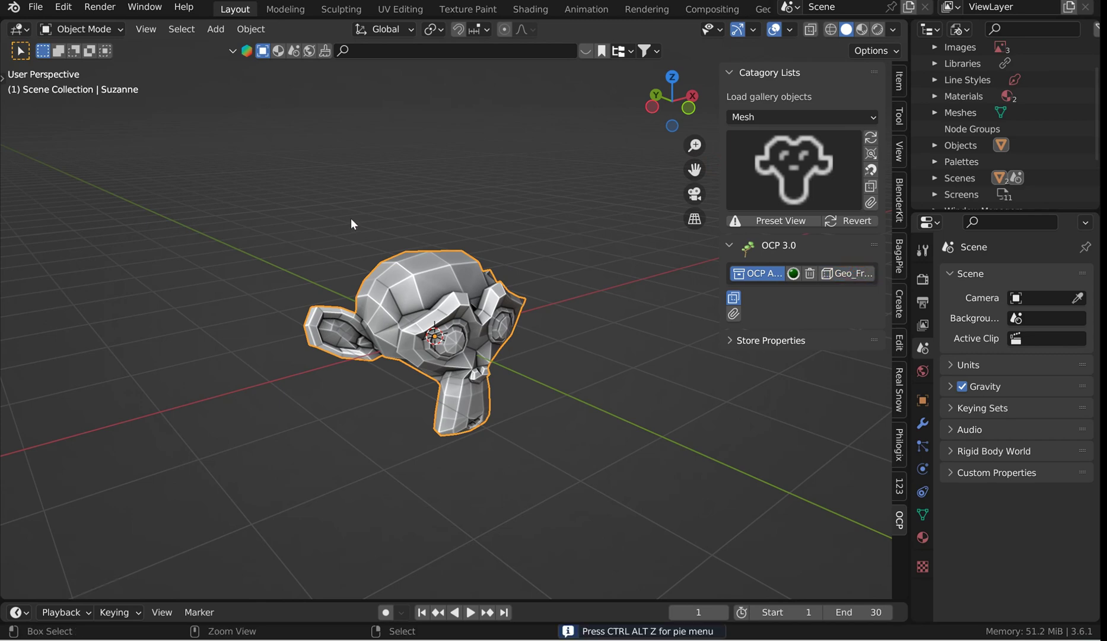
Apply the wireframe node group to Suzanne from the Ctrl+Alt+Z OCP gallery and view the whole lattice
{"action": "key", "text": "ctrl+alt+z"}
{"action": "left_click", "coordinate": [356, 106]}
{"action": "left_click", "coordinate": [369, 203]}
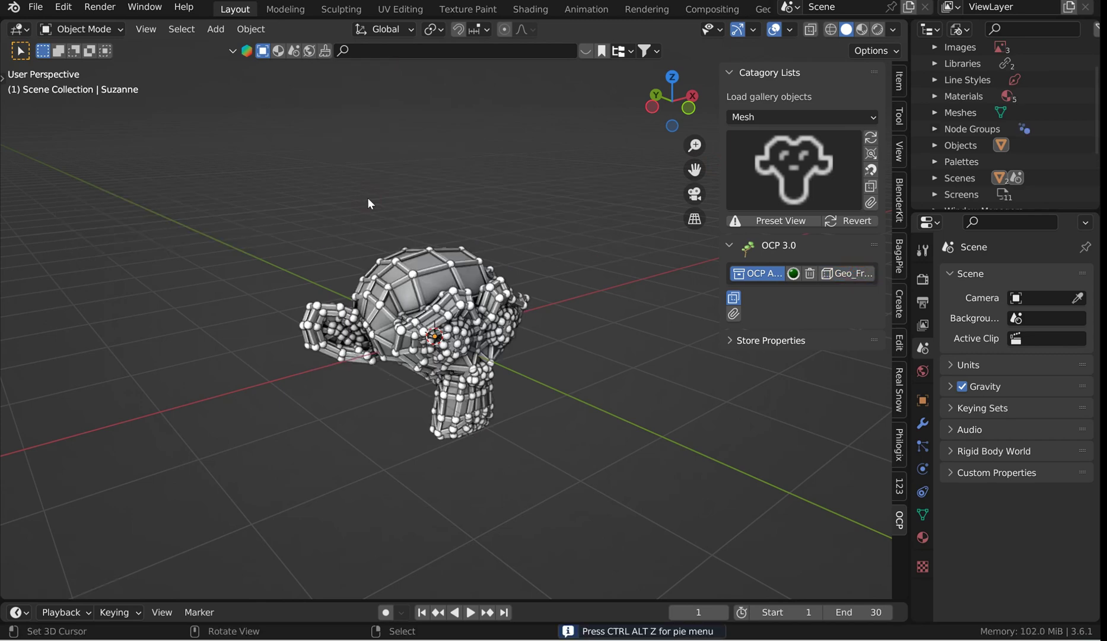
{"action": "scroll", "coordinate": [490, 285], "scroll_direction": "up", "scroll_amount": 6}
{"action": "middle_click_drag", "start_coordinate": [492, 282], "coordinate": [516, 280]}
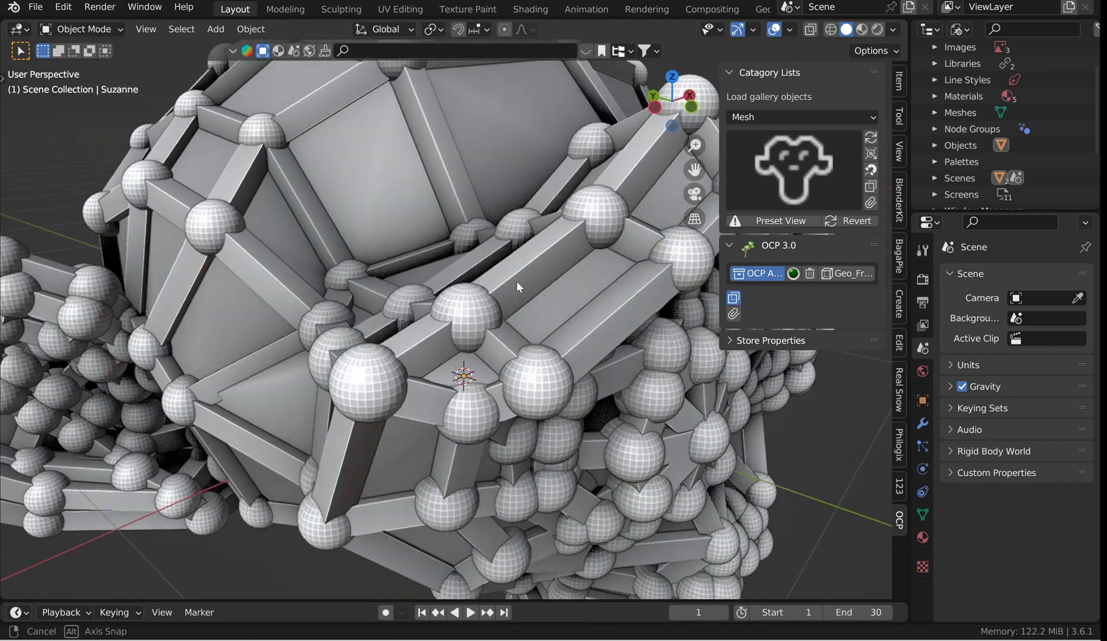
{"action": "scroll", "coordinate": [514, 278], "scroll_direction": "down", "scroll_amount": 5}
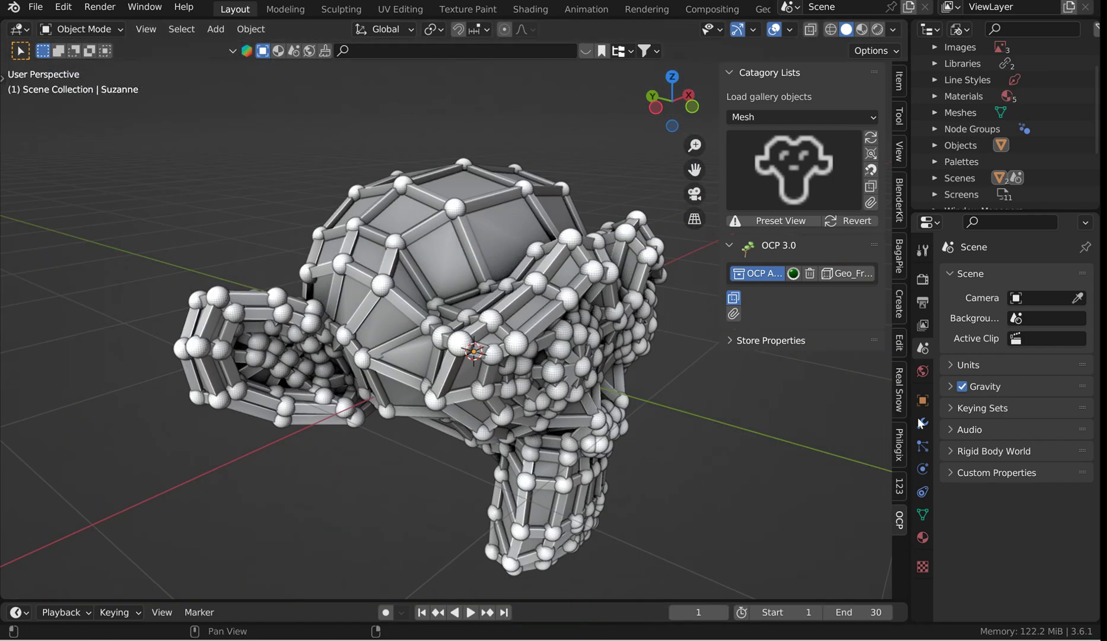
Adjust the wireframe Value in the Modifier tab, test Shade Smooth and Realize Instances, then use Material Preview
{"action": "left_click", "coordinate": [922, 423]}
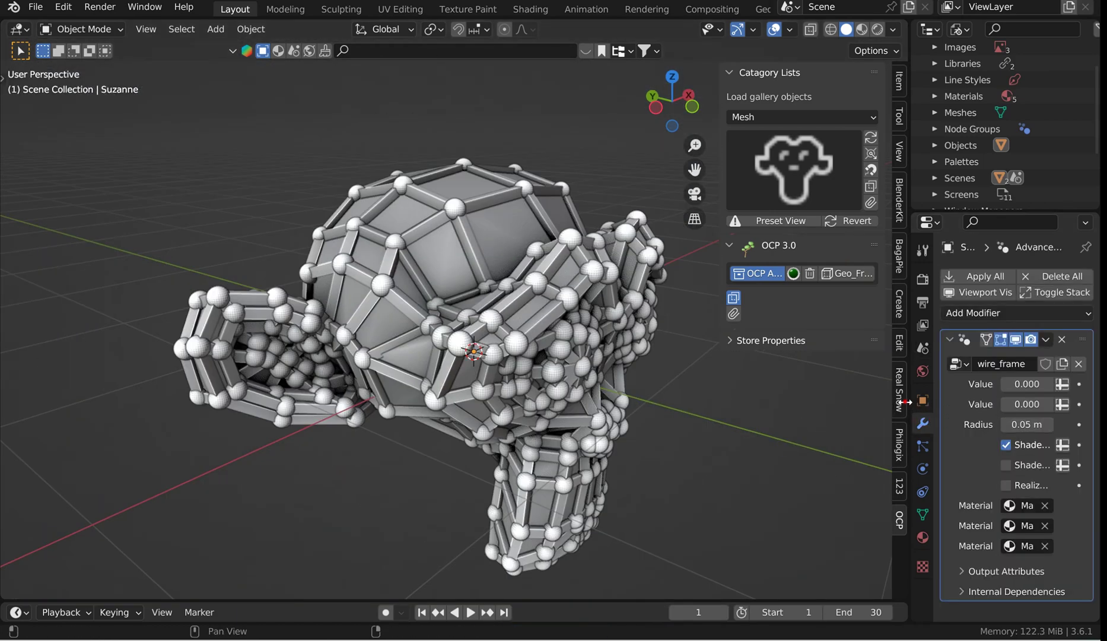
{"action": "left_click_drag", "start_coordinate": [902, 402], "coordinate": [848, 402]}
{"action": "left_click_drag", "start_coordinate": [1008, 384], "coordinate": [1011, 424]}
{"action": "left_click", "coordinate": [971, 466]}
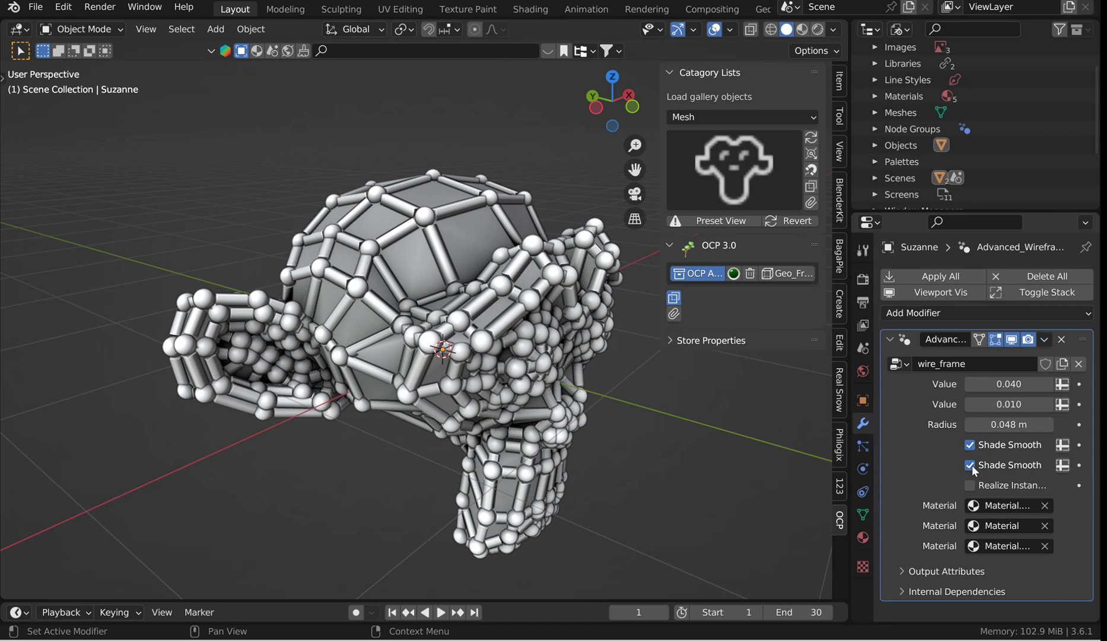
{"action": "left_click", "coordinate": [971, 465]}
{"action": "left_click", "coordinate": [971, 485]}
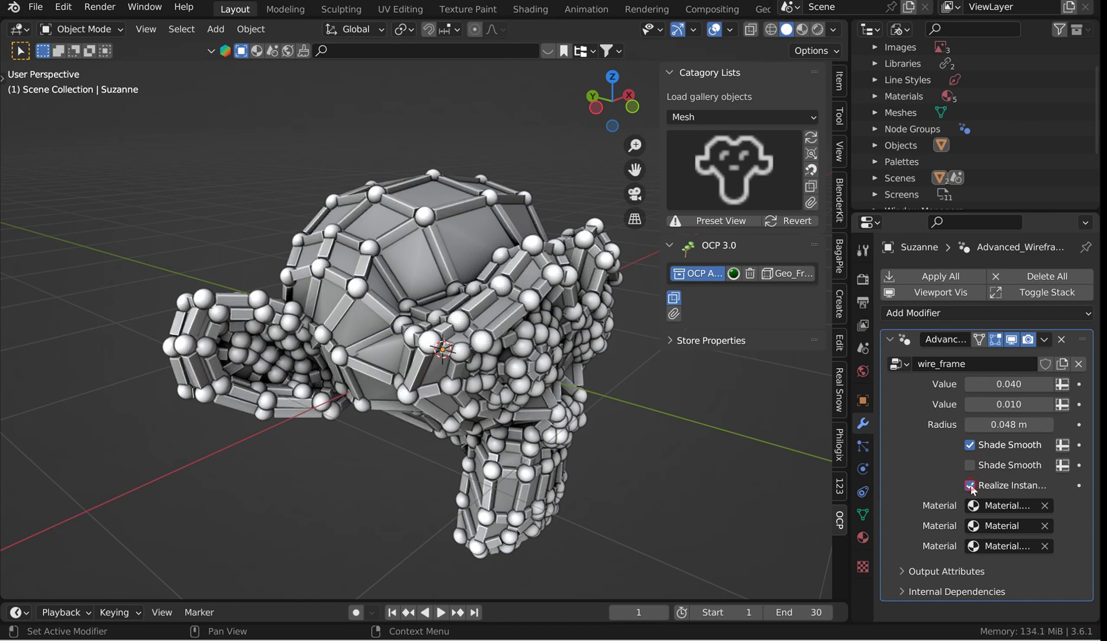
{"action": "left_click", "coordinate": [971, 485]}
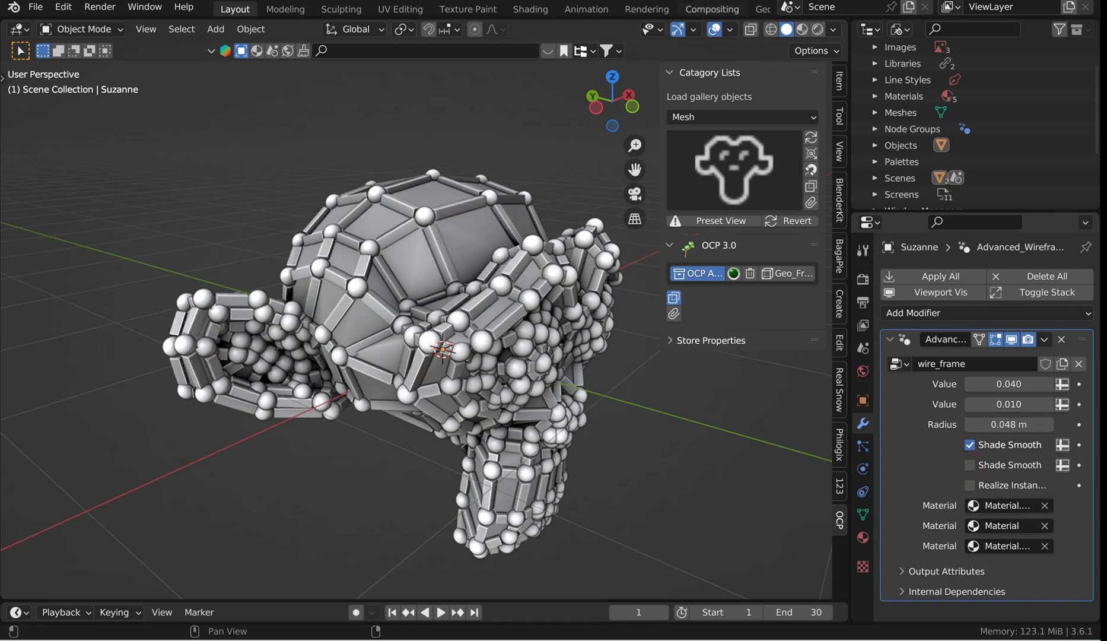
{"action": "left_click", "coordinate": [801, 29]}
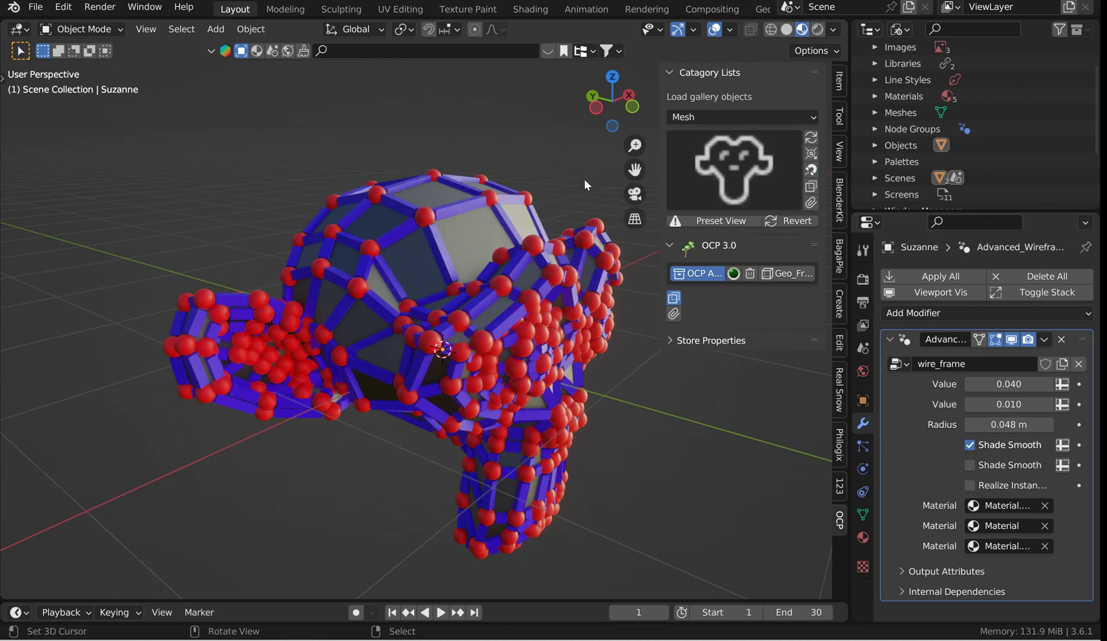
{"action": "mouse_move", "coordinate": [584, 178]}
{"action": "middle_mouse_down"}
{"action": "mouse_move", "coordinate": [496, 171]}
{"action": "mouse_move", "coordinate": [546, 189]}
{"action": "mouse_move", "coordinate": [471, 208]}
{"action": "middle_mouse_up"}
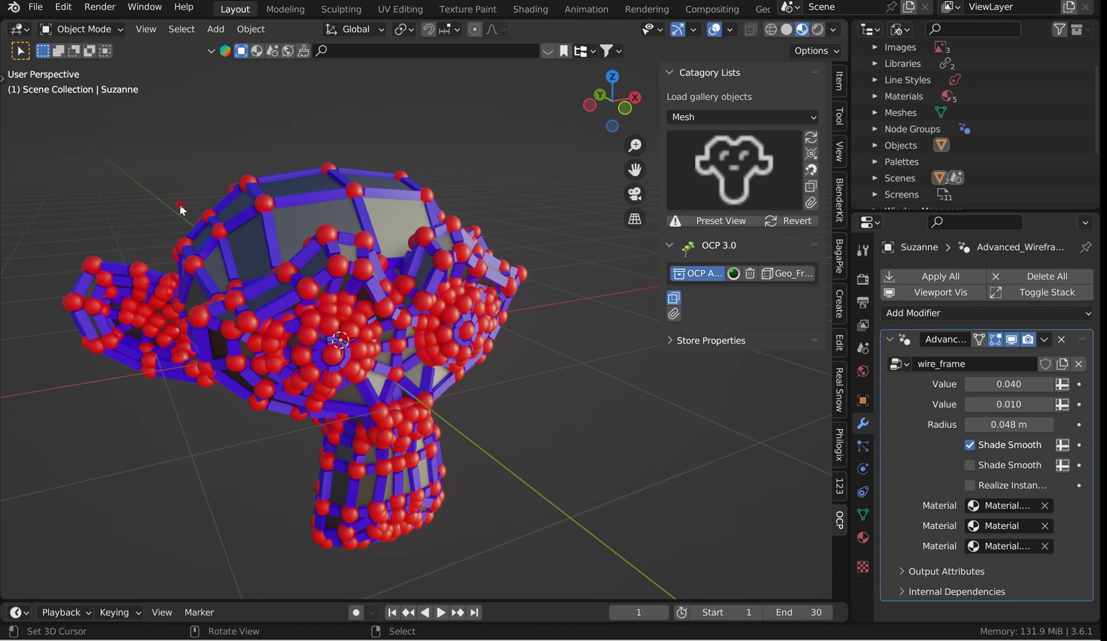
{"action": "left_click", "coordinate": [180, 204]}
{"action": "key", "text": "shift+s"}
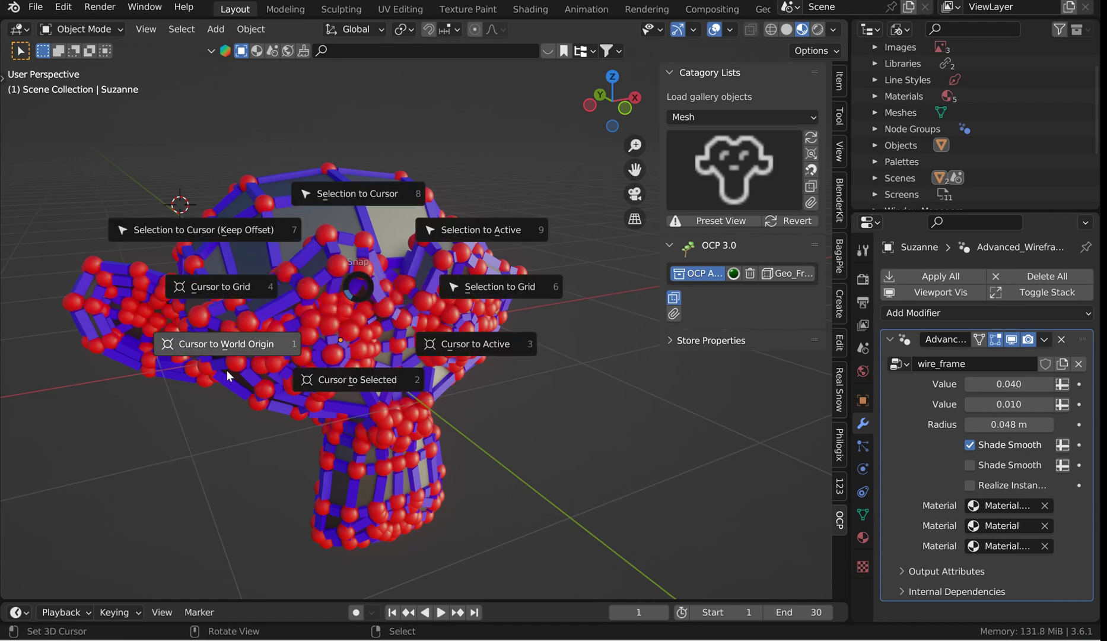
{"action": "left_click", "coordinate": [221, 351]}
{"action": "middle_click_drag", "start_coordinate": [350, 331], "coordinate": [392, 332]}
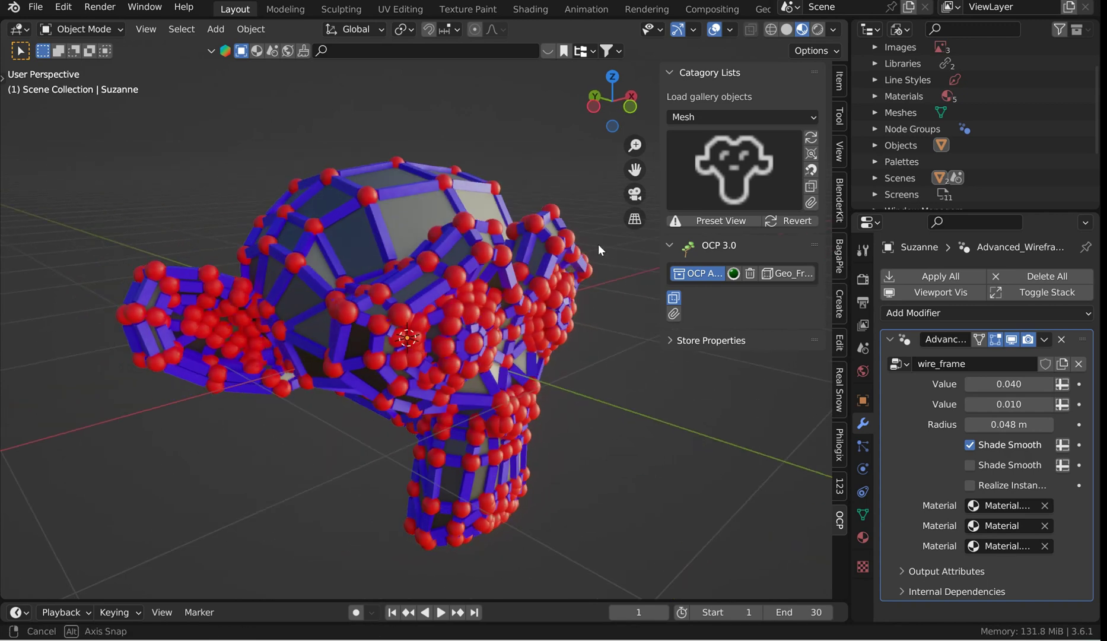
{"action": "left_click", "coordinate": [734, 169]}
{"action": "left_click", "coordinate": [714, 262]}
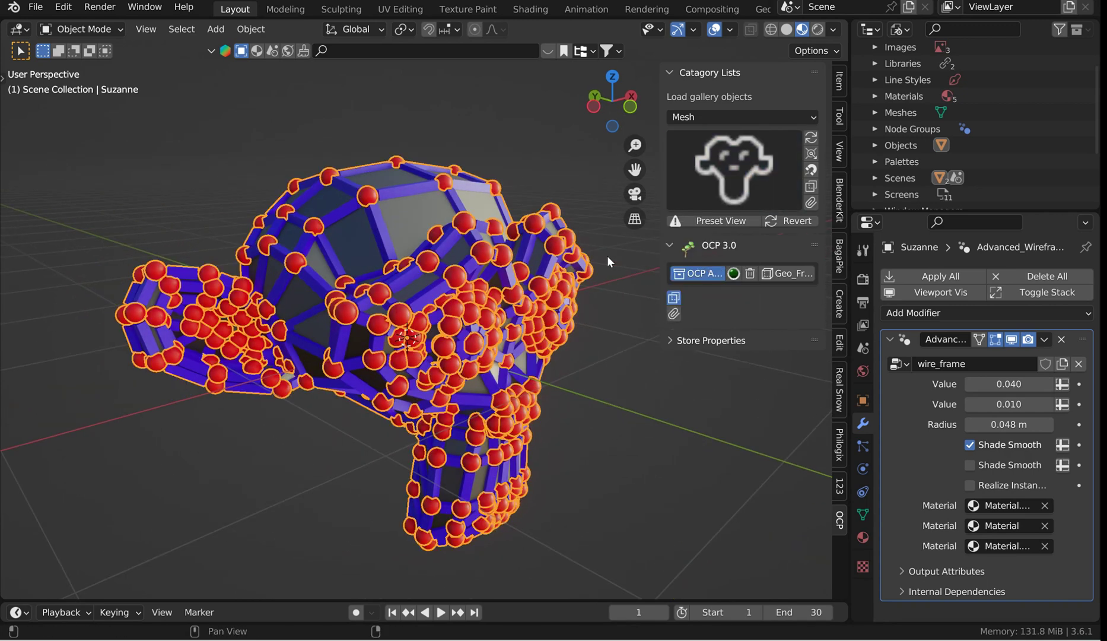
{"action": "left_click", "coordinate": [584, 173]}
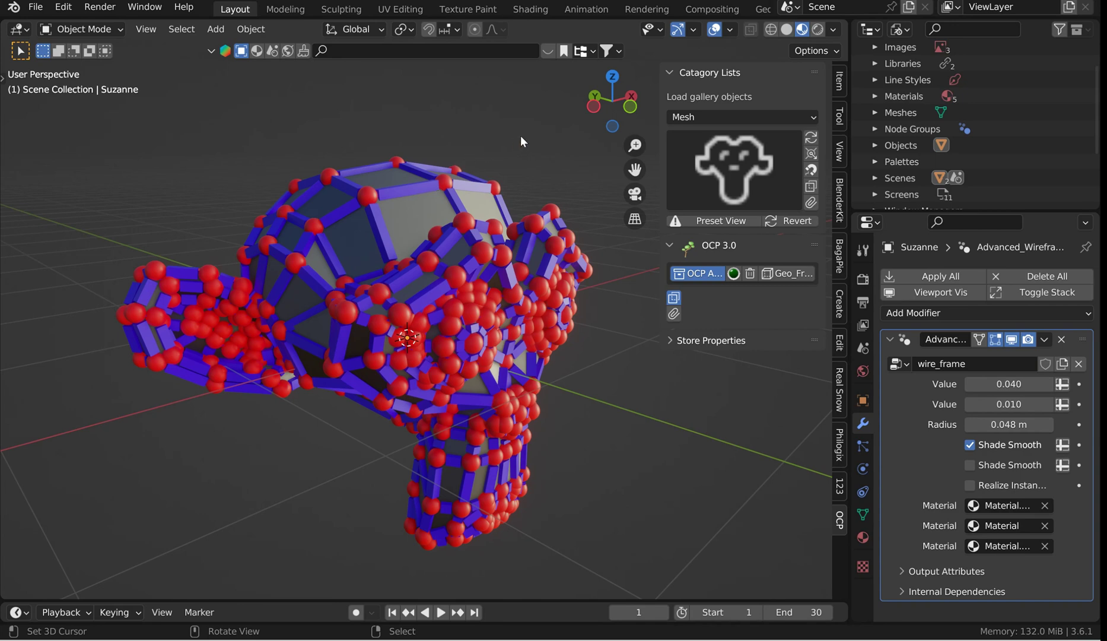
{"action": "scroll", "coordinate": [487, 214], "scroll_direction": "up", "scroll_amount": 4}
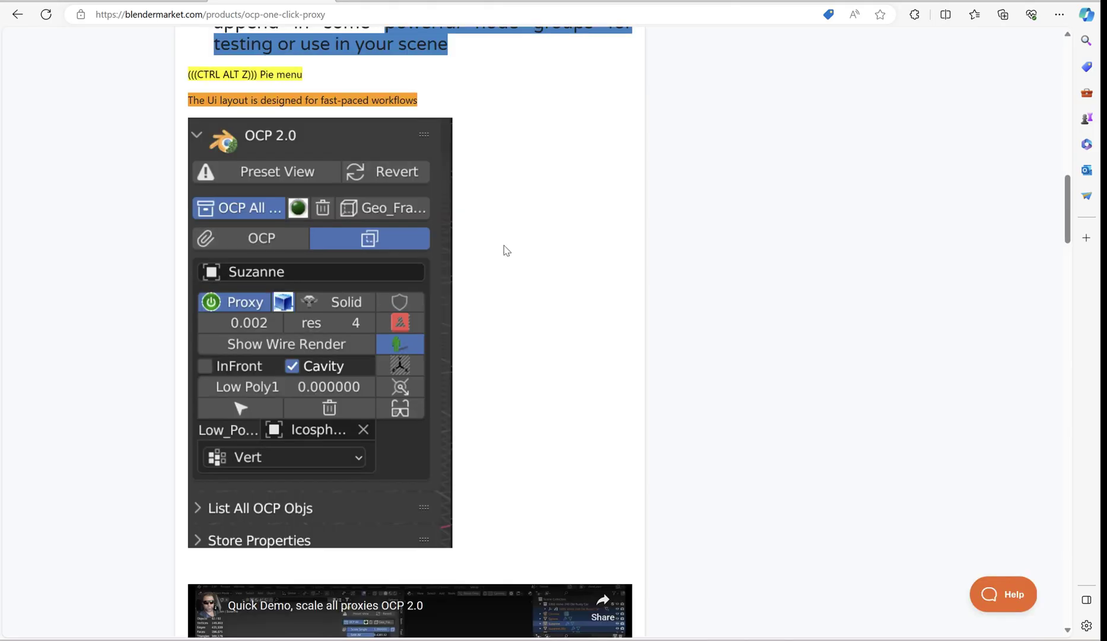
{"action": "scroll", "coordinate": [484, 198], "scroll_direction": "down", "scroll_amount": 5}
{"action": "scroll", "coordinate": [484, 193], "scroll_direction": "up", "scroll_amount": 20}
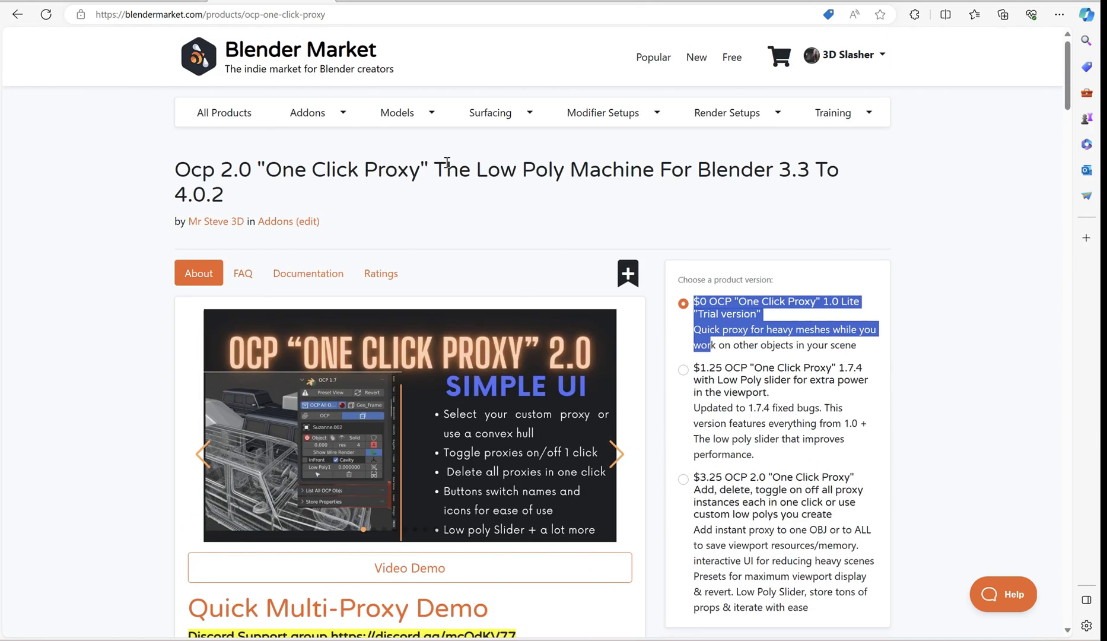
{"action": "left_click", "coordinate": [211, 221]}
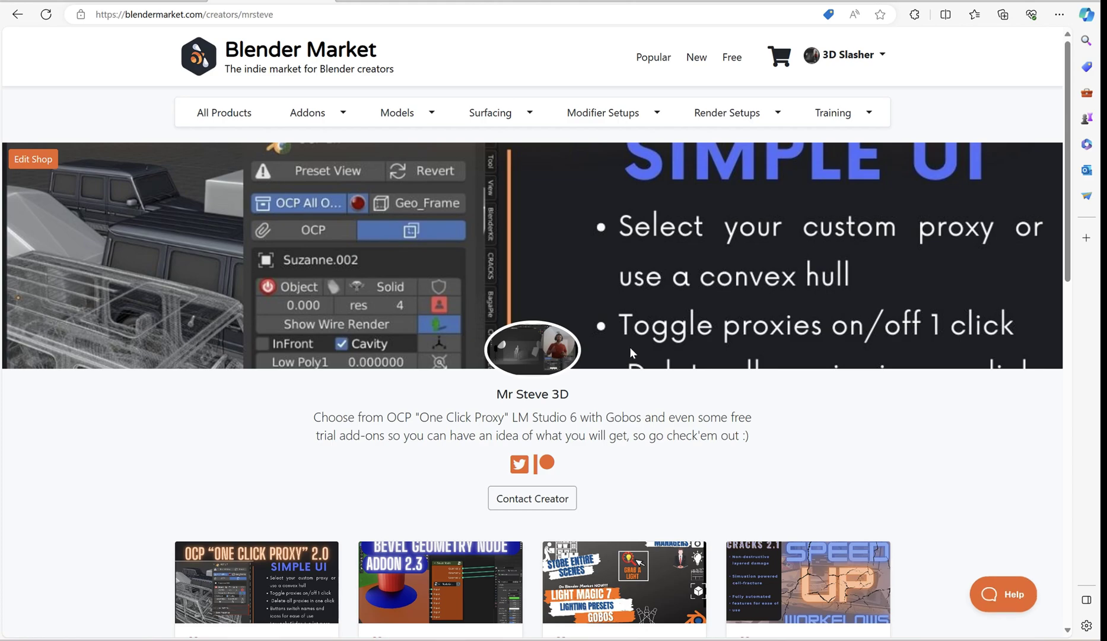
{"action": "scroll", "coordinate": [716, 373], "scroll_direction": "down", "scroll_amount": 5}
{"action": "scroll", "coordinate": [718, 373], "scroll_direction": "down", "scroll_amount": 6}
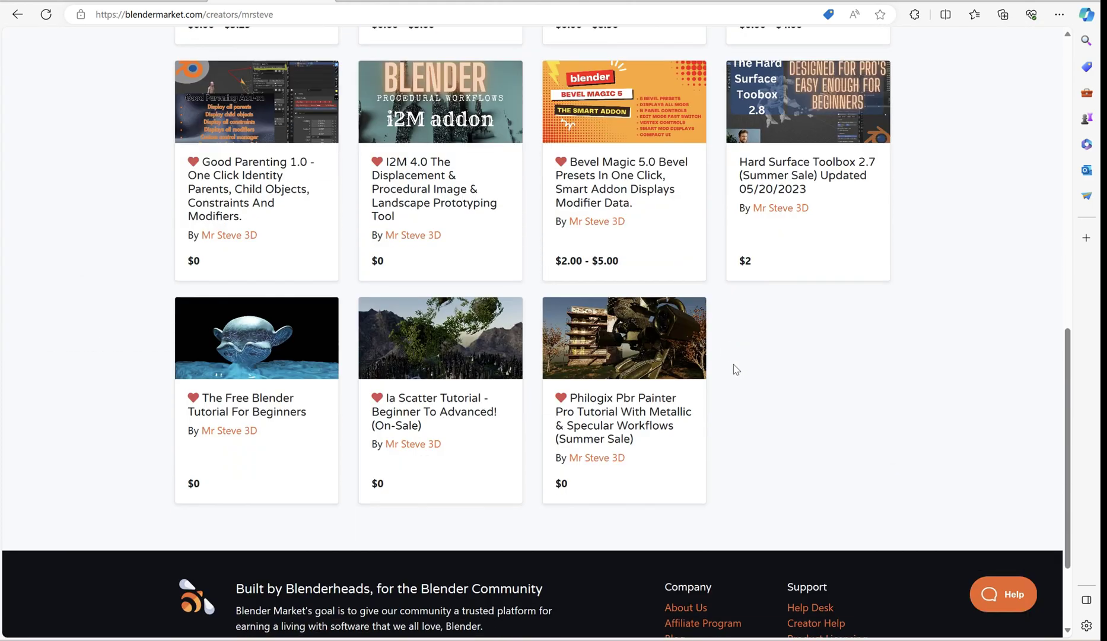
{"action": "scroll", "coordinate": [741, 367], "scroll_direction": "up", "scroll_amount": 7}
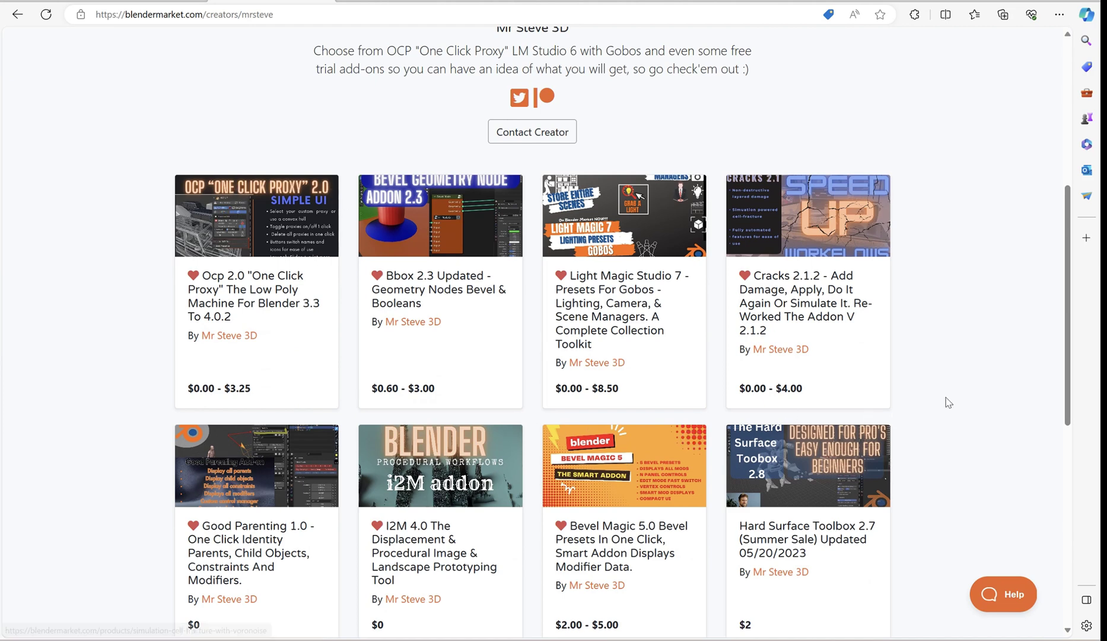
{"action": "scroll", "coordinate": [944, 399], "scroll_direction": "down", "scroll_amount": 2}
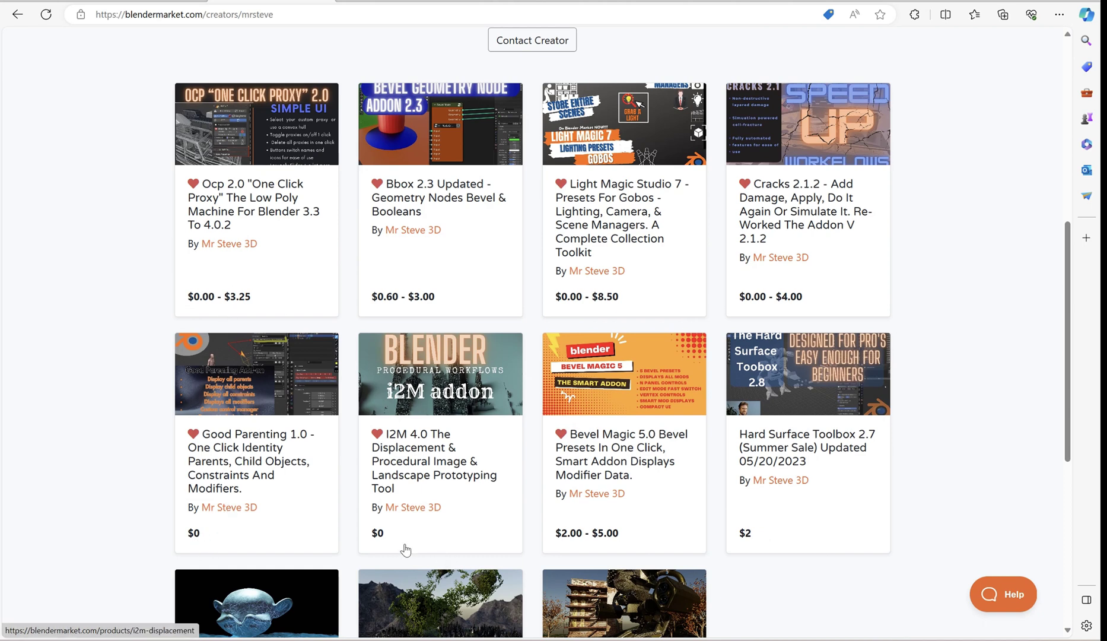
{"action": "scroll", "coordinate": [948, 456], "scroll_direction": "down", "scroll_amount": 1}
{"action": "scroll", "coordinate": [947, 455], "scroll_direction": "down", "scroll_amount": 3}
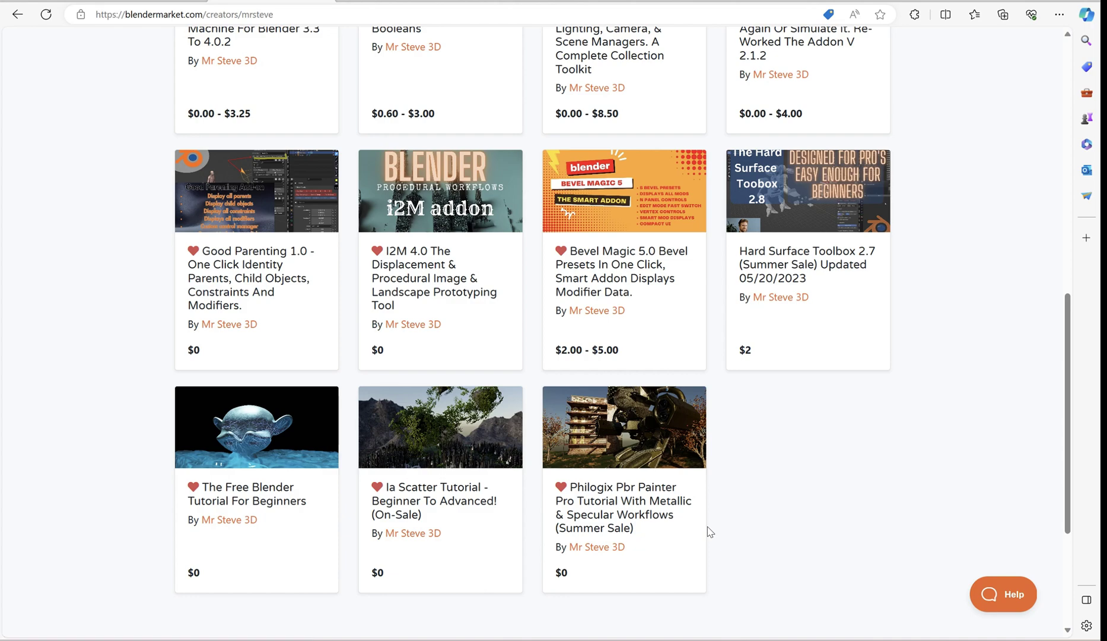
{"action": "scroll", "coordinate": [865, 539], "scroll_direction": "up", "scroll_amount": 10}
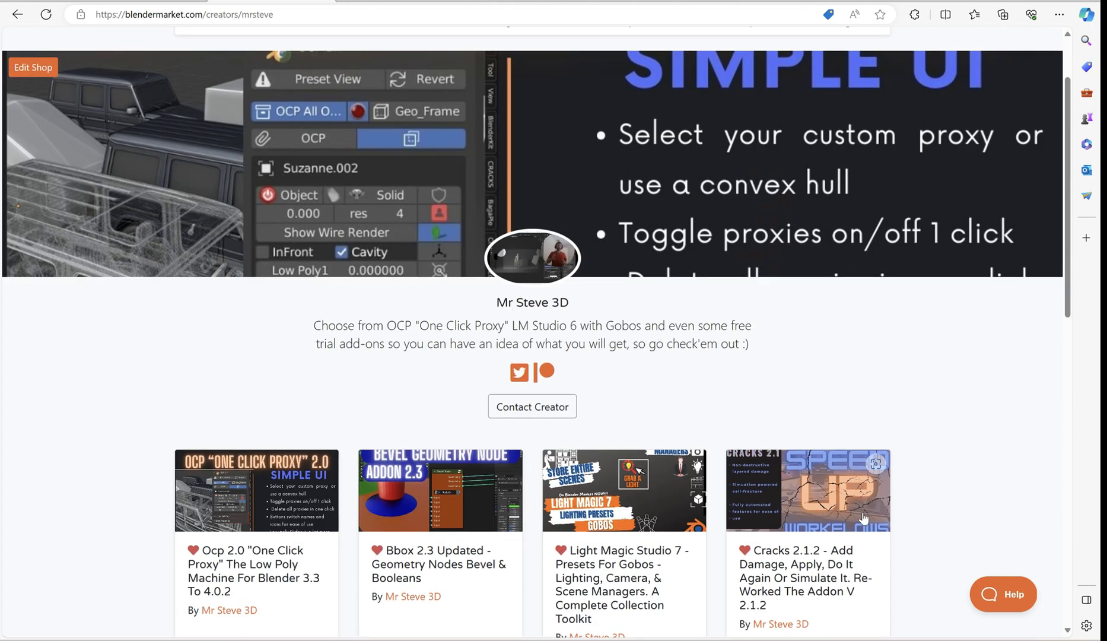
{"action": "key", "text": "alt+Tab"}
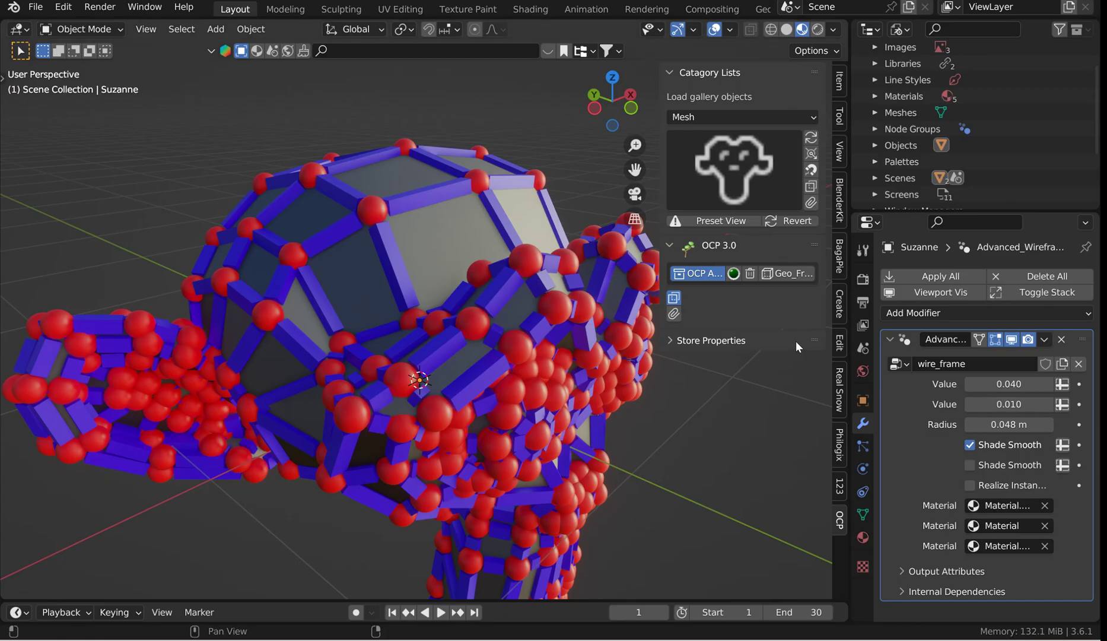